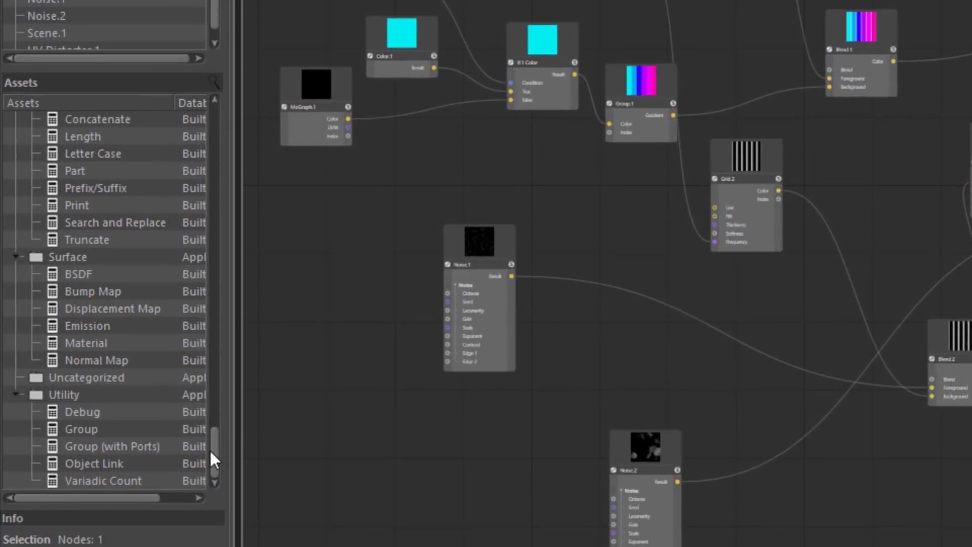
Browse the full list of available node assets beside the Lolli material's node graph
left_click_drag(106, 423, 105, 399)
left_click_drag(212, 410, 218, 123)
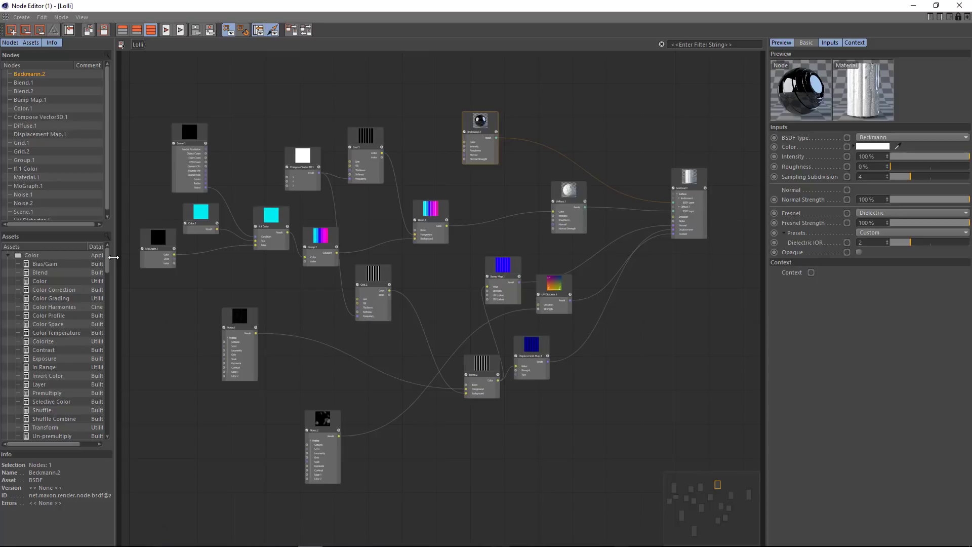
Return to the lollipop scene and compare the lollipops with and without the interactive render
left_click(913, 6)
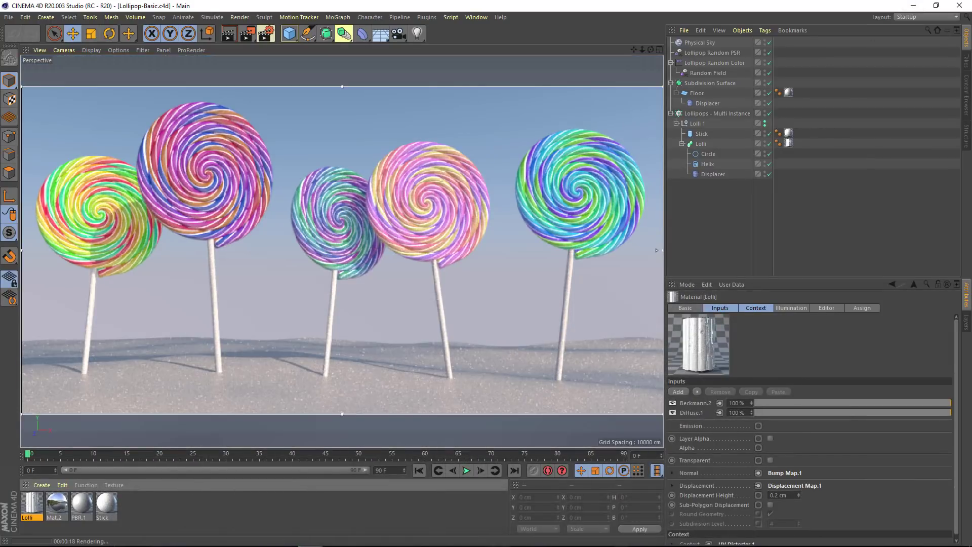
key("alt+r")
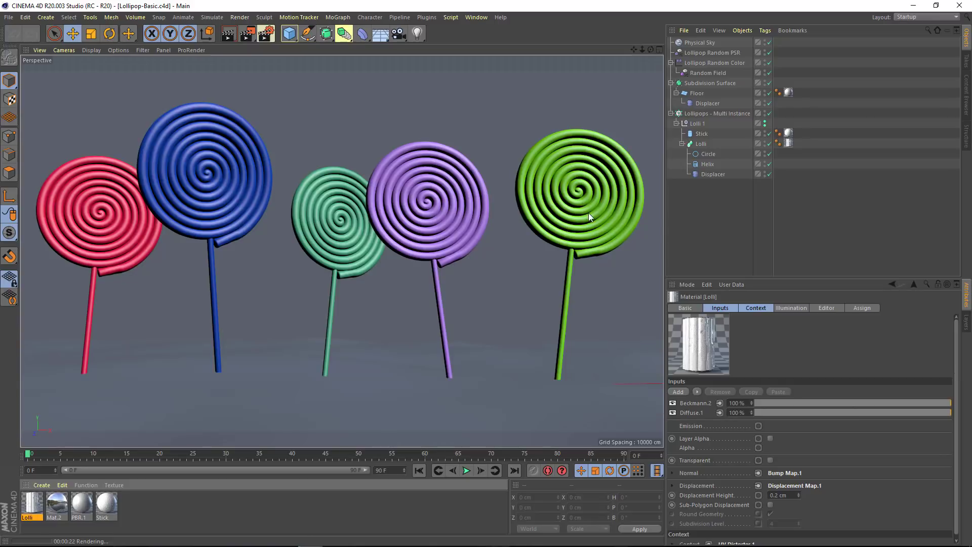
key("alt+r")
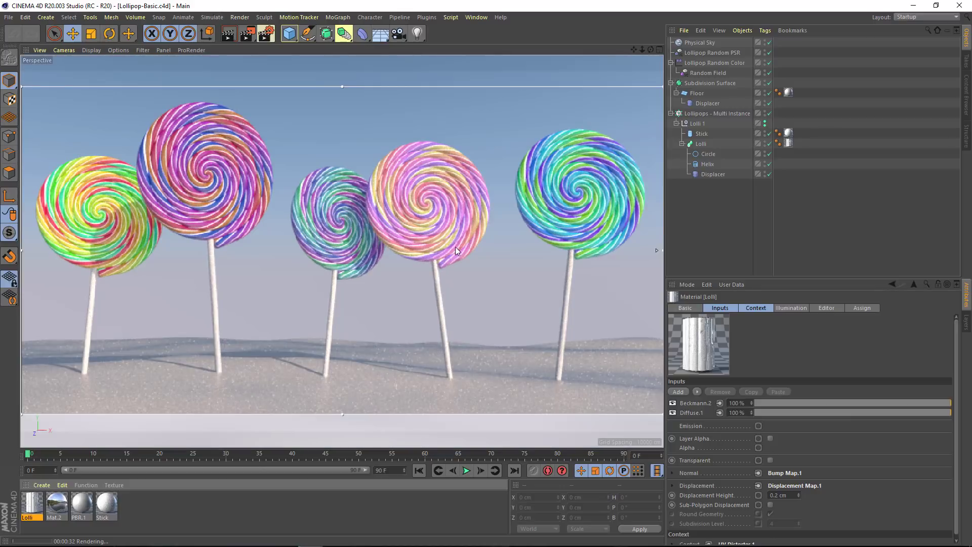
Create a new node material and assign it to the Lolli object in place of its existing material
left_click(37, 485)
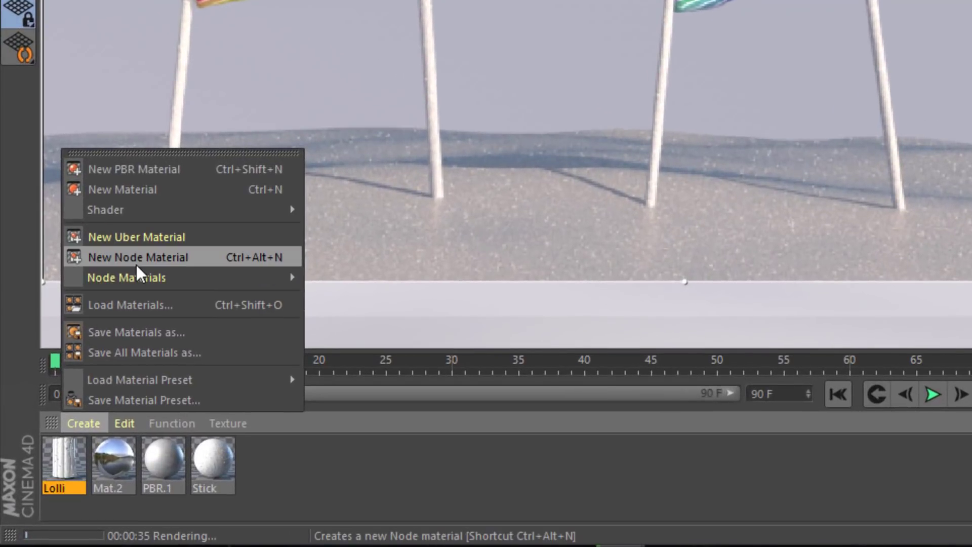
left_click(124, 283)
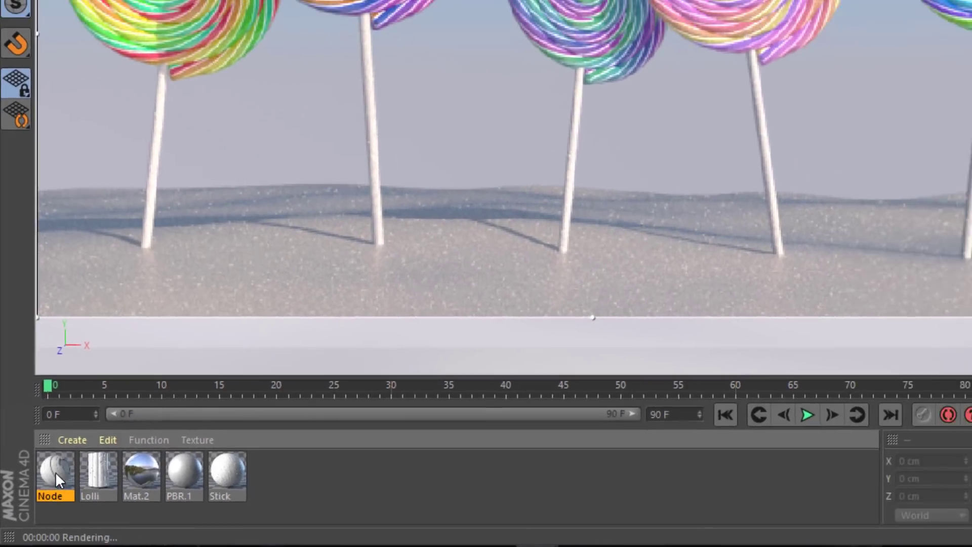
left_click_drag(55, 472, 791, 144)
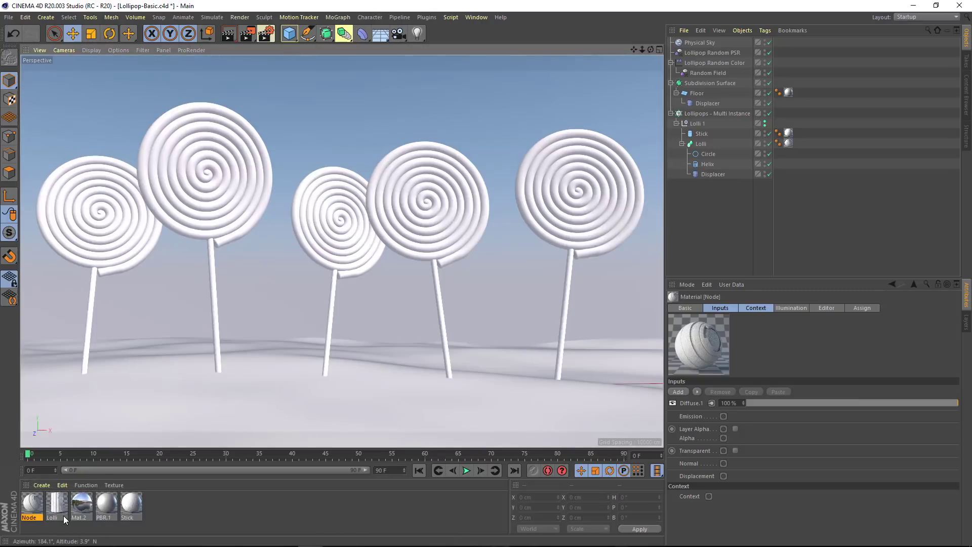
Open the new node material's graph in a maximized node editor and inspect the Material.1 and Diffuse.1 nodes
double_click(32, 504)
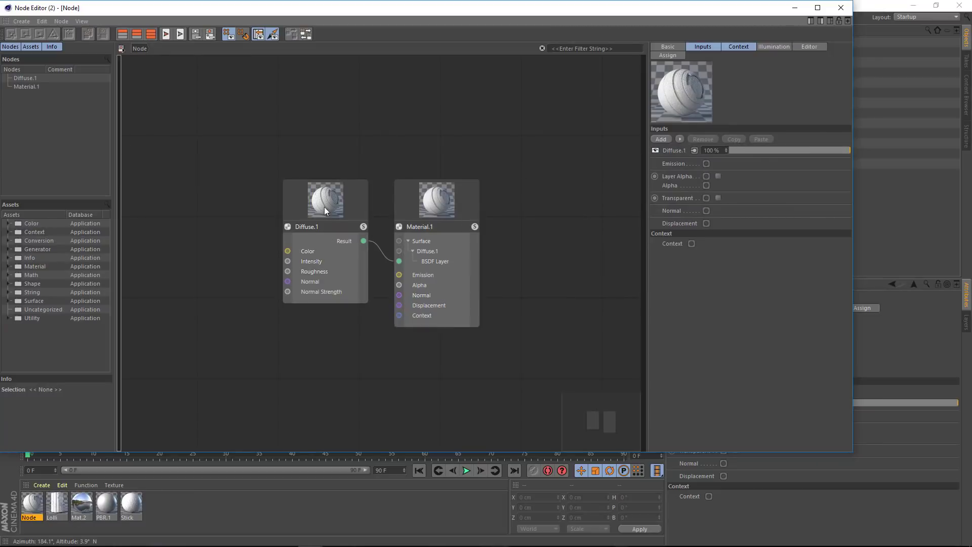
left_click(817, 8)
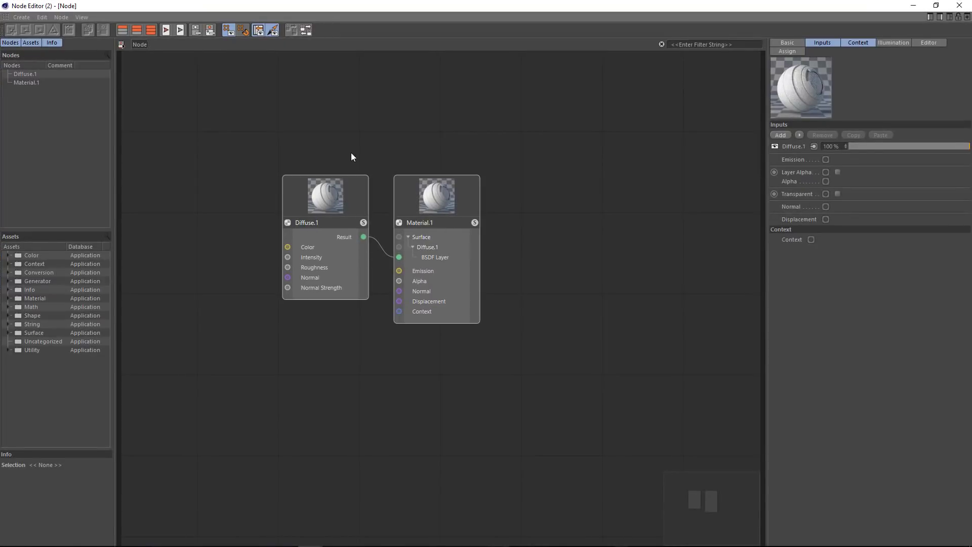
left_click(542, 218)
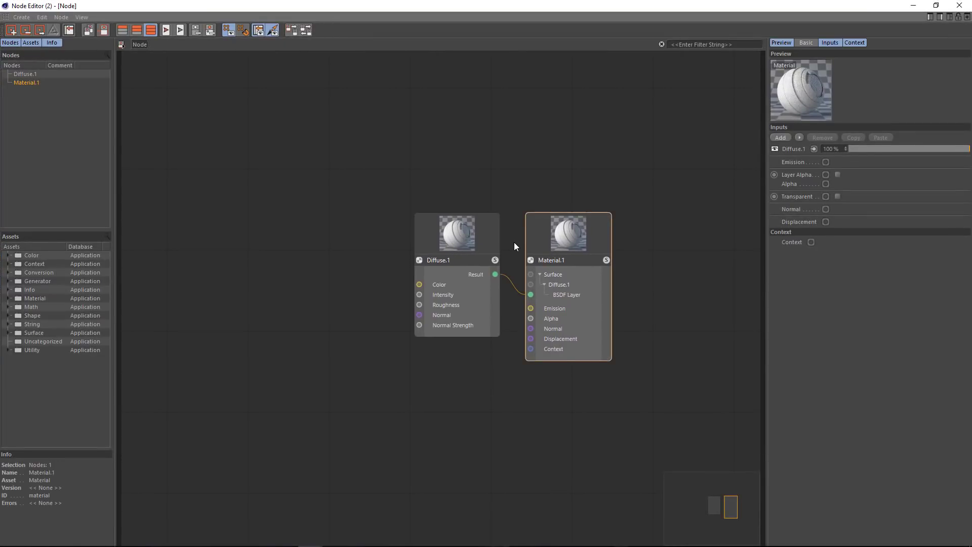
left_click(466, 243)
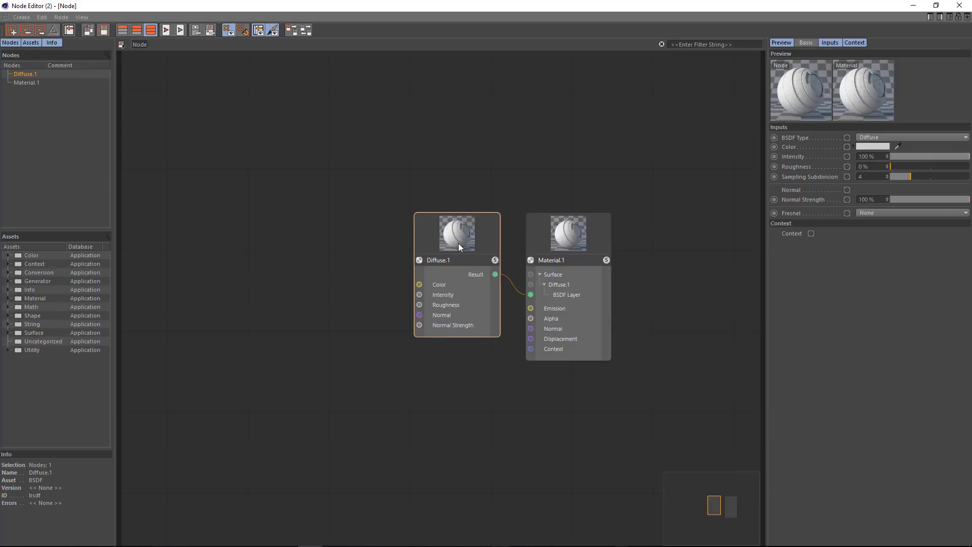
Move the Diffuse.1 node lower and shift the Material.1 node slightly farther away from it
left_click_drag(465, 244, 463, 350)
left_click(558, 249)
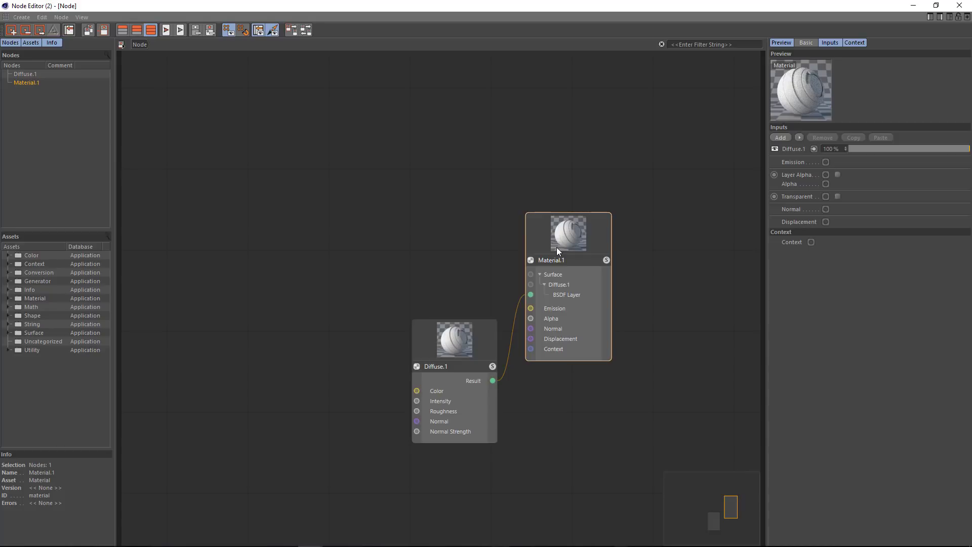
left_click_drag(559, 248, 579, 247)
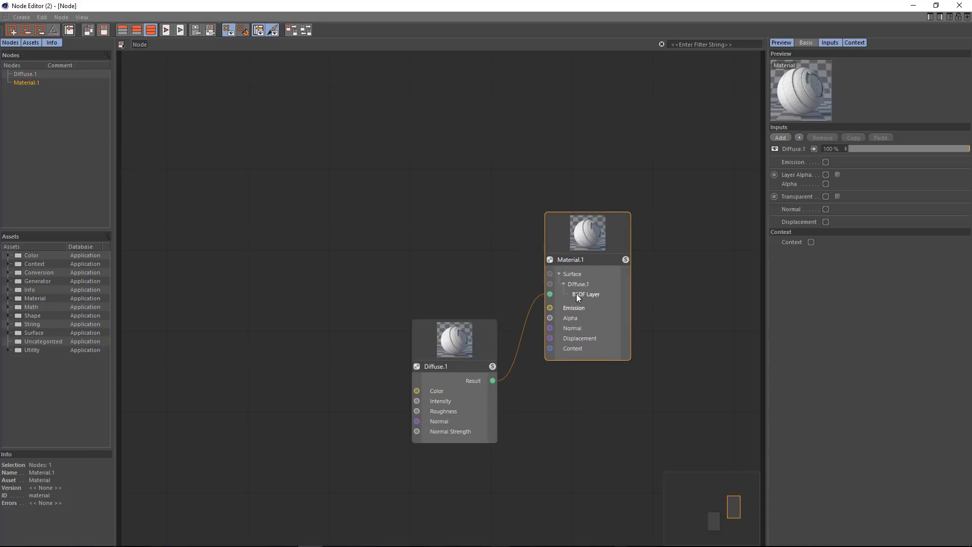
Add a second BSDF surface layer to Material.1 and place its node above Diffuse.1
left_click(800, 137)
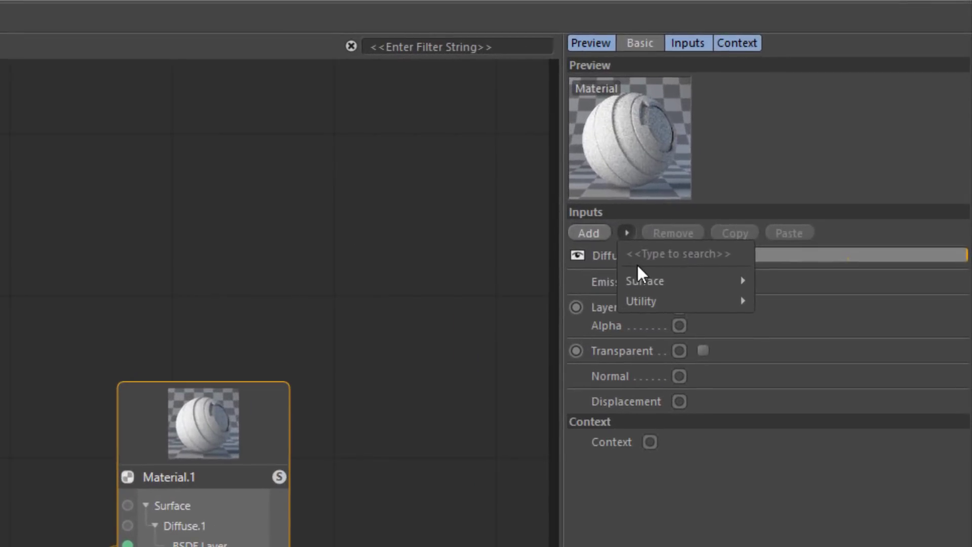
mouse_move(809, 163)
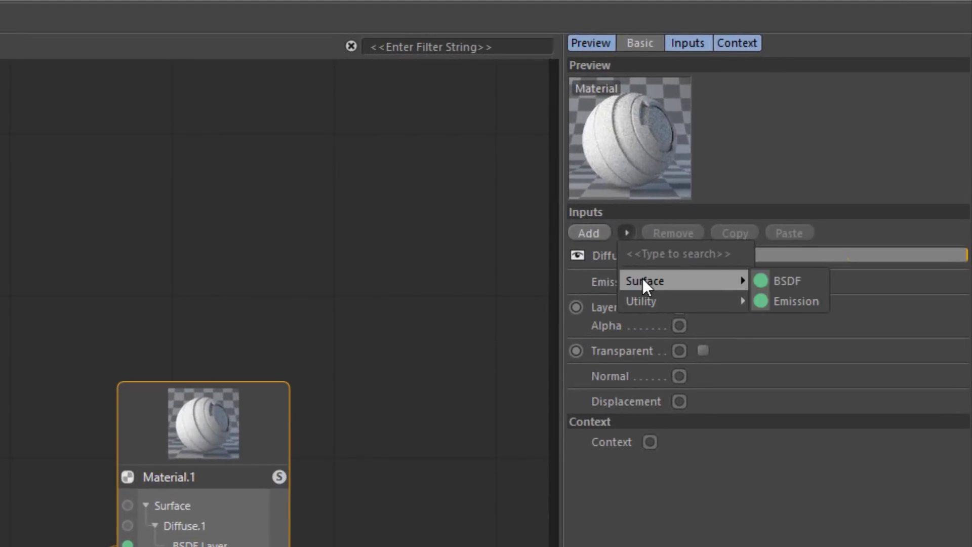
left_click(759, 280)
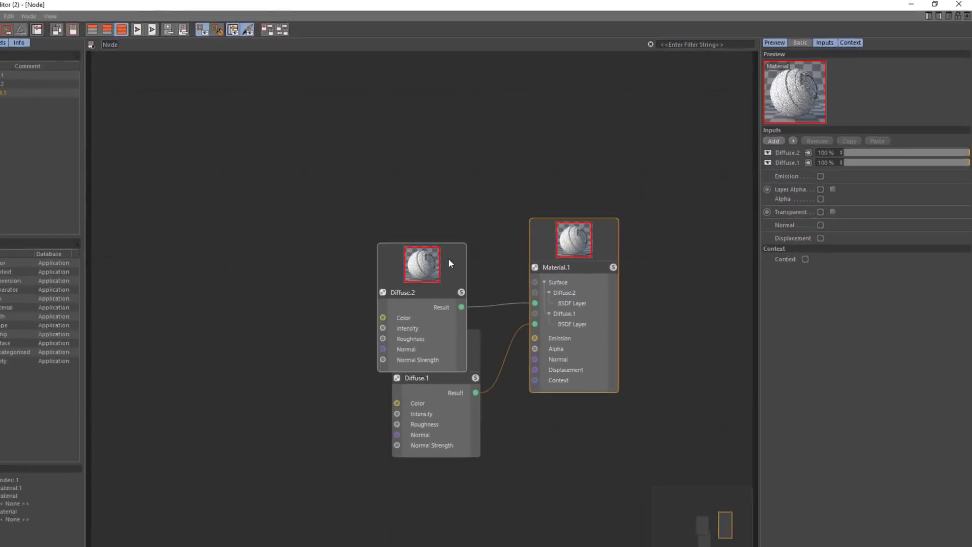
left_click_drag(448, 258, 453, 195)
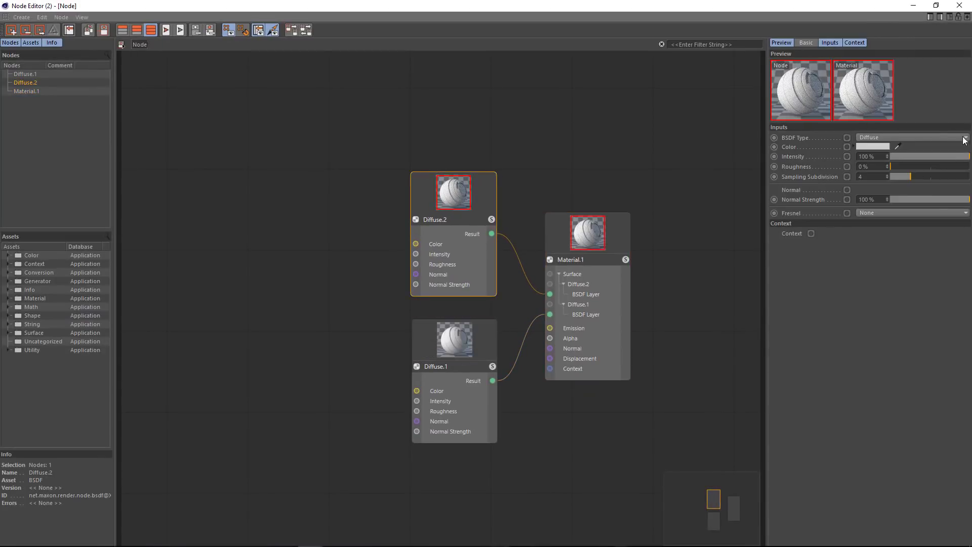
Make the new BSDF layer a Beckmann type with Dielectric Fresnel and a dielectric IOR of 1.74
left_click(905, 138)
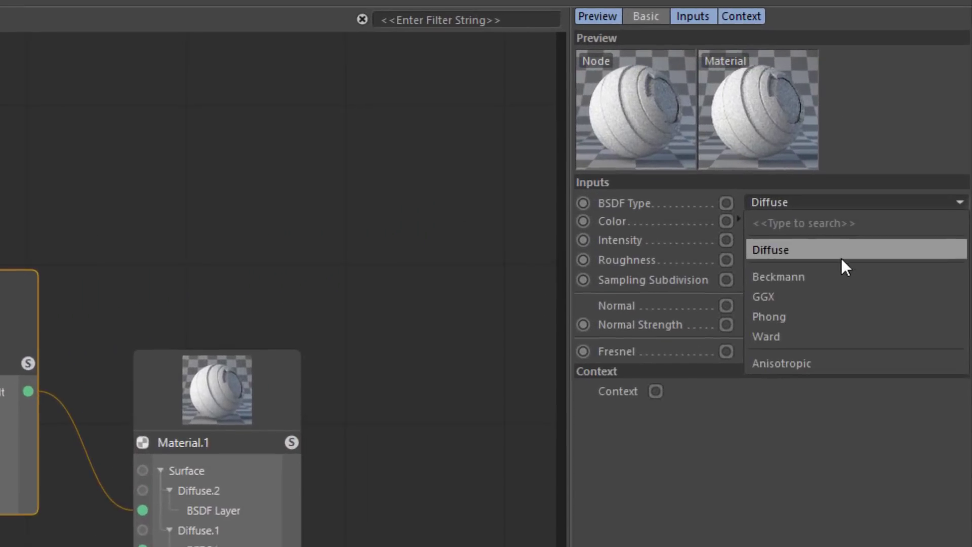
left_click(833, 277)
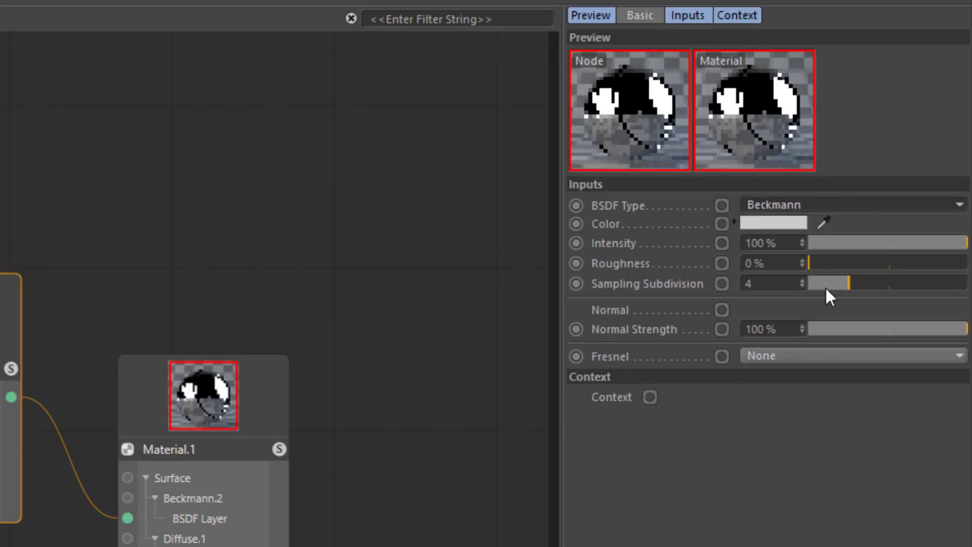
left_click(788, 351)
left_click(776, 439)
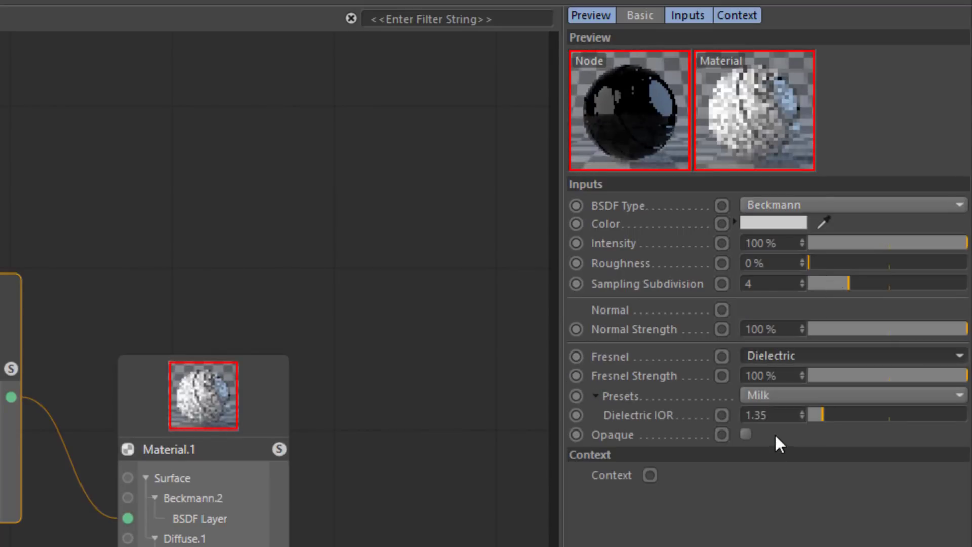
mouse_move(824, 415)
left_mouse_down()
mouse_move(841, 418)
mouse_move(837, 425)
mouse_move(839, 416)
left_mouse_up()
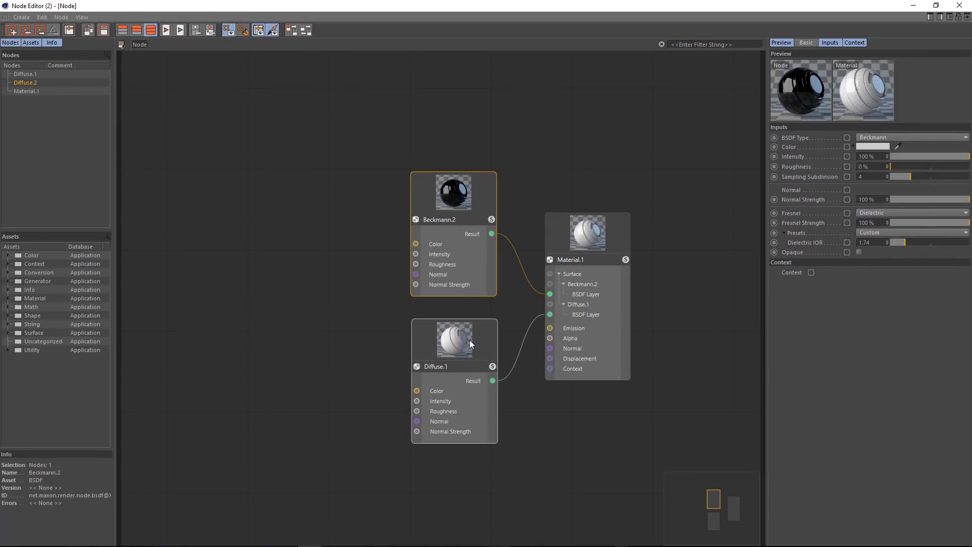
Change the color of the Diffuse.1 node to a light red
left_click(470, 344)
left_click(873, 146)
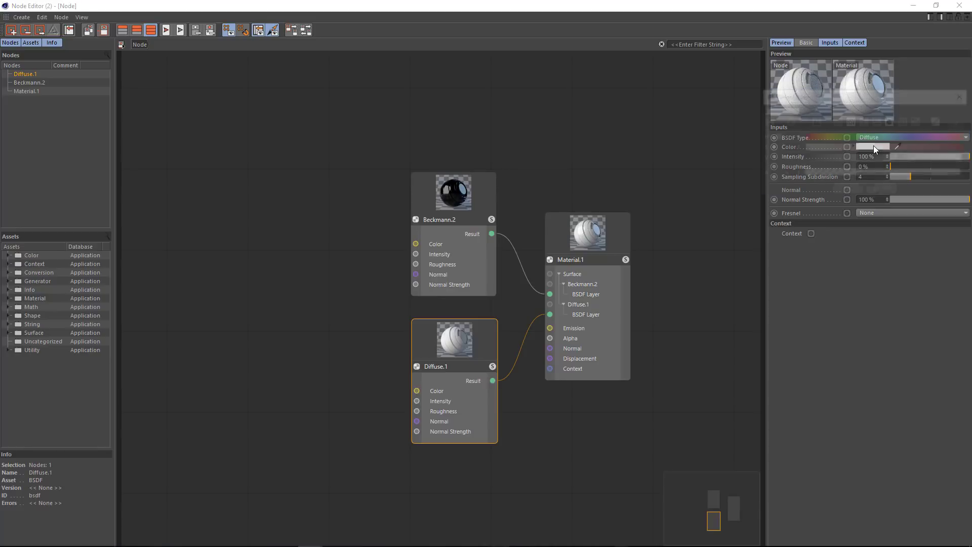
left_click_drag(839, 150, 921, 151)
left_click(843, 186)
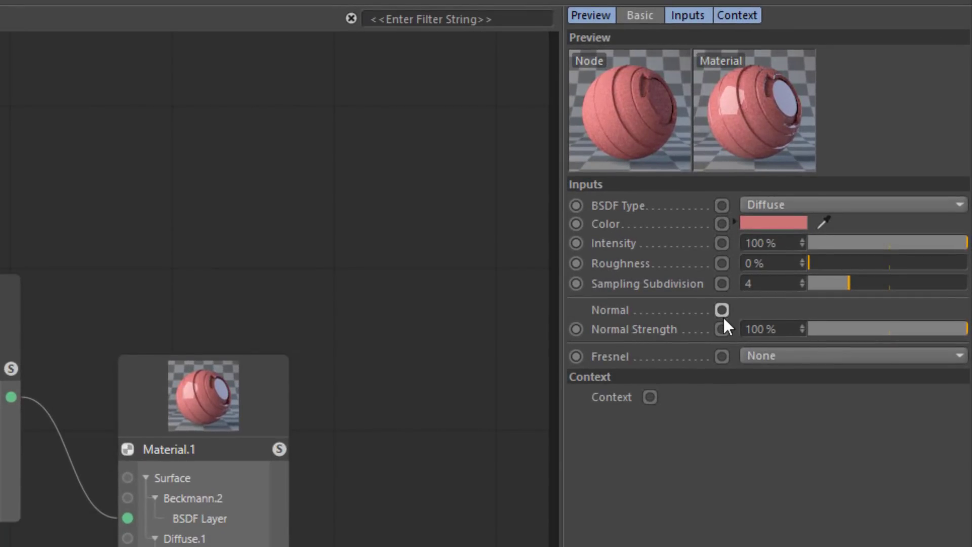
Connect a new Color node to Diffuse.1's Color input and place it well apart from the BSDF nodes
left_click(719, 222)
mouse_move(740, 263)
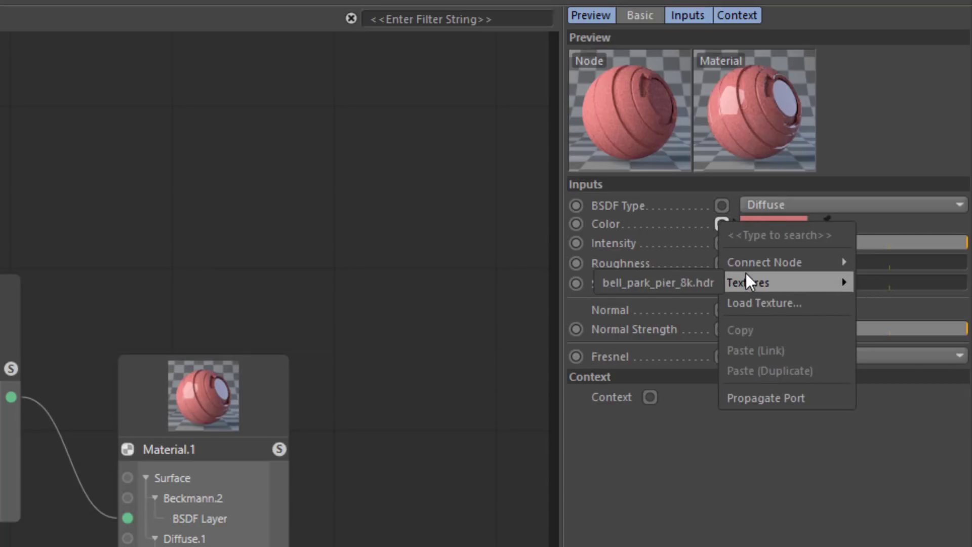
mouse_move(877, 261)
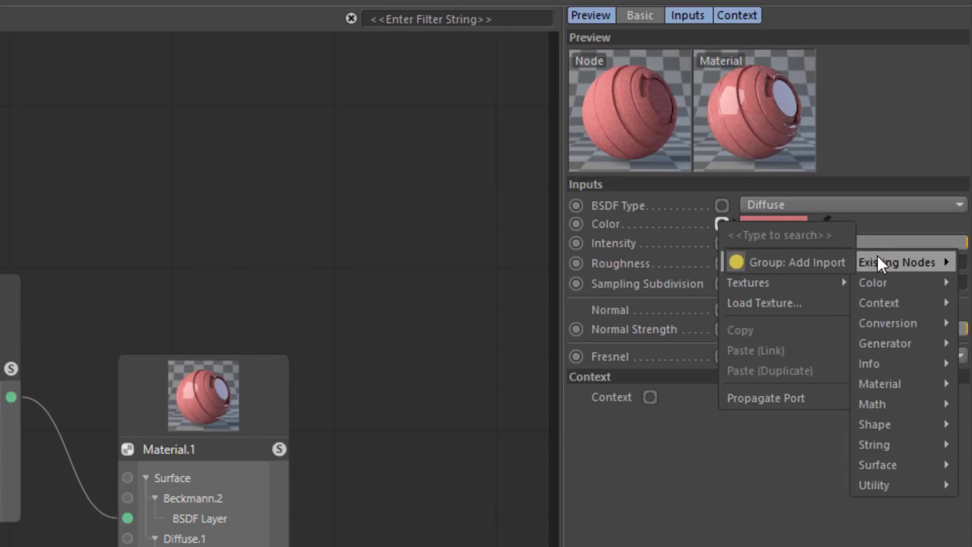
mouse_move(882, 283)
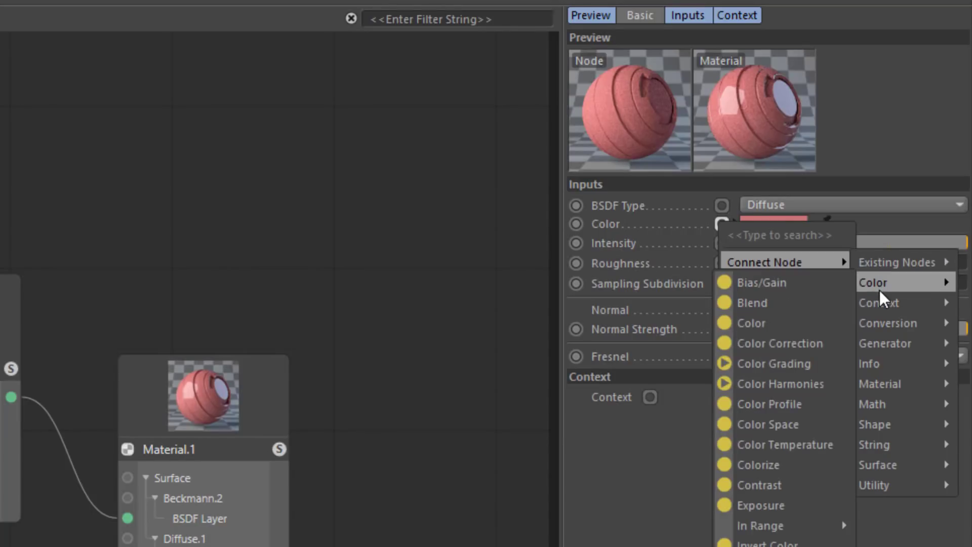
left_click(774, 319)
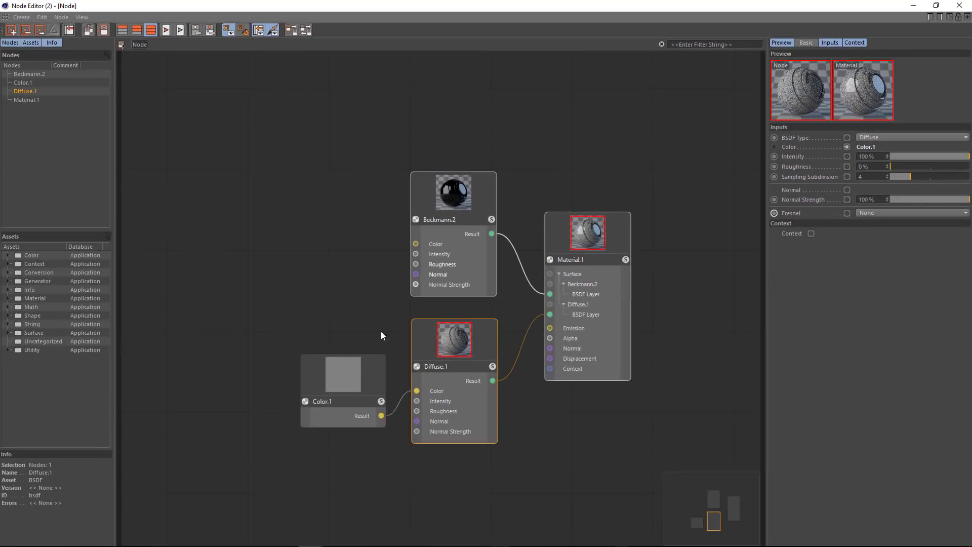
left_click_drag(343, 369, 219, 268)
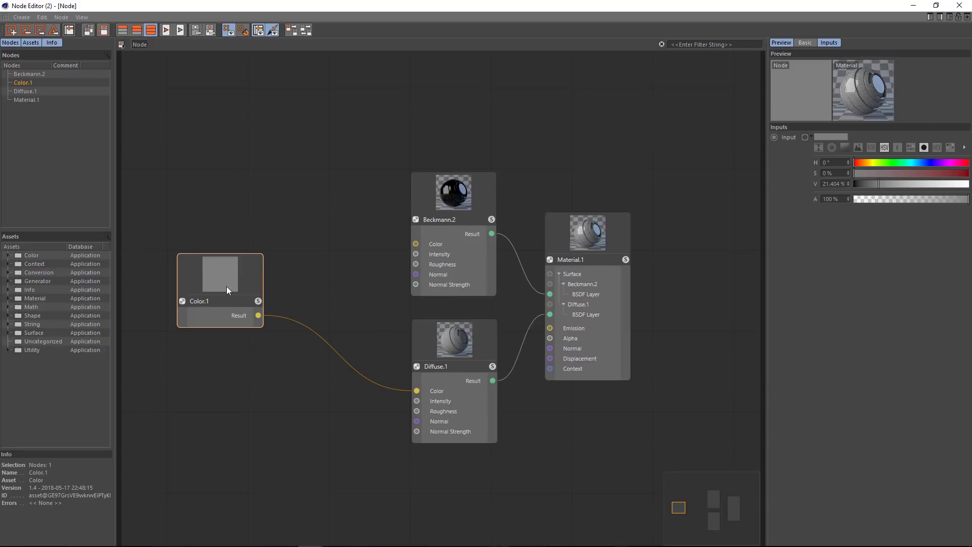
Try a blue with hue 232°, saturation 96% and value 86% on the Color.1 node, and undo it
left_click(928, 162)
left_click_drag(928, 173, 954, 184)
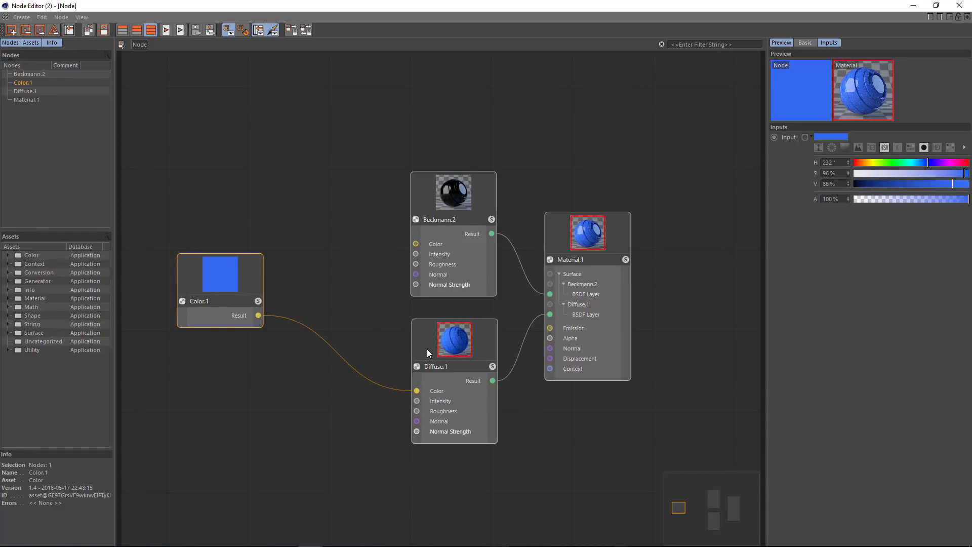
key("ctrl+z")
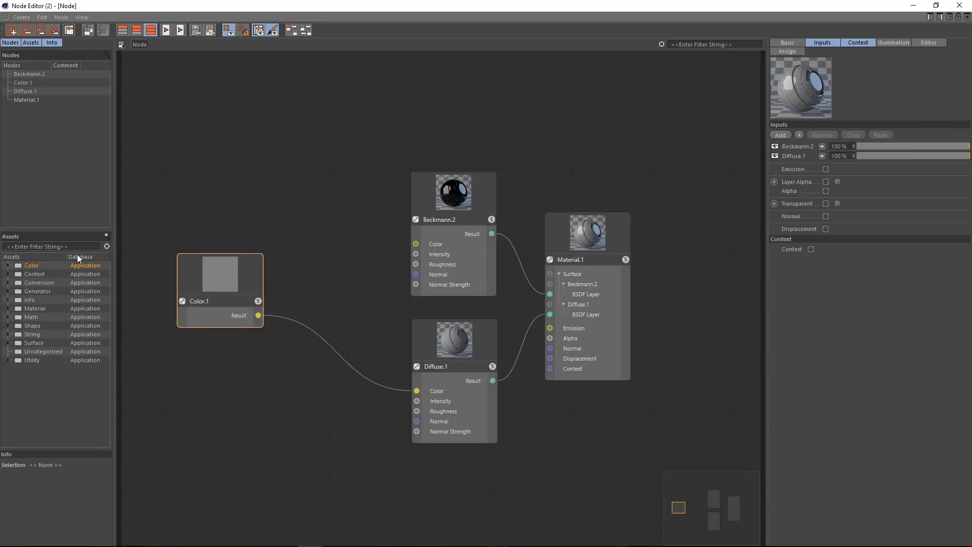
Search the node assets for "gradient" and add a Basic Gradient node to the graph
left_click(73, 238)
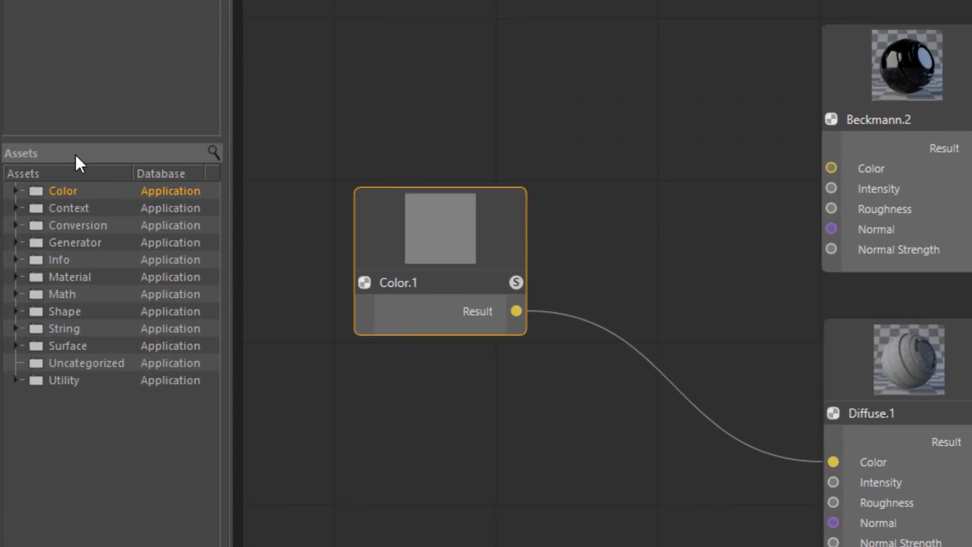
left_click(75, 153)
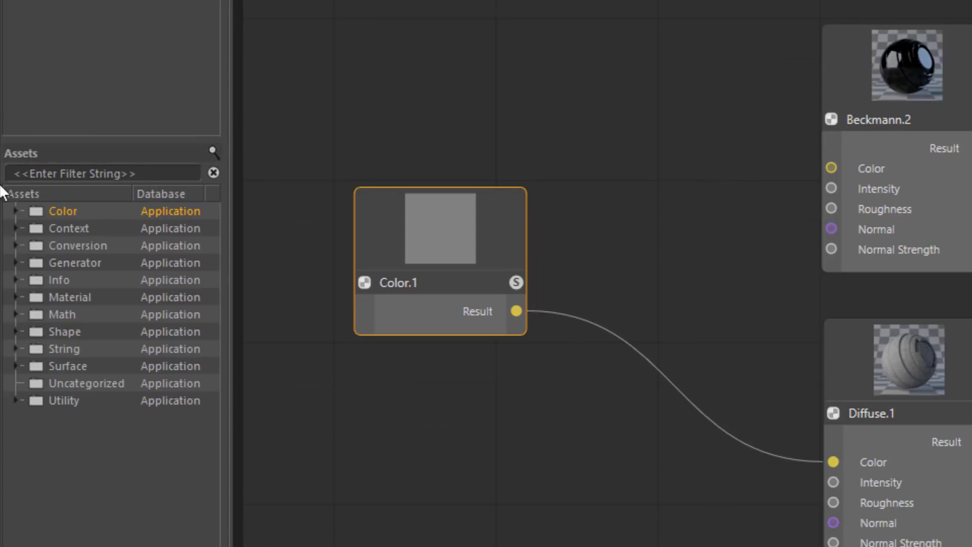
type("gradient")
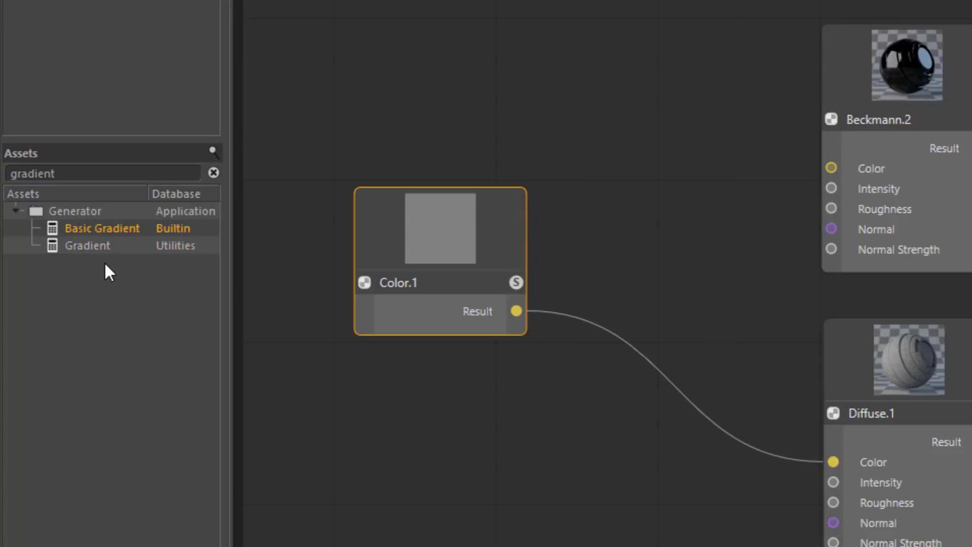
left_click_drag(105, 230, 646, 228)
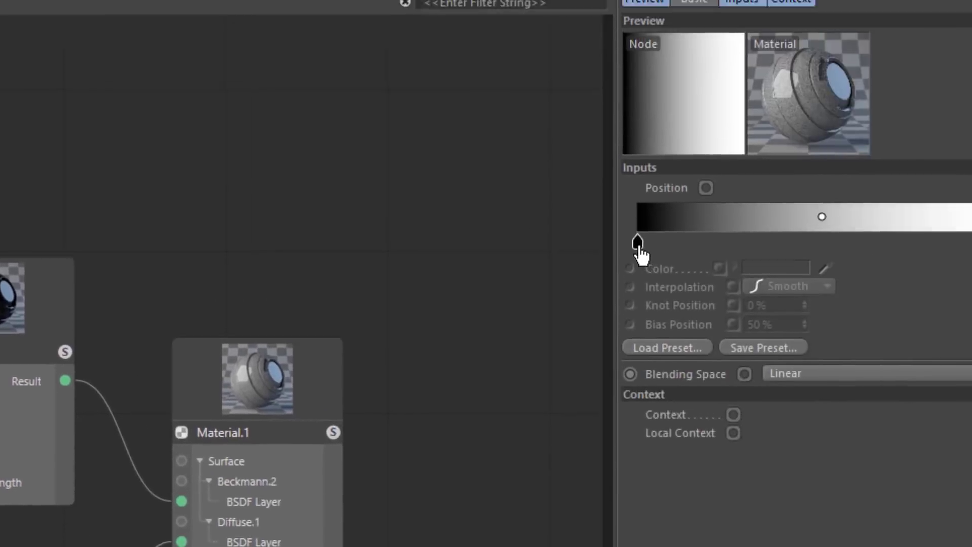
Add three knots to the gradient between its black and white ends, at about 34%, 67% and 89%
left_click(583, 255)
left_click(709, 257)
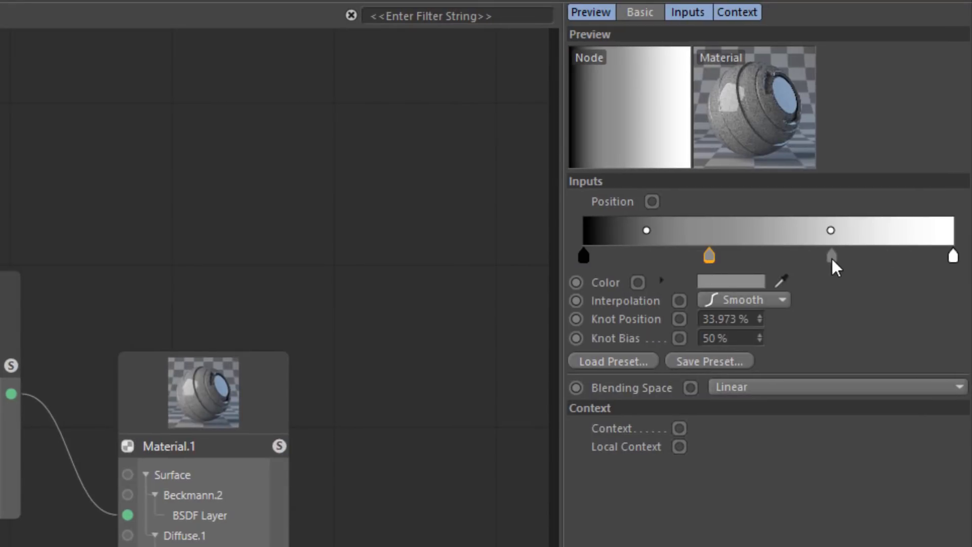
left_click(831, 257)
left_click(912, 257)
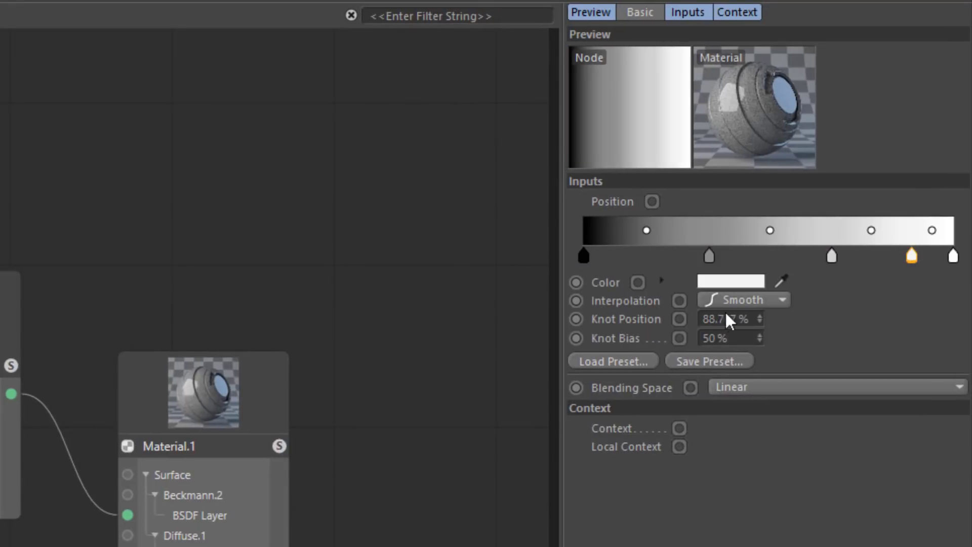
Color the first and third added knots light red with hue 0°, saturation 89% and value 100%
left_click(709, 255, "shift")
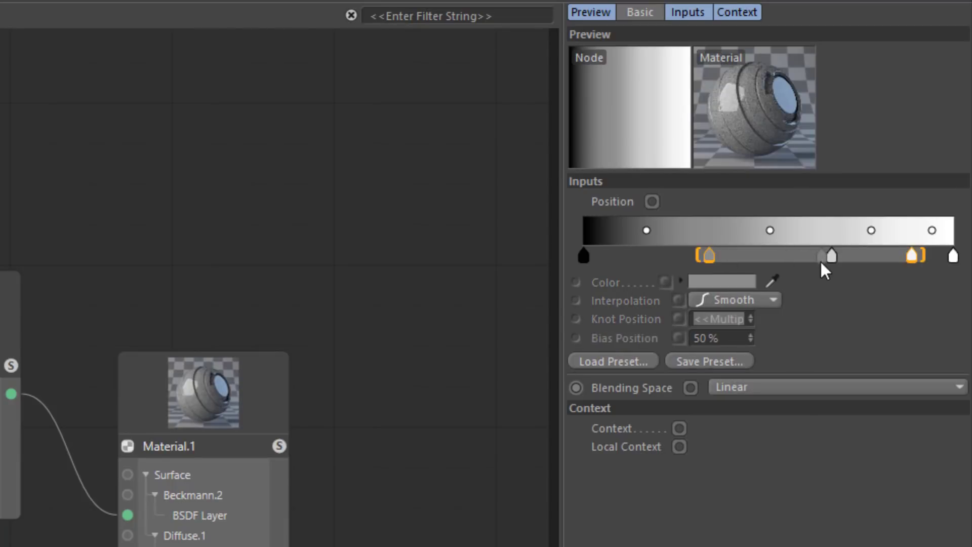
left_click(718, 283)
left_click_drag(722, 287, 936, 308)
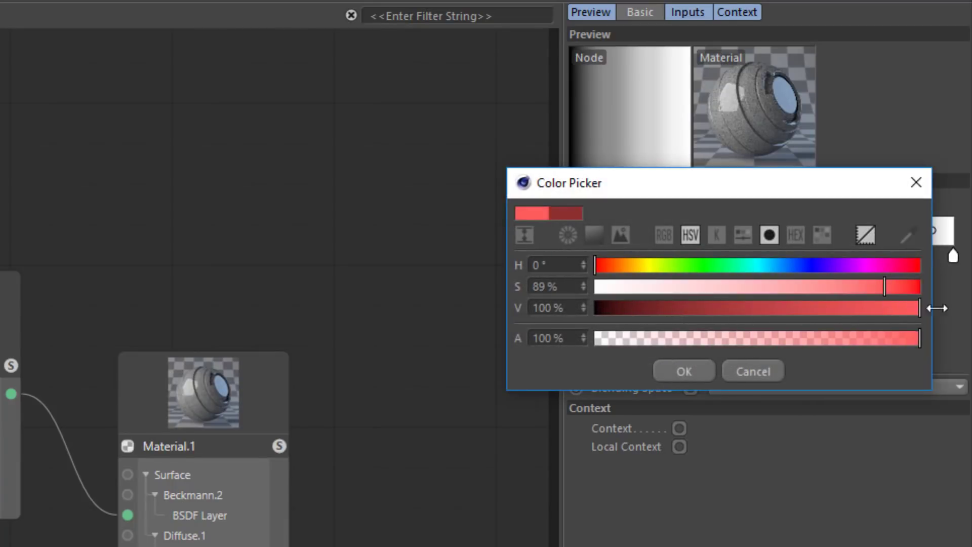
left_click(694, 367)
Select the three inner gradient knots and double them
left_click(710, 255)
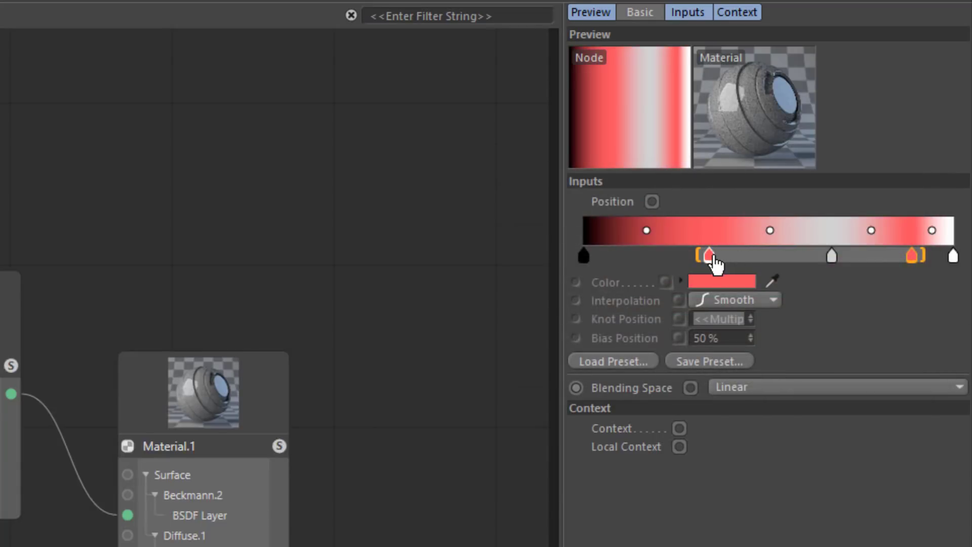
left_click(832, 256, "shift")
right_click(783, 232)
left_click(808, 262)
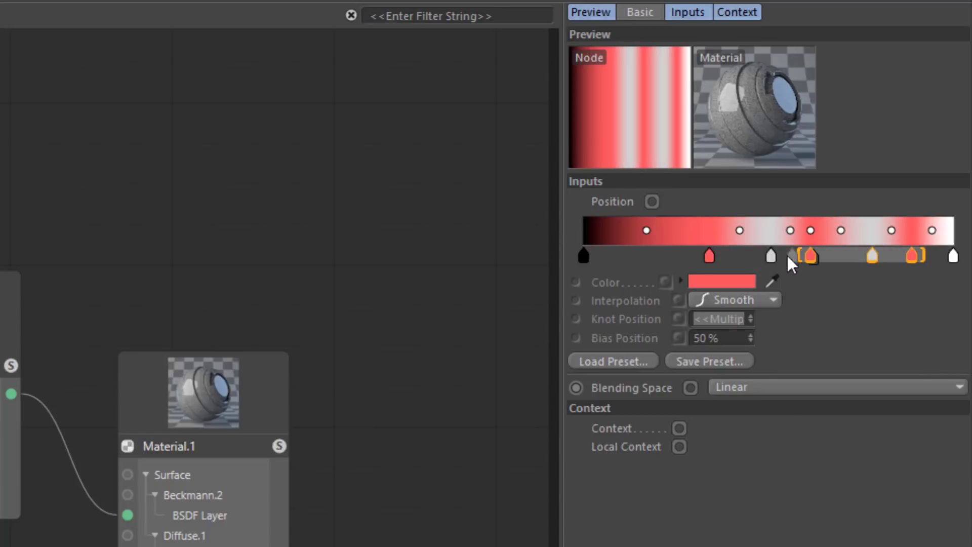
Set the interpolation of all gradient knots to Step and distribute the knots evenly
right_click(689, 231)
mouse_move(744, 306)
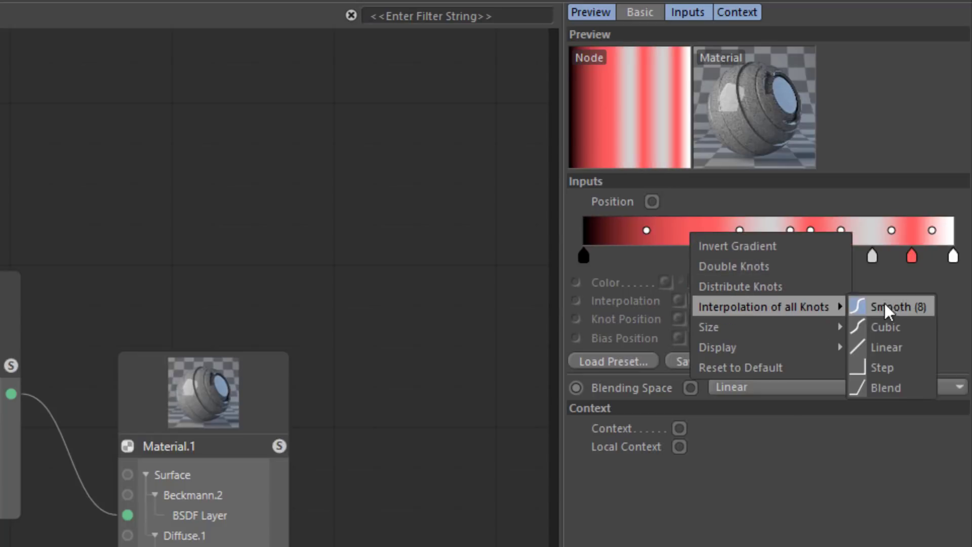
left_click(894, 366)
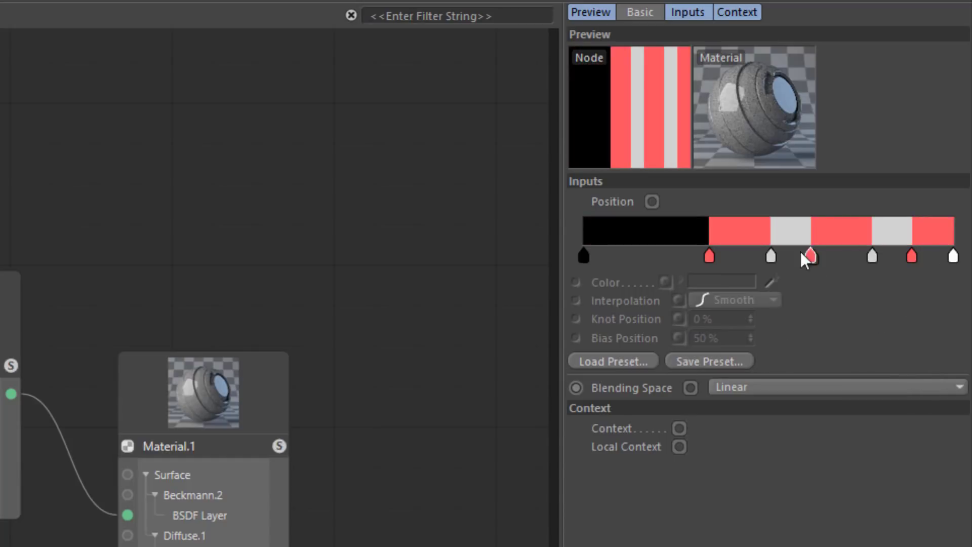
right_click(749, 232)
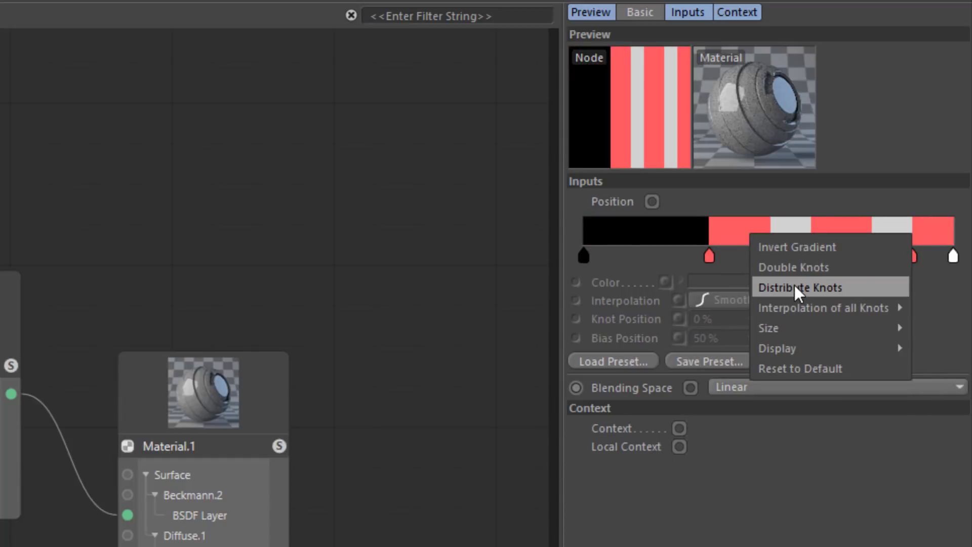
left_click(794, 284)
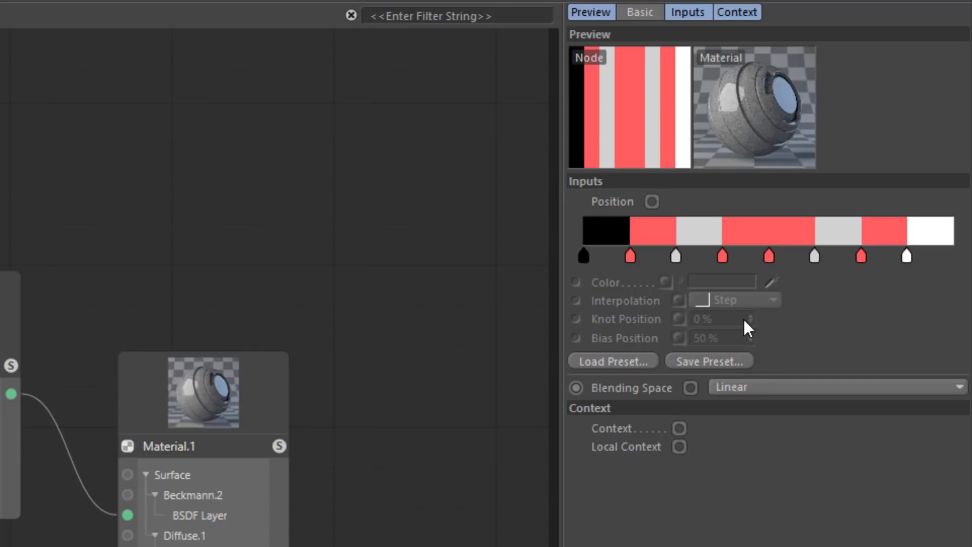
Load the Pattern 5 gradient preset and remove the surplus dark red knot at its far end
left_click(650, 359)
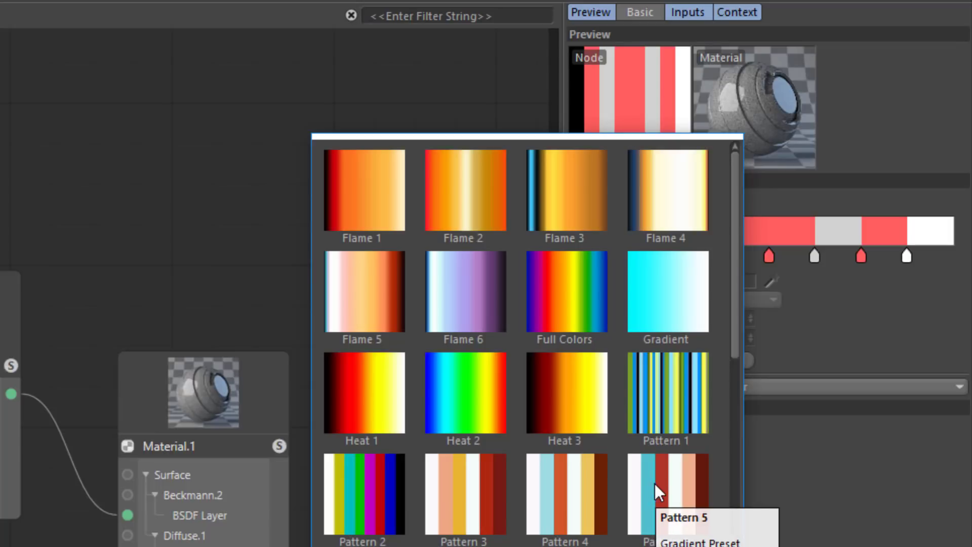
left_click(651, 513)
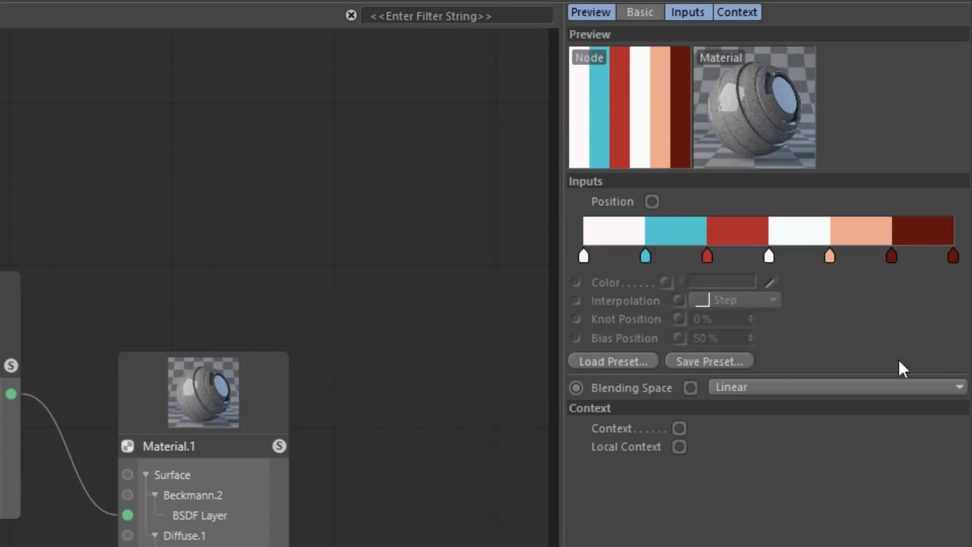
left_click_drag(953, 256, 954, 280)
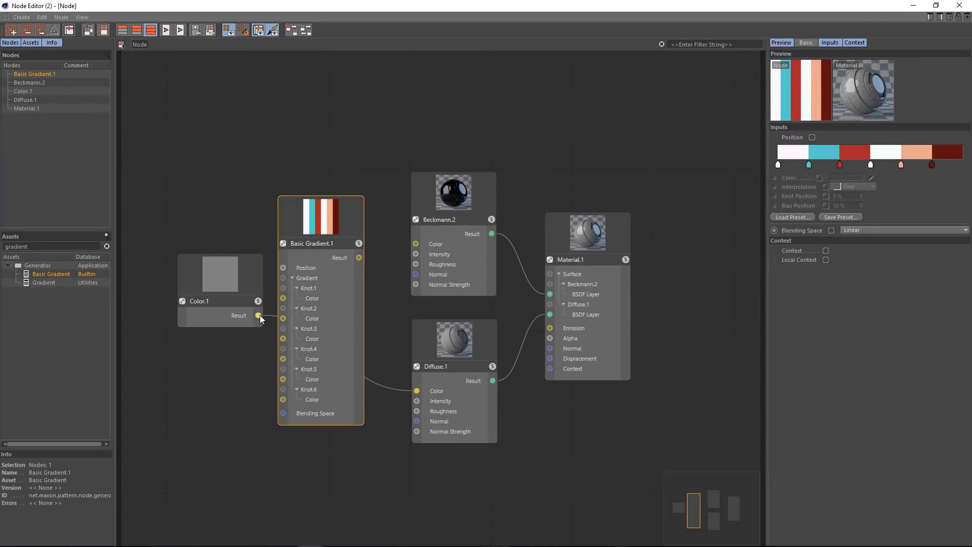
Connect Color.1's Result to the gradient's first knot color and make Color.1 dark blue with hue 232°, saturation 96%, value 18%
left_click_drag(260, 315, 283, 297)
left_click(241, 281)
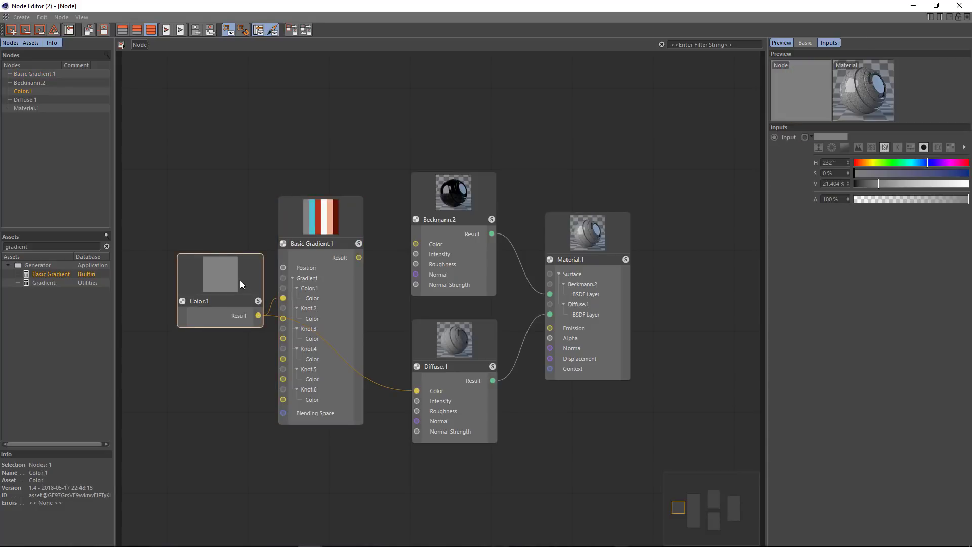
left_click_drag(923, 184, 875, 183)
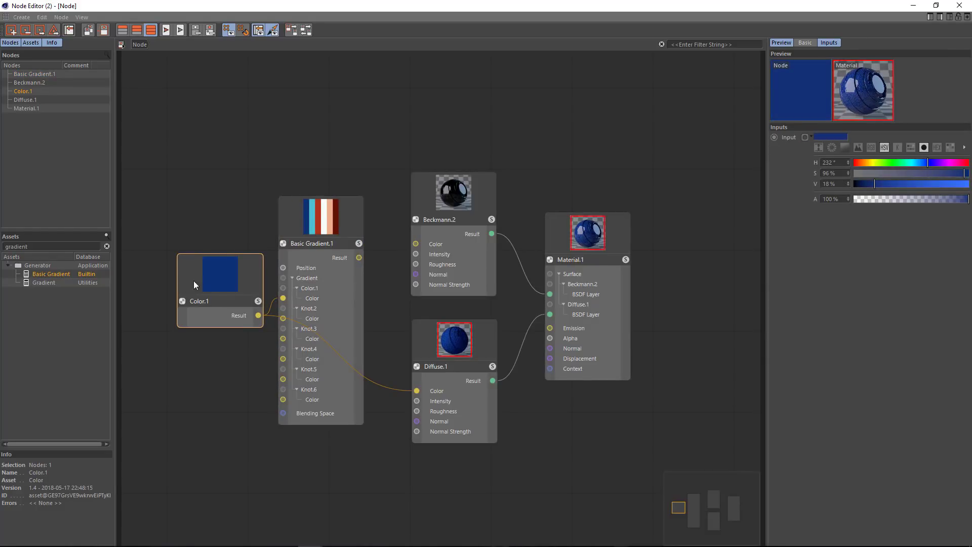
Move Color.1 farther from the gradient node and connect Basic Gradient.1's Result to Diffuse.1's Color input
left_click_drag(223, 285, 145, 267)
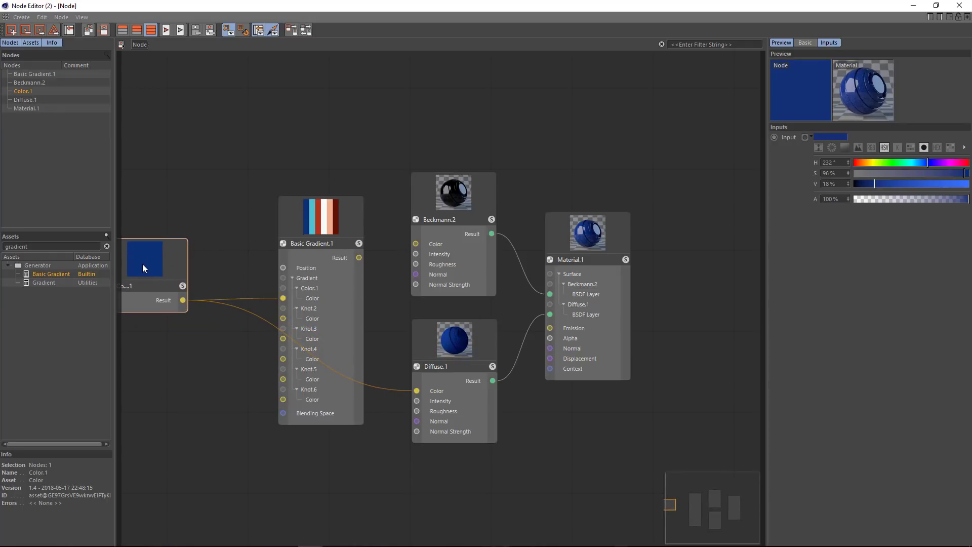
left_click_drag(359, 257, 417, 390)
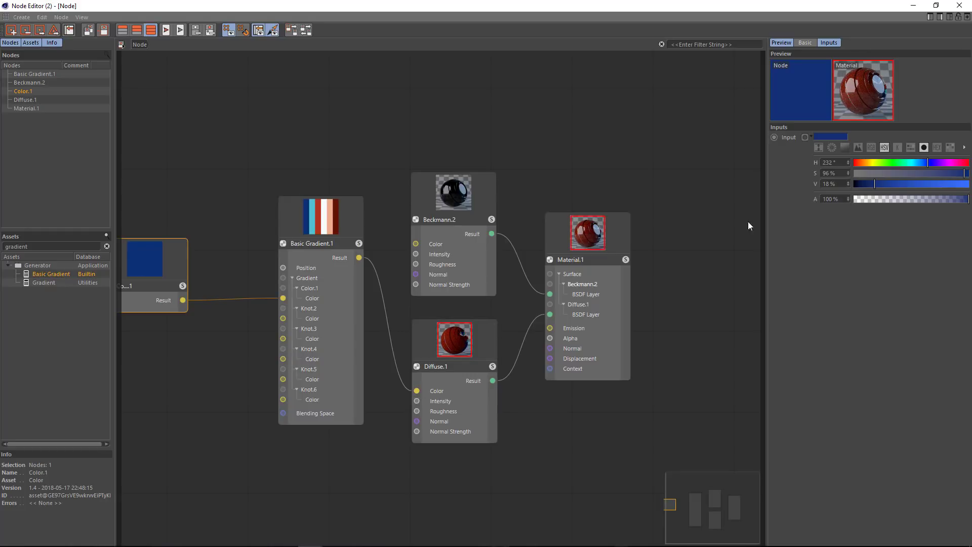
Change the material preview and the Diffuse.1 node preview to the Double Torus shape
right_click(880, 99)
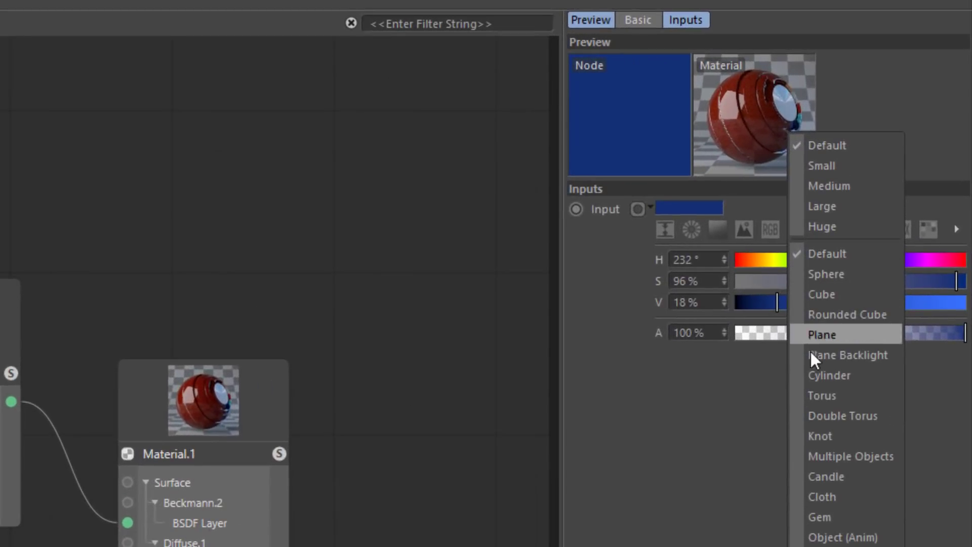
left_click(828, 416)
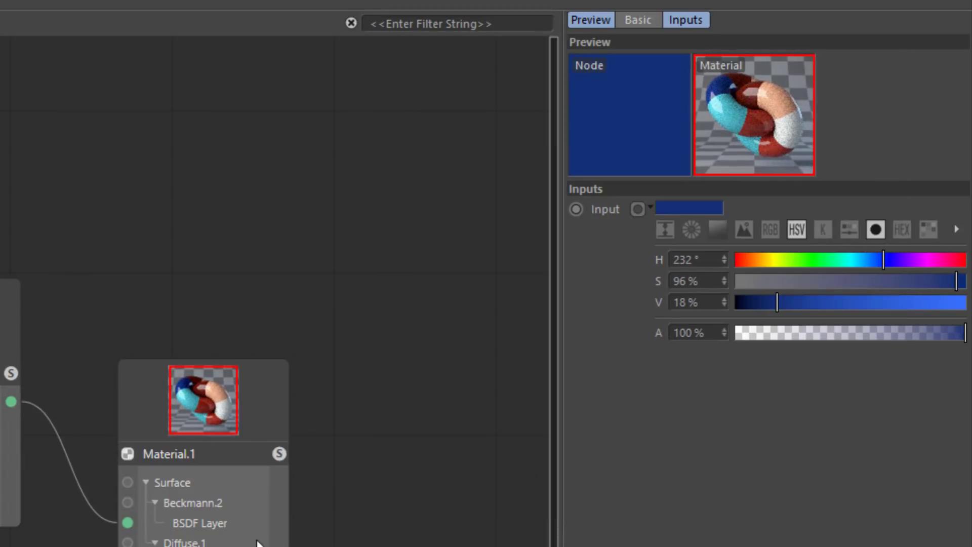
left_click(10, 329)
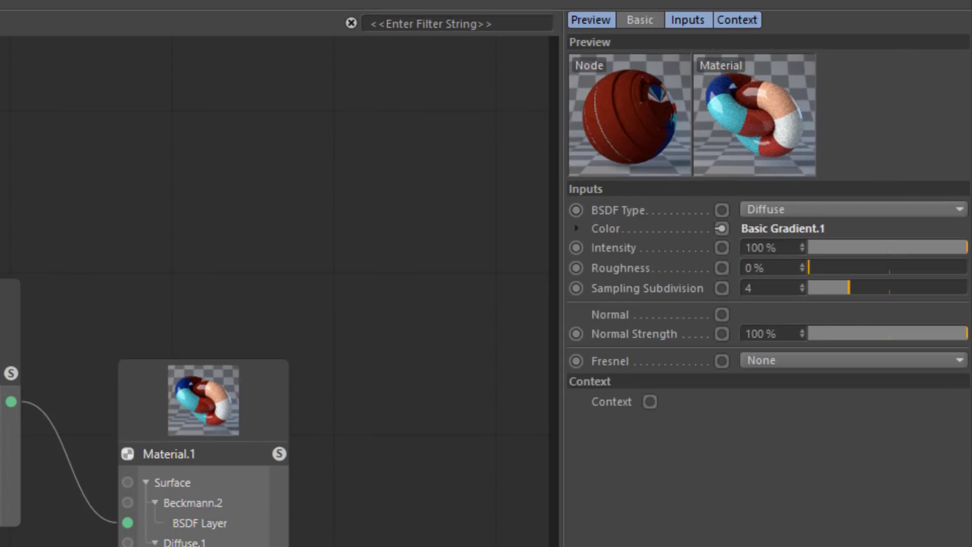
right_click(624, 140)
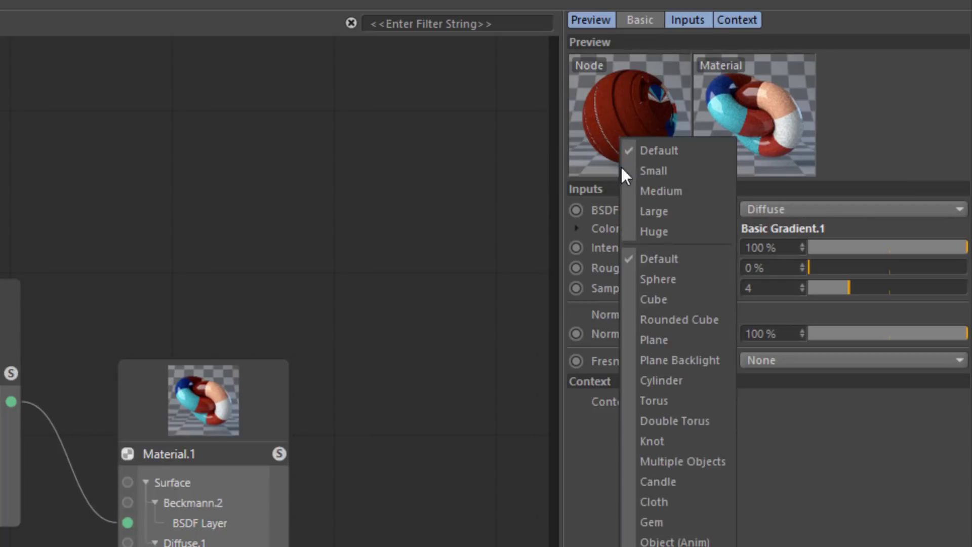
left_click(655, 423)
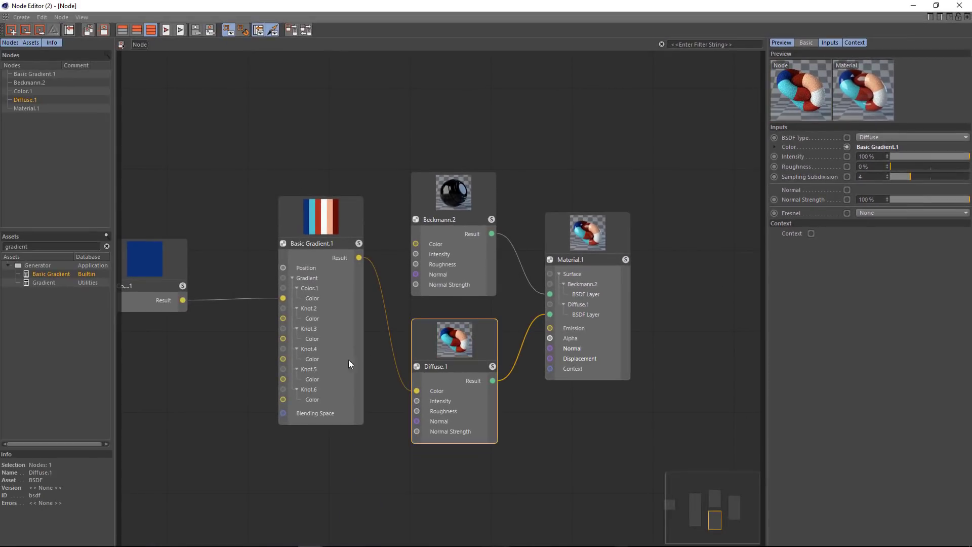
Move Color.1 aside for room, search the node assets for "hue" and add a Color Correction node before the gradient
middle_click_drag(197, 421, 322, 396)
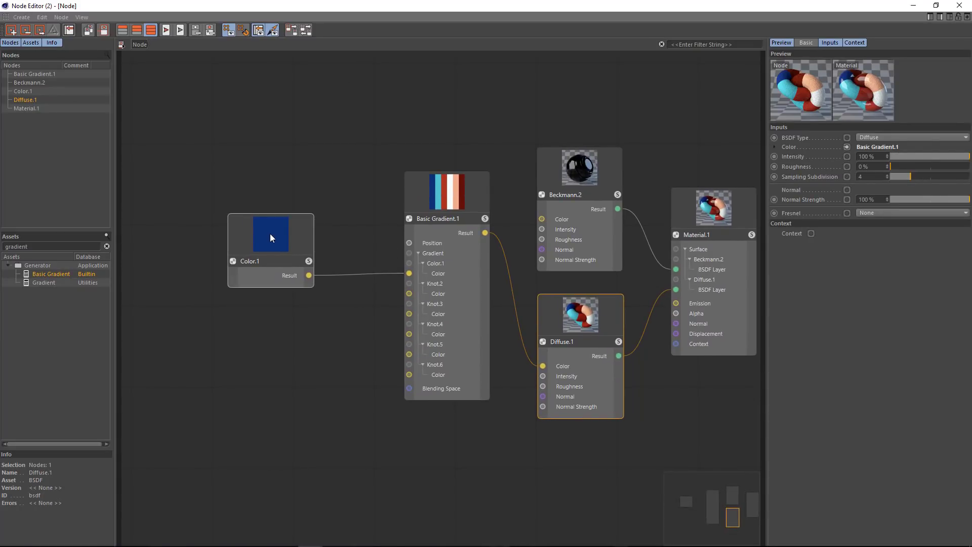
left_click_drag(269, 233, 236, 215)
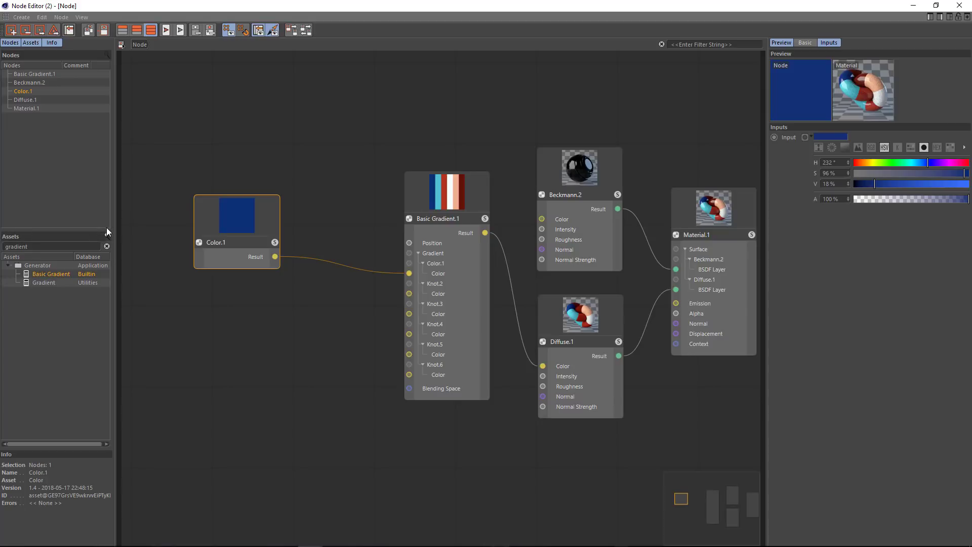
left_click(10, 246)
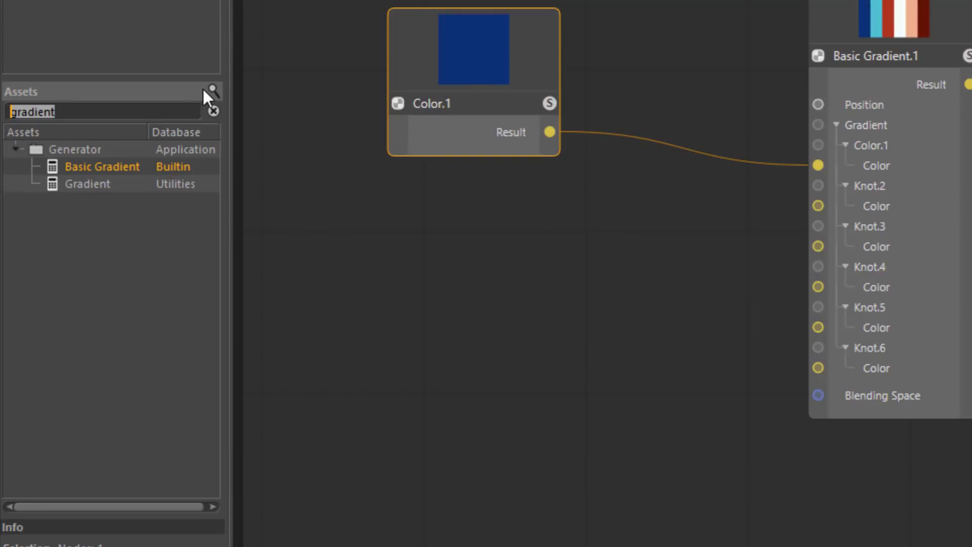
key("BackSpace")
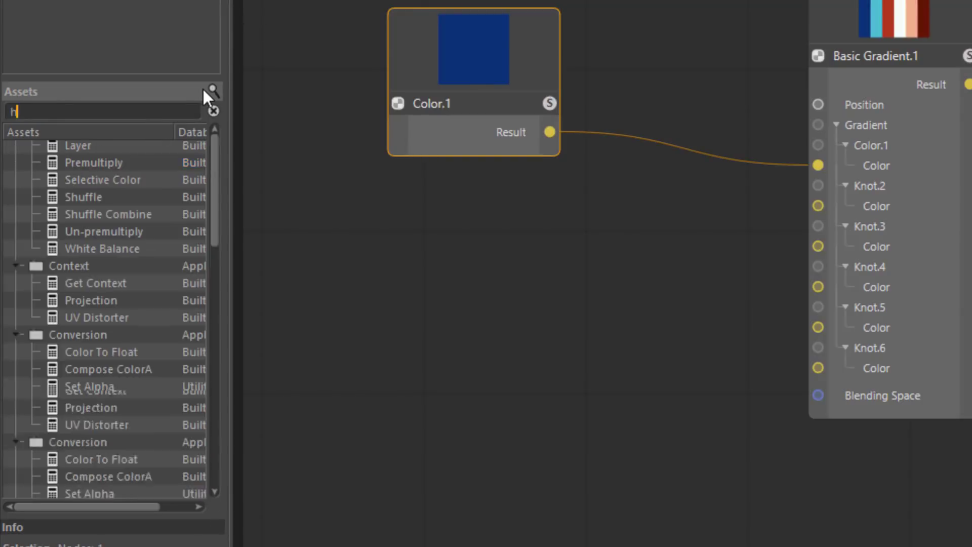
type("hue")
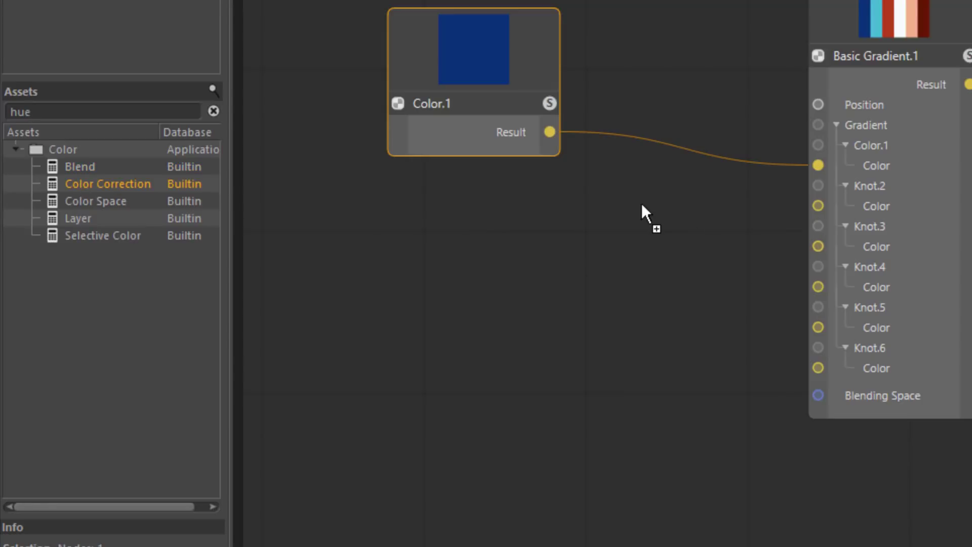
left_click_drag(644, 202, 661, 235)
Route Color.1's Result through Color Correction.1 into the gradient's second knot color and move the correction node up
left_click_drag(550, 132, 602, 274)
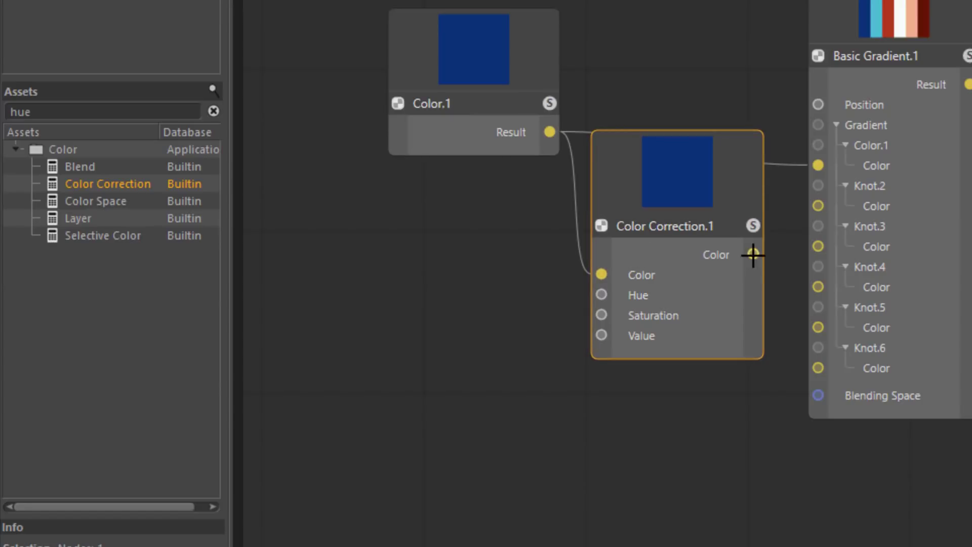
left_click_drag(753, 253, 818, 206)
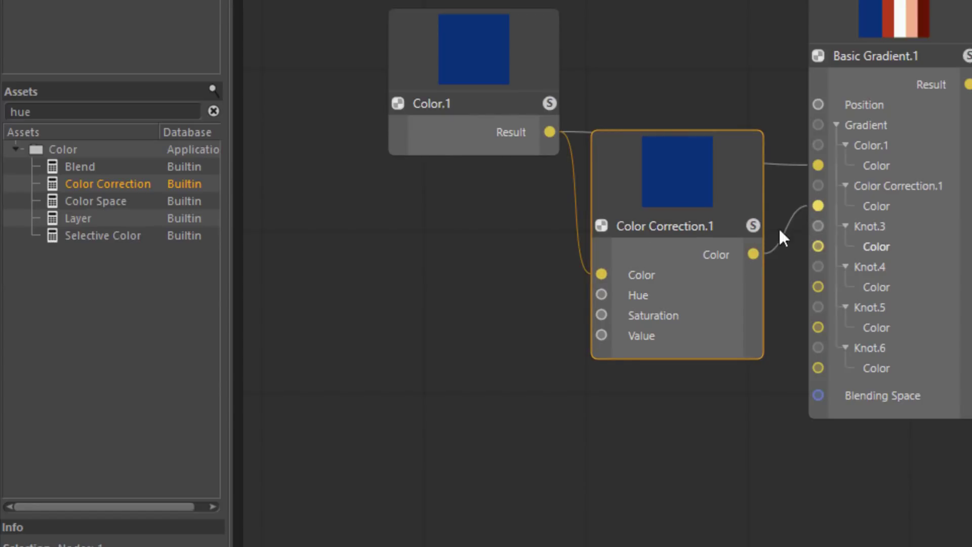
left_click_drag(690, 205, 694, 101)
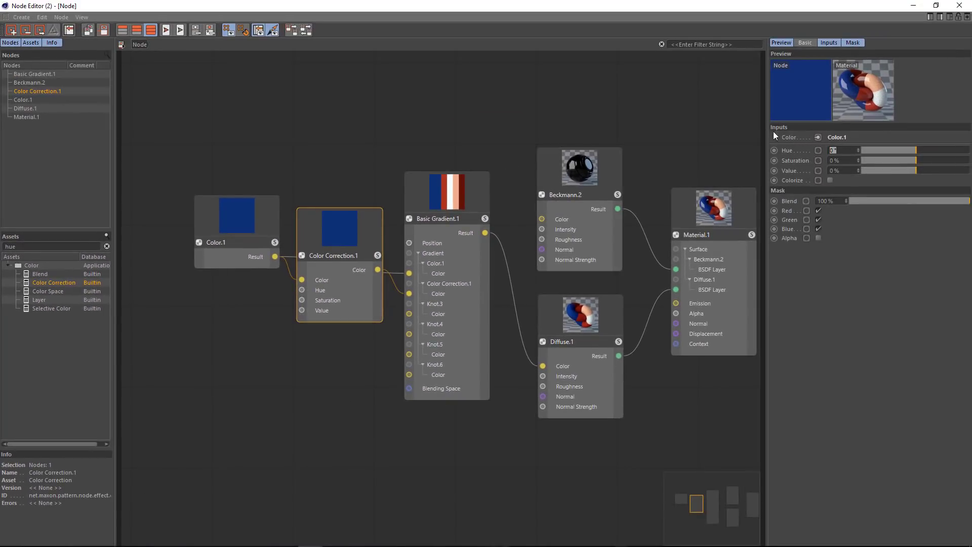
Set the Hue of Color Correction.1 to 30°
type("3")
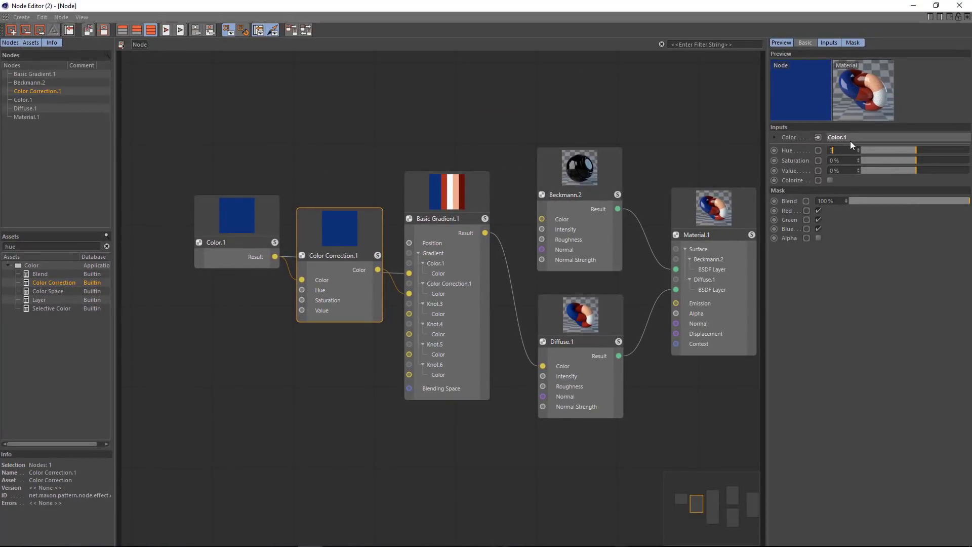
type("0")
key("Return")
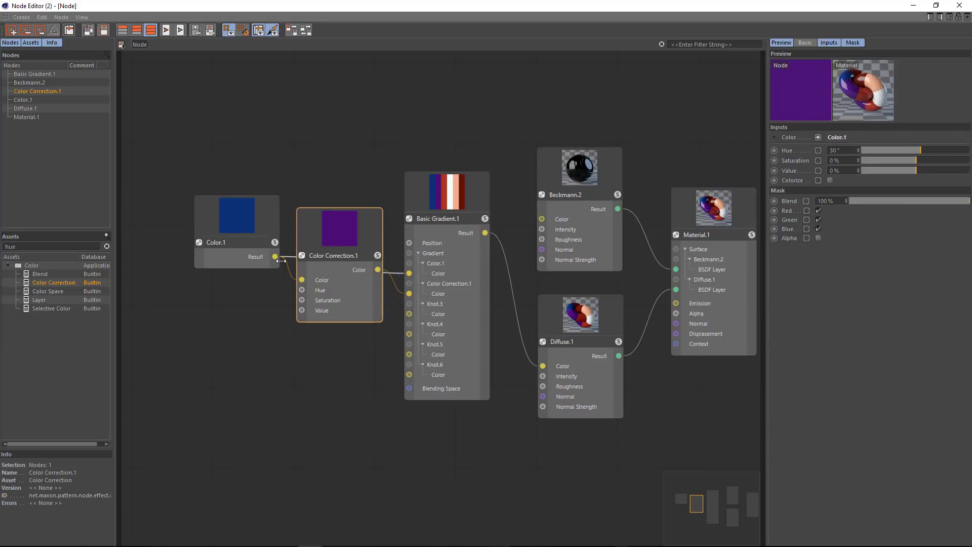
Connect Color.1's Result to the gradient's third knot color and move Color Correction.1 above the connection wires
left_click_drag(275, 257, 320, 361)
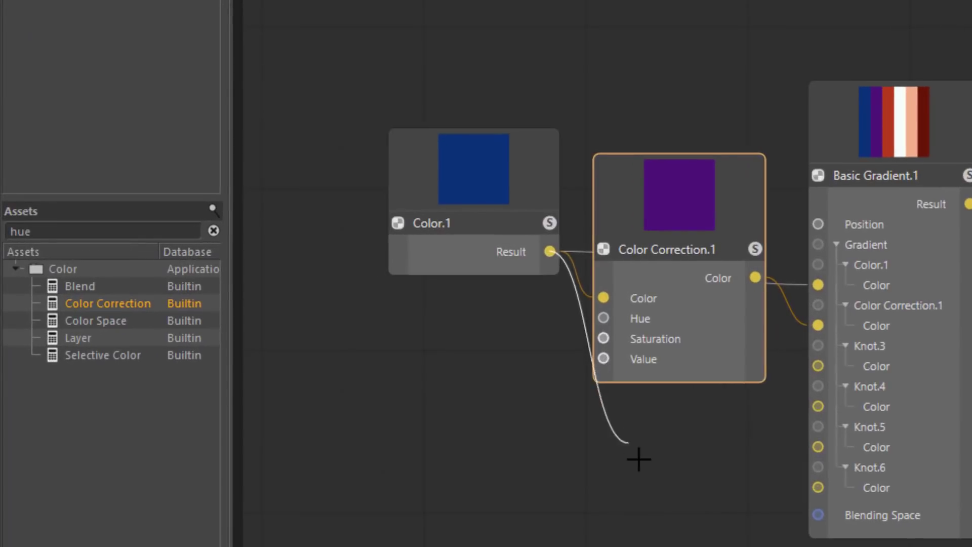
left_click_drag(639, 459, 818, 366)
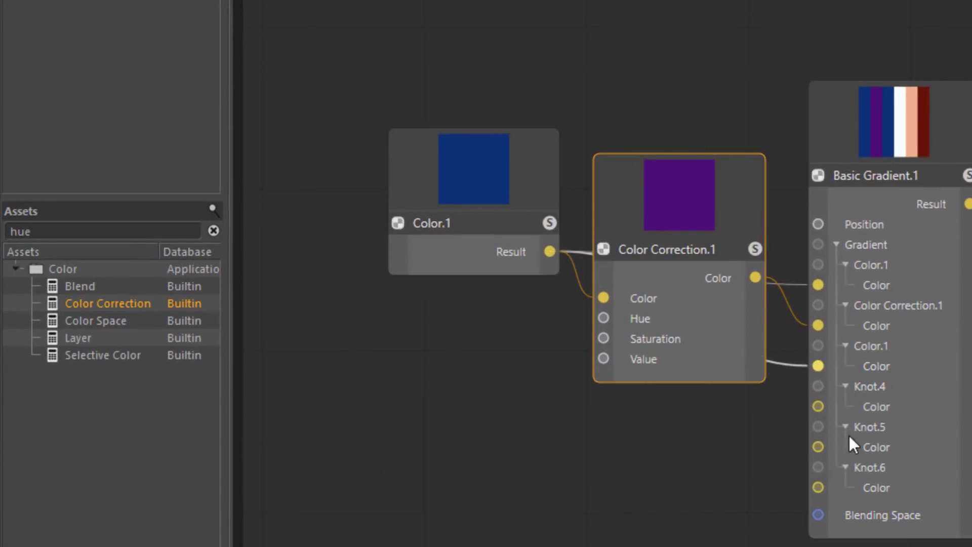
left_click_drag(699, 217, 694, 0)
Insert a second Color Correction node on the wire to the gradient's third knot, and reposition Color.1 and Color Correction.1 to make room
left_click_drag(62, 303, 693, 321)
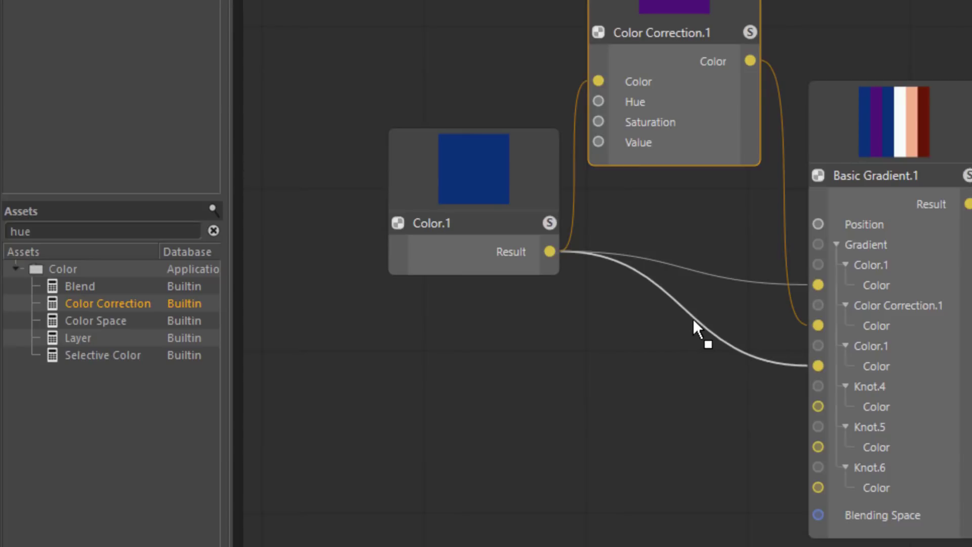
left_click_drag(693, 318, 693, 320)
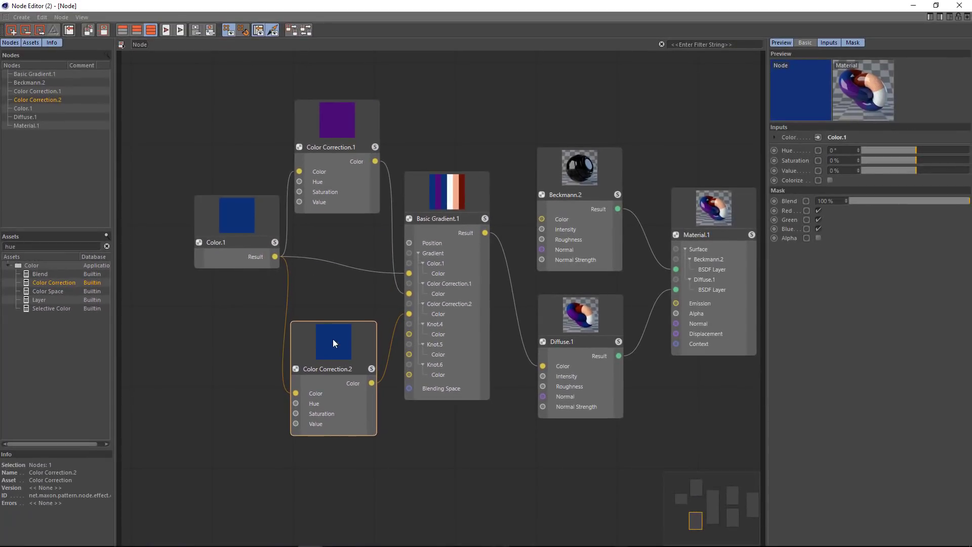
left_click_drag(249, 232, 141, 136)
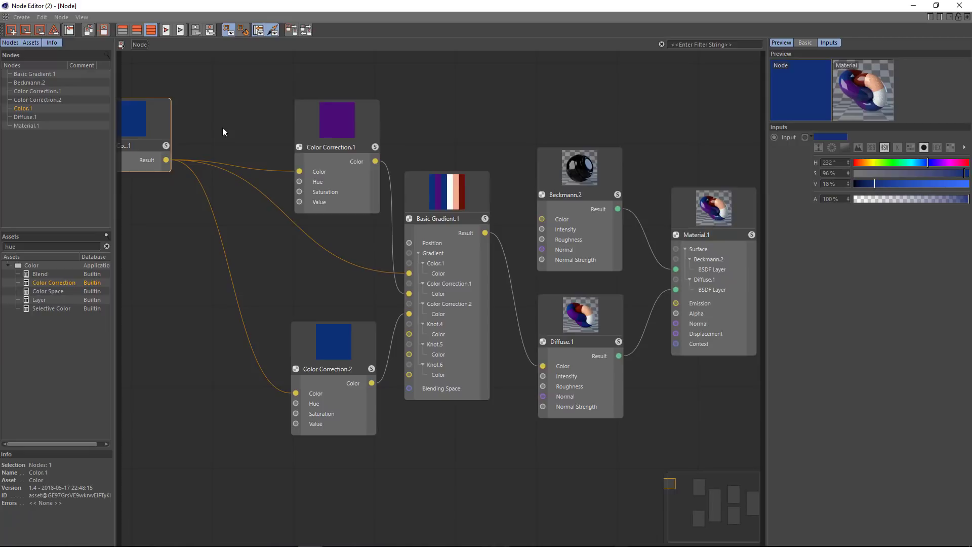
left_click_drag(322, 139, 284, 246)
Align Color Correction.2 below Color Correction.1 and set its Hue to 60°
left_click_drag(343, 354, 306, 356)
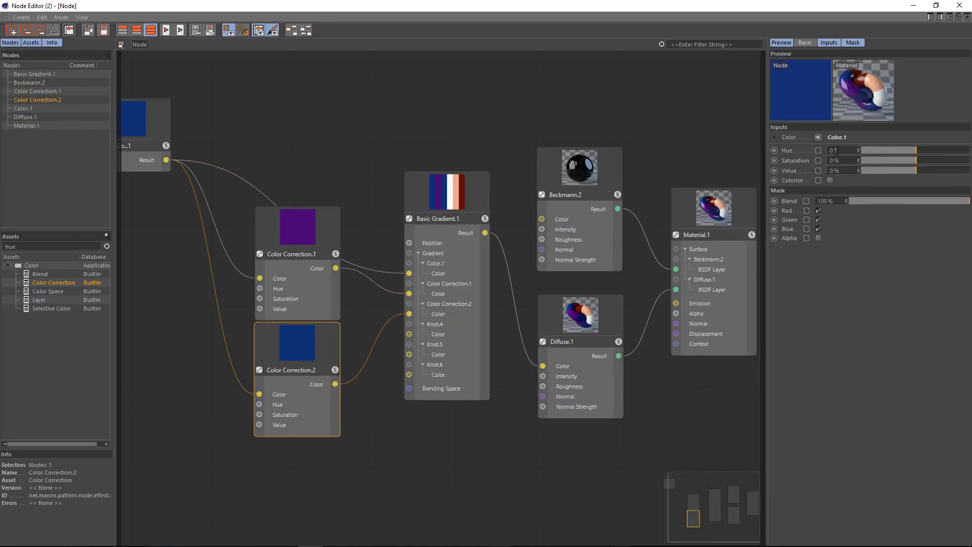
type("60")
key("Return")
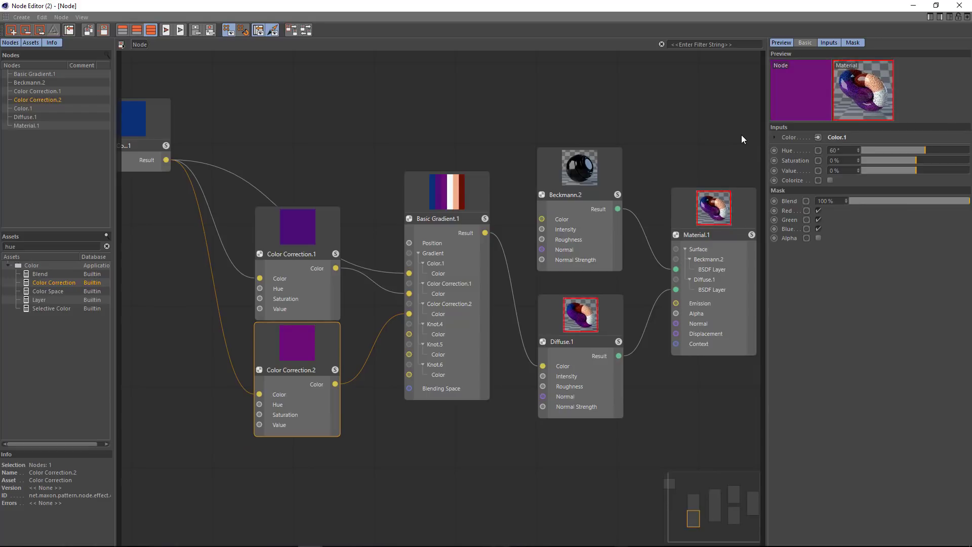
Connect a new Color Correction node to the Color of Basic Gradient.1's fourth (white) knot and place it below Color Correction.2
left_click(442, 208)
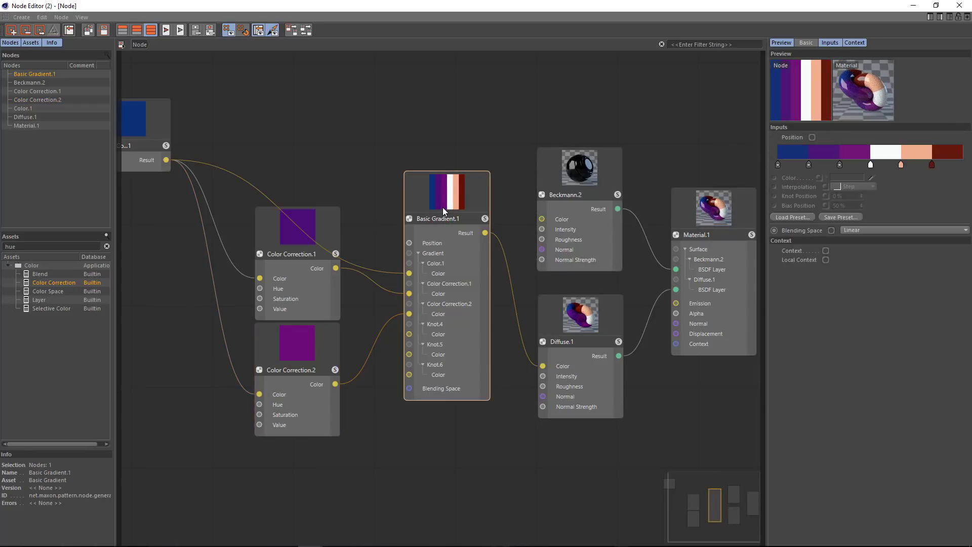
left_click(870, 165)
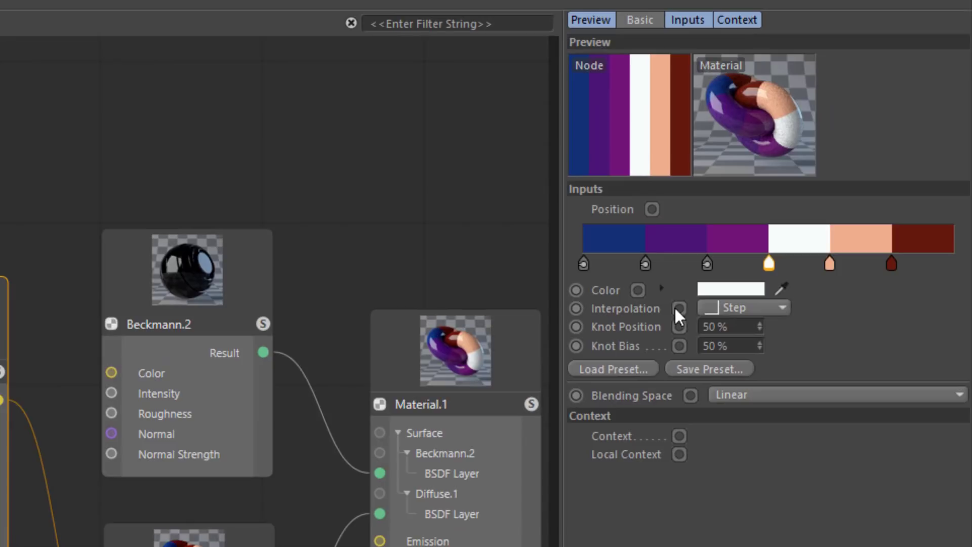
left_click(638, 291)
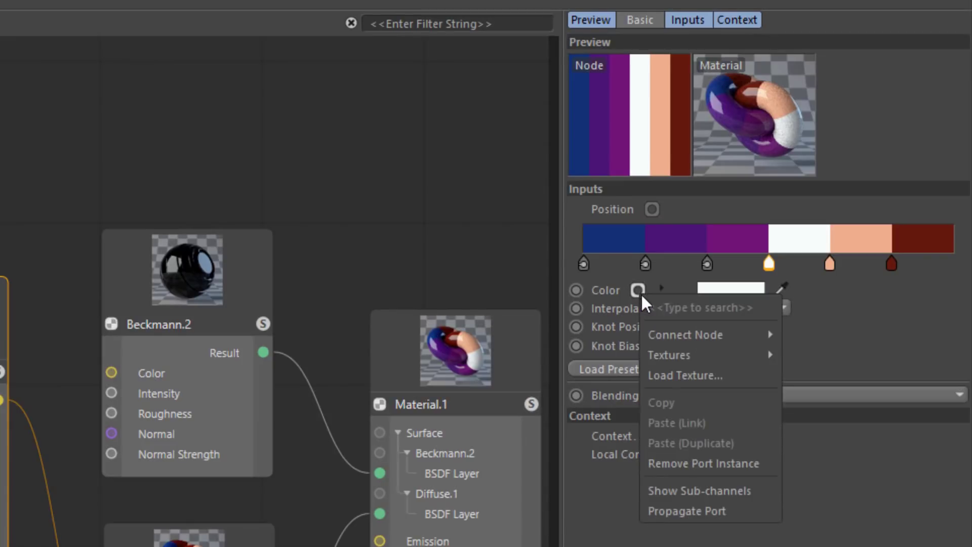
mouse_move(662, 334)
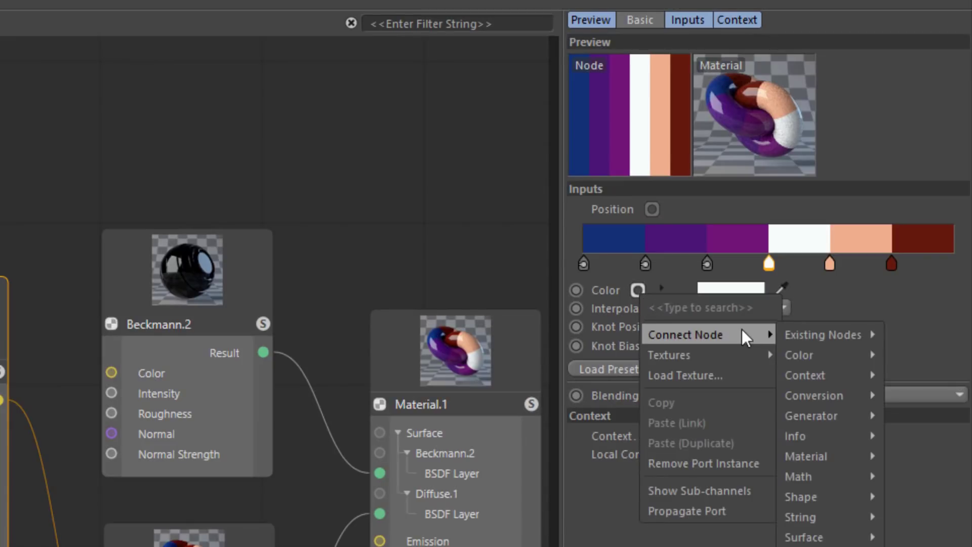
mouse_move(810, 374)
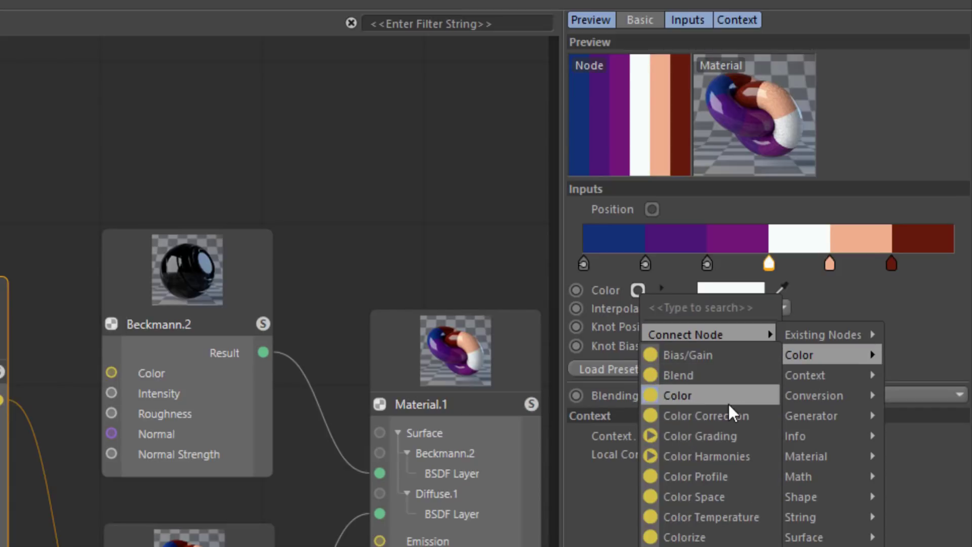
left_click(729, 413)
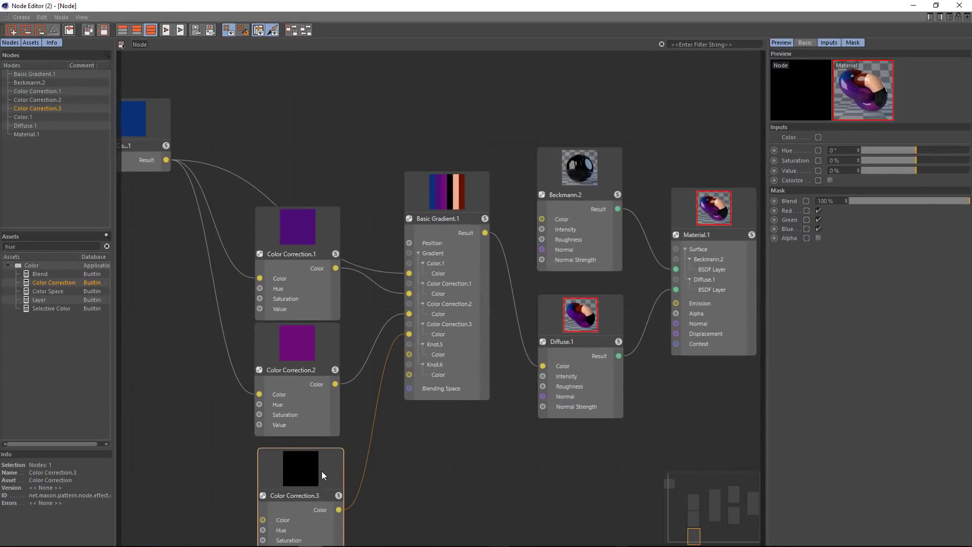
left_click(320, 463)
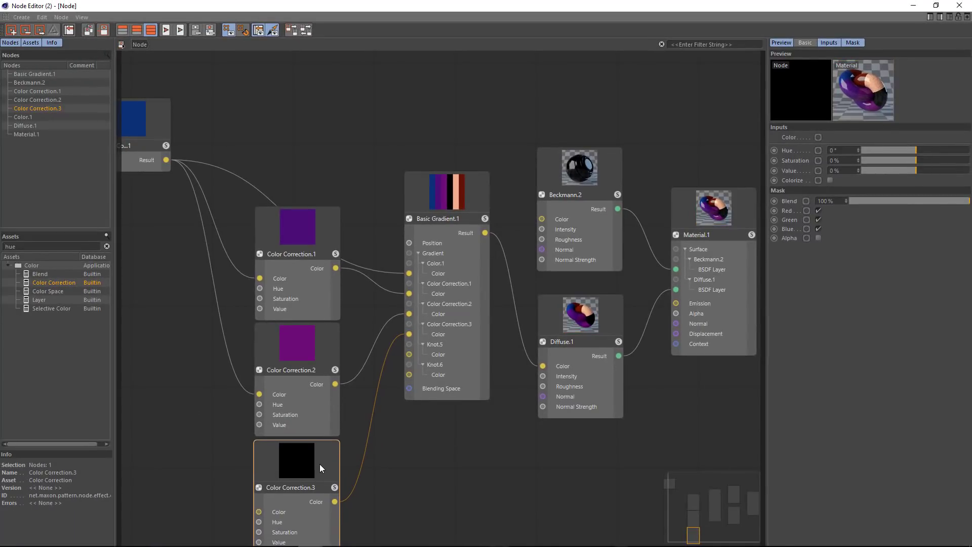
Set the Hue of Color Correction.3 to 90° and connect Color.1's Result to its Color input
left_click(848, 151)
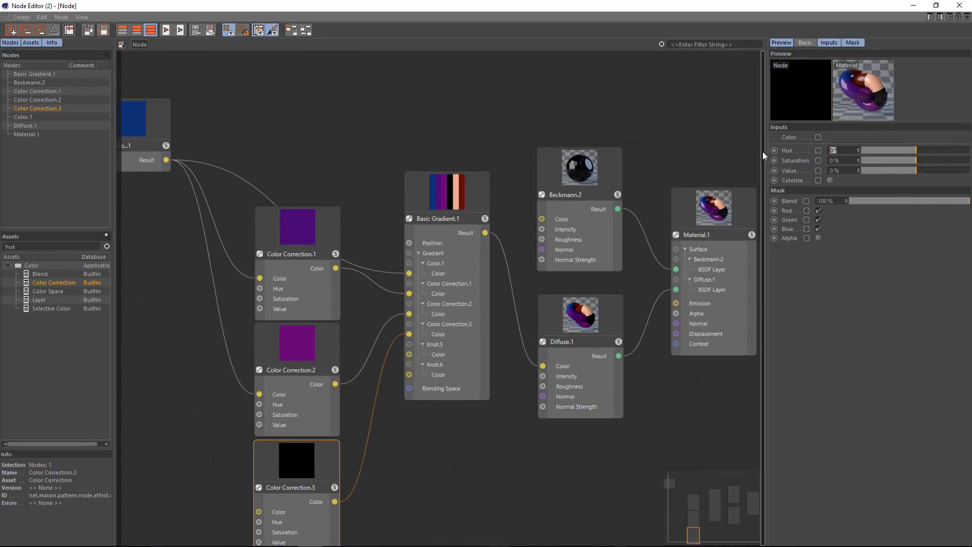
type("90")
key("Return")
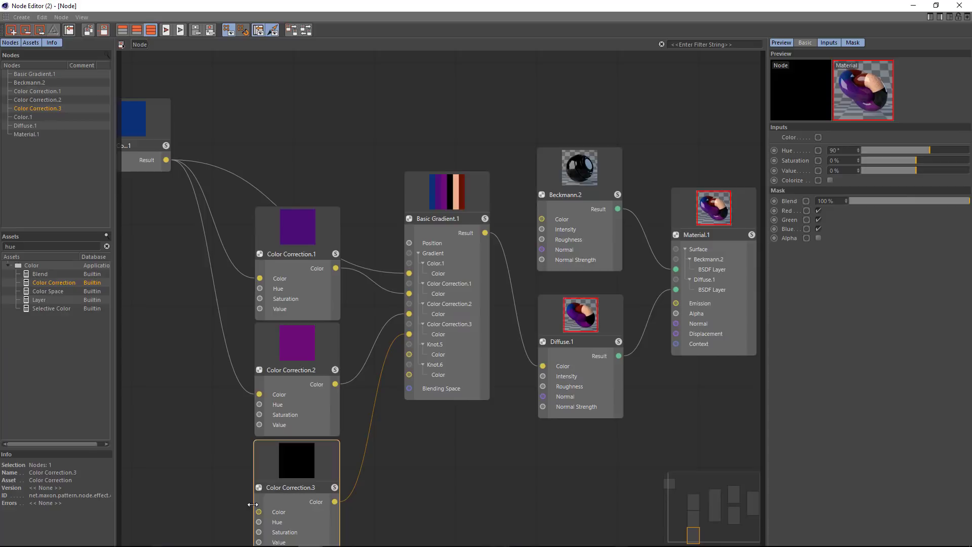
left_click_drag(259, 511, 167, 161)
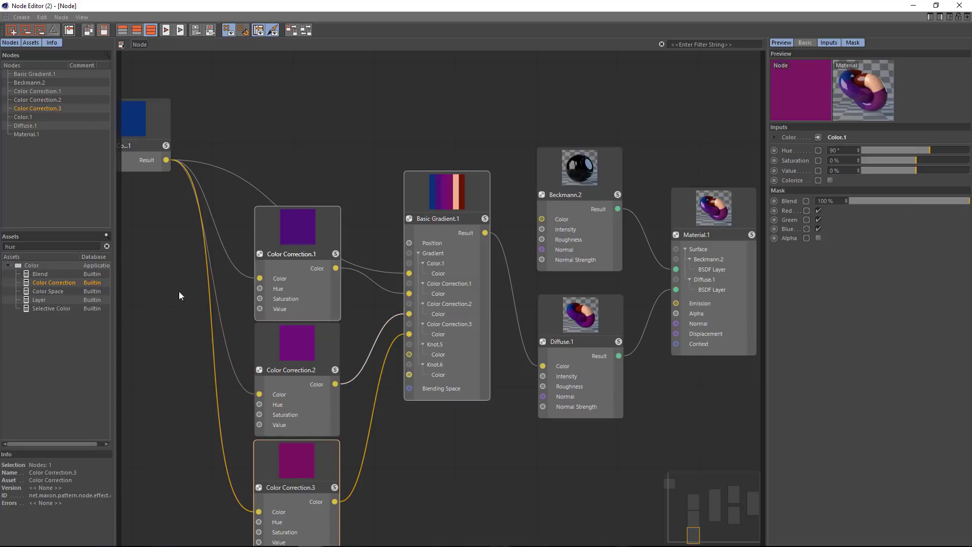
Hide all ports on the three Color Correction nodes
left_click_drag(232, 218, 315, 445)
right_click(277, 230)
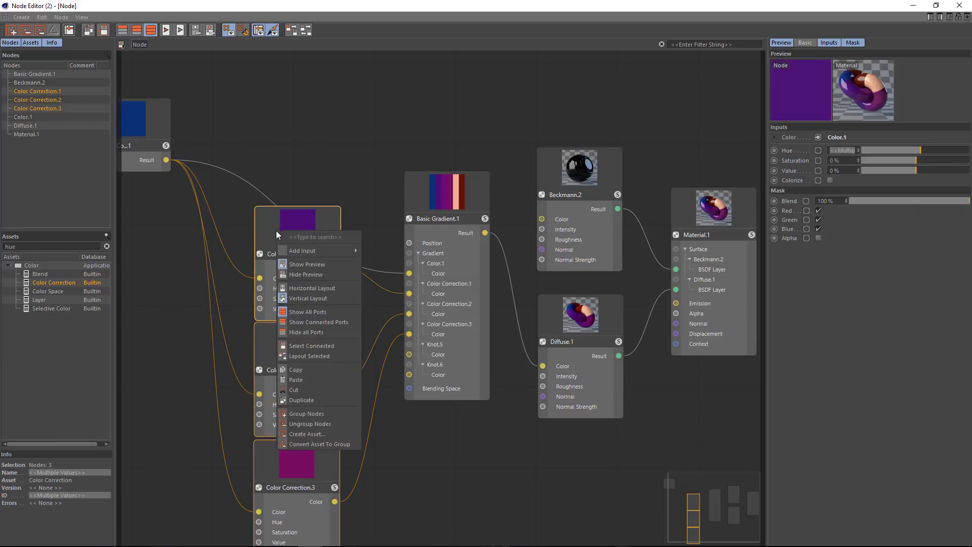
left_click(286, 328)
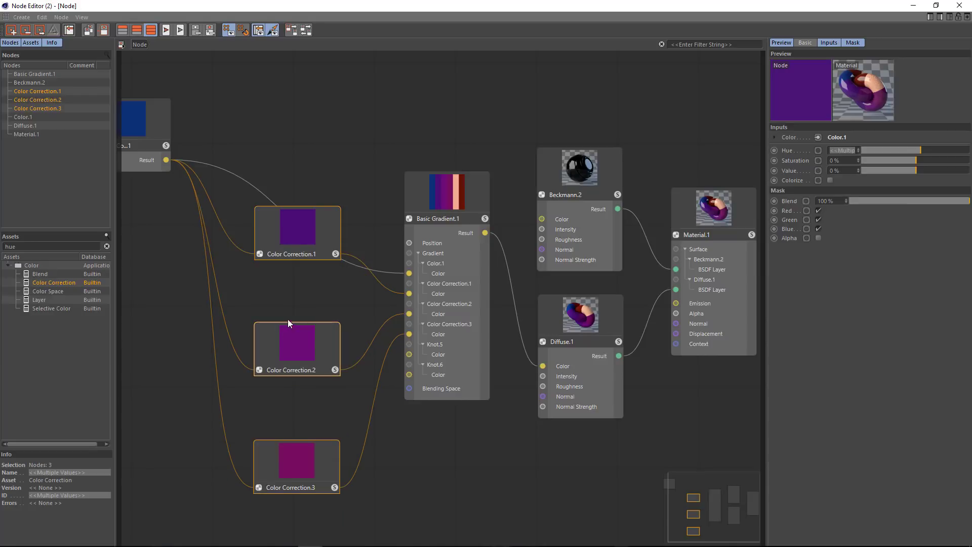
Stack the three collapsed Color Correction nodes closely in order, between Color.1 and the upper part of Basic Gradient.1
left_click_drag(311, 329, 309, 282)
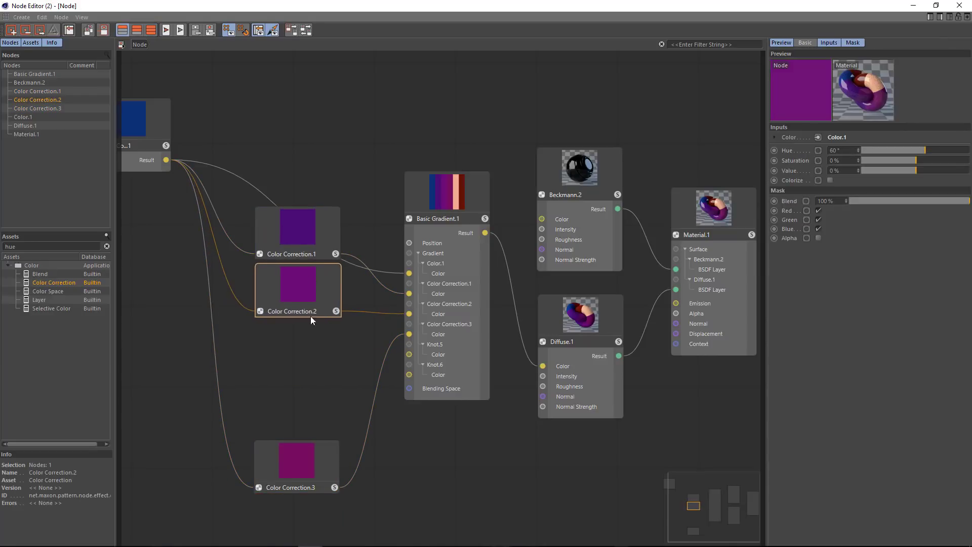
left_click_drag(305, 439, 307, 323)
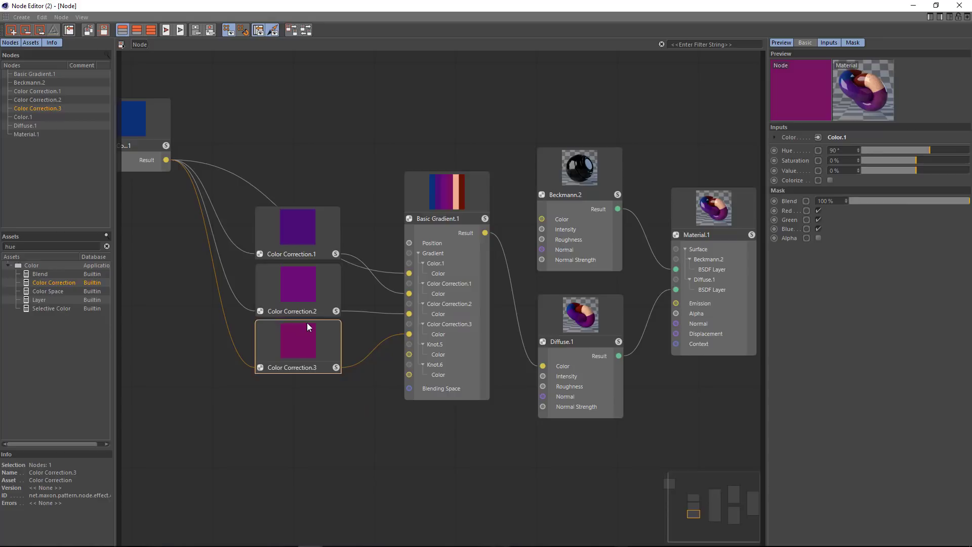
left_click_drag(289, 238, 292, 184)
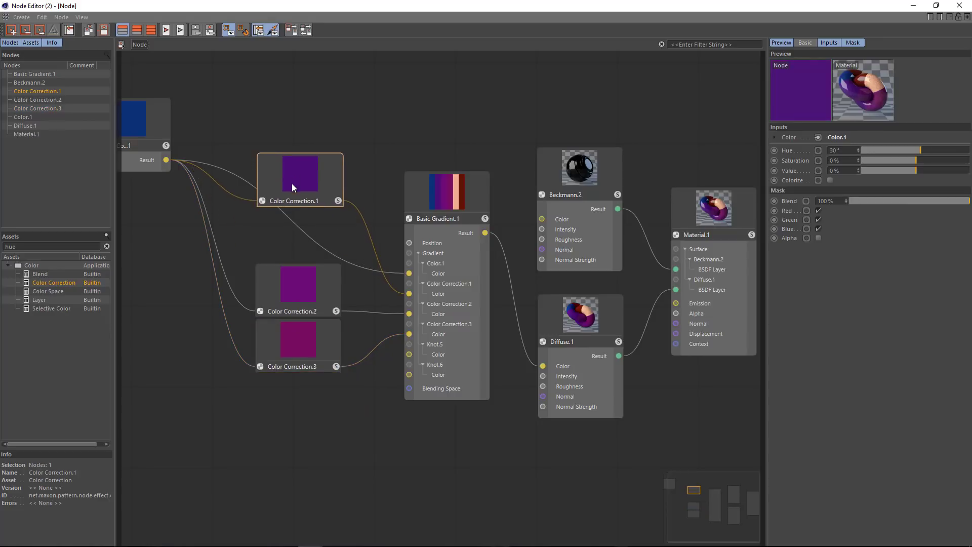
left_click_drag(292, 280, 296, 226)
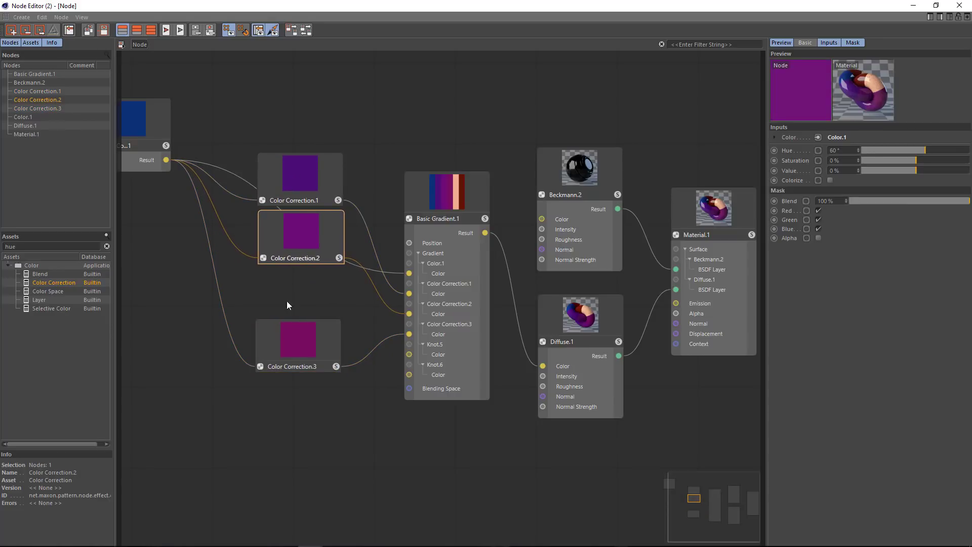
left_click_drag(286, 335, 290, 286)
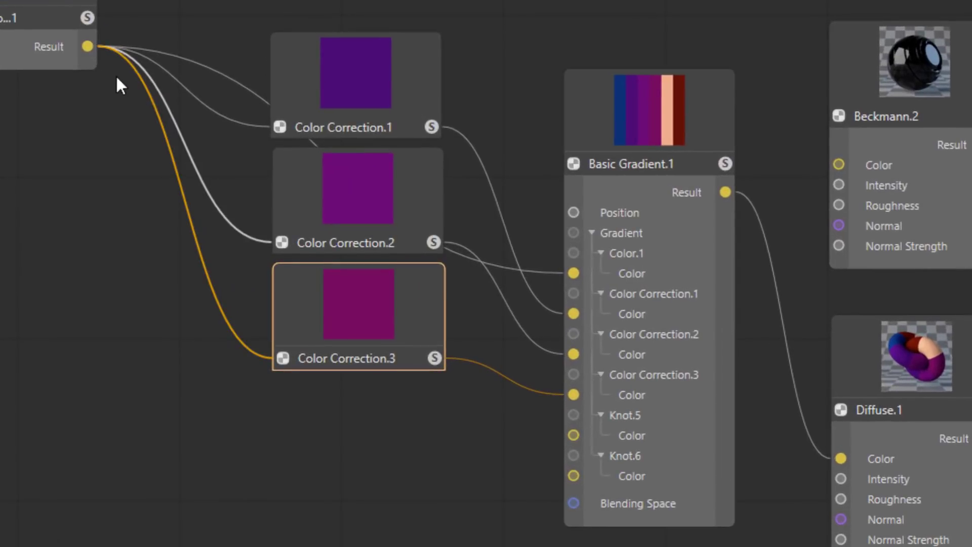
Connect Color.1's Result to the gradient's fifth knot color, insert a Color Correction node on that wire and place it below Color Correction.3
left_click_drag(101, 67, 573, 435)
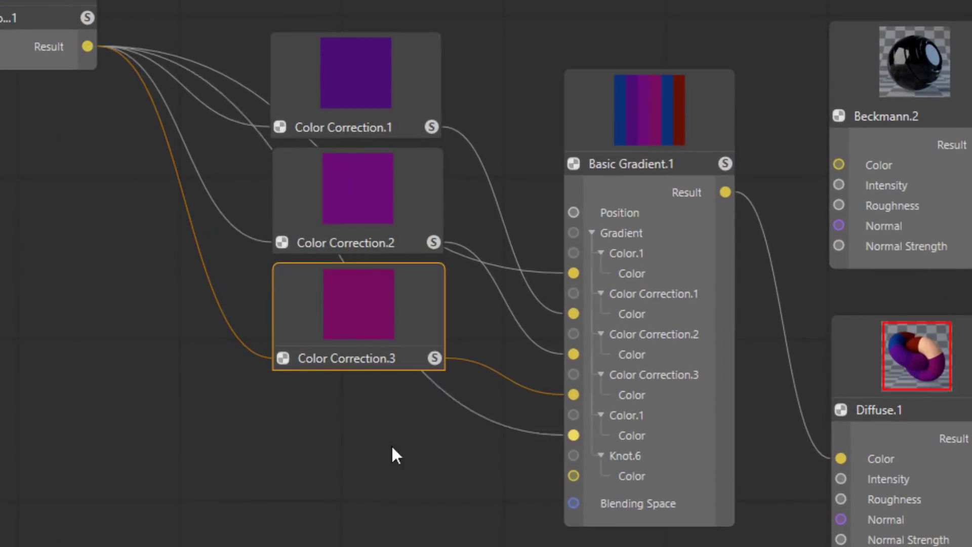
right_click(473, 414)
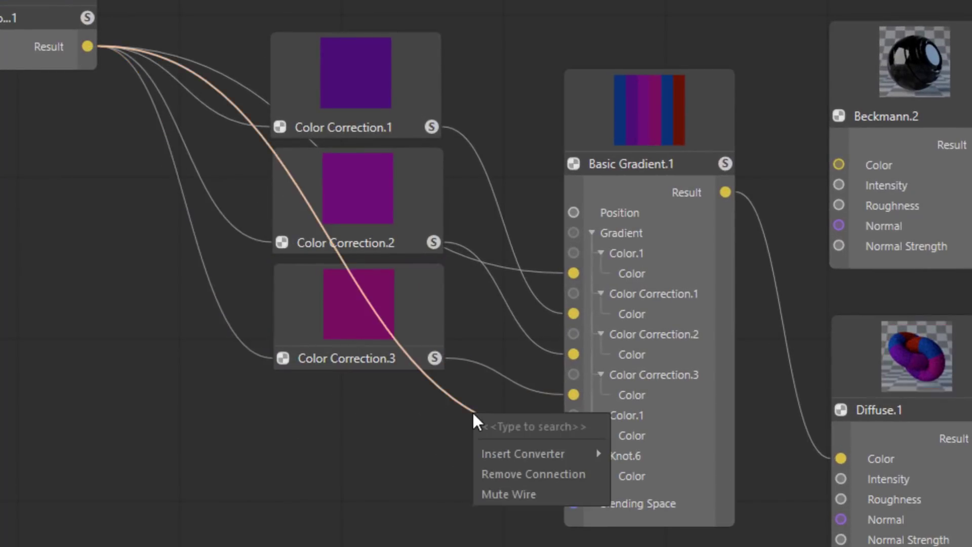
mouse_move(509, 453)
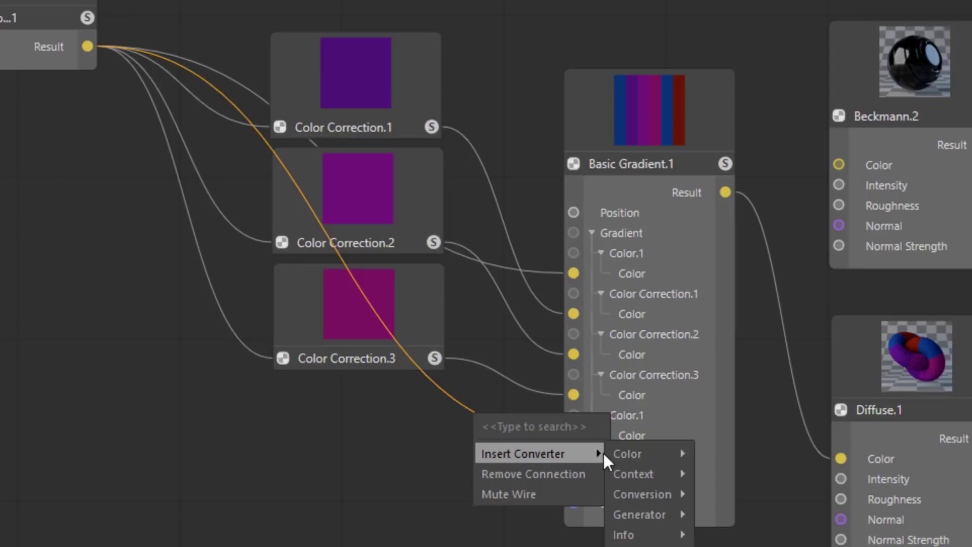
mouse_move(620, 451)
left_click(761, 487)
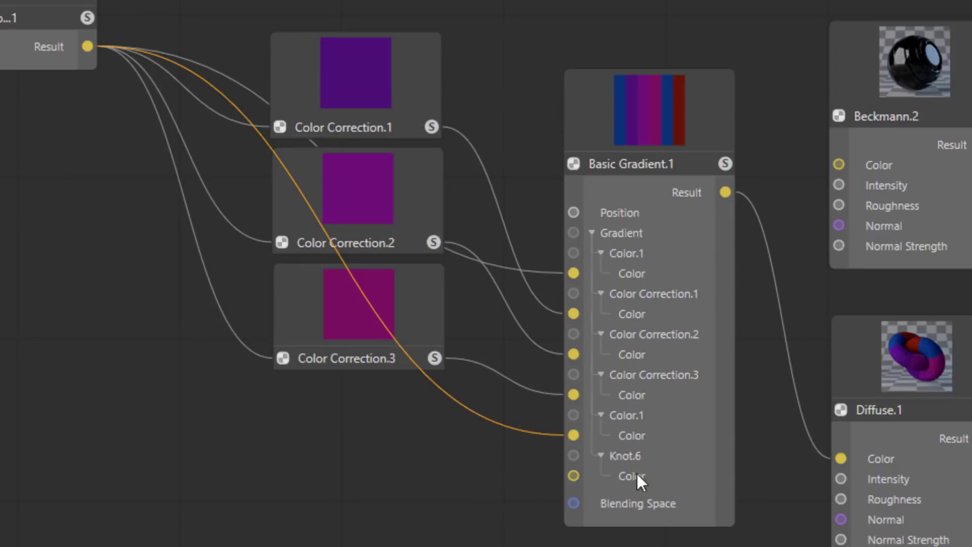
left_click_drag(637, 478, 318, 446)
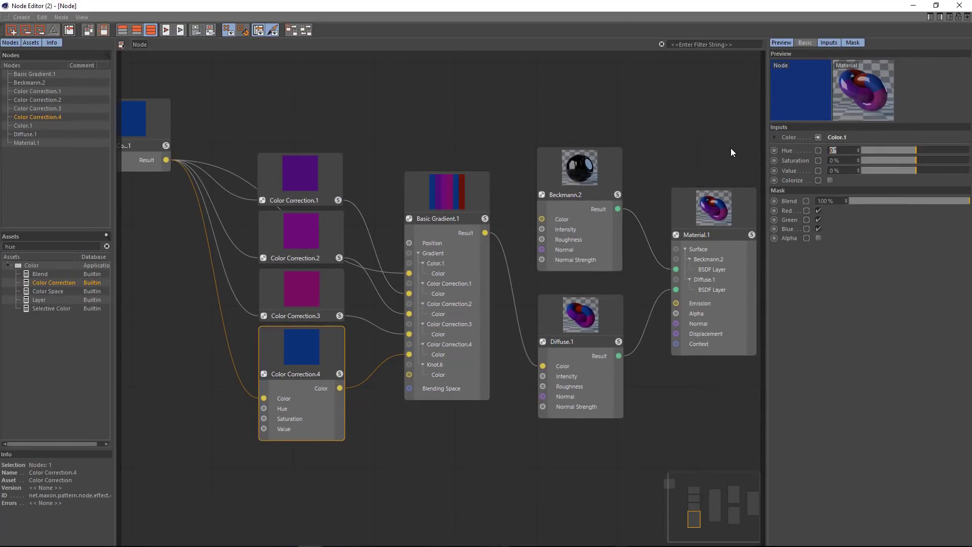
Set the Hue of Color Correction.4 to 120° and collapse the node's ports
type("120")
key("Return")
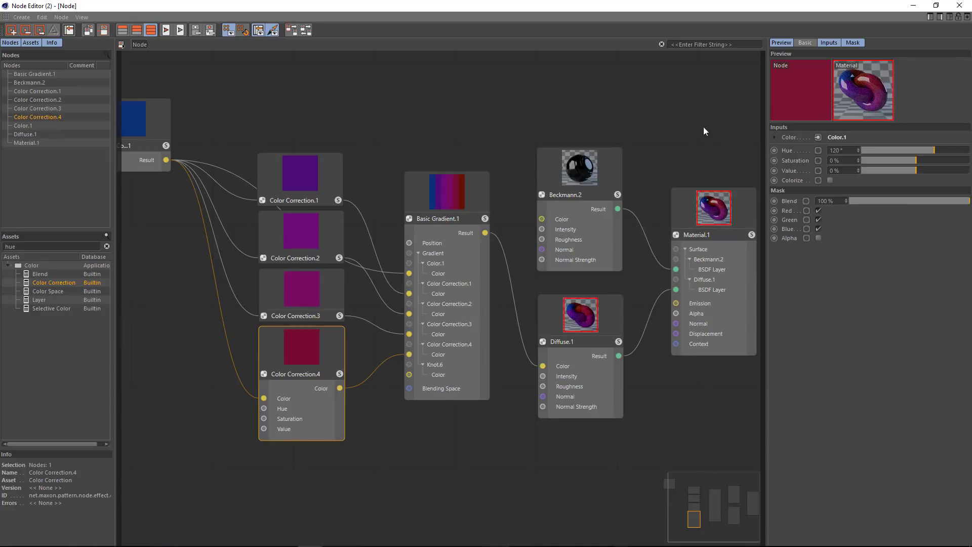
double_click(314, 344)
Duplicate Color Correction.4 and place the copy directly below it
right_click(295, 336)
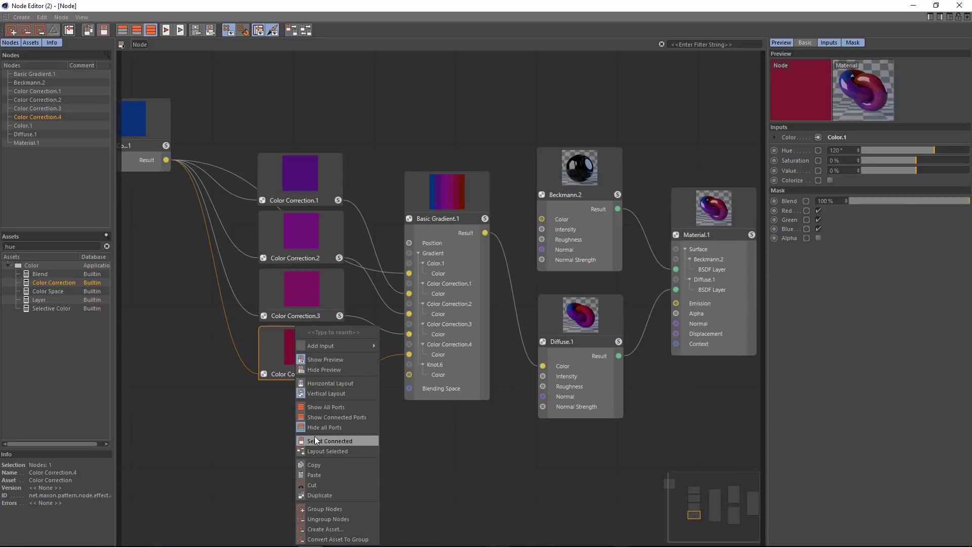
left_click(326, 489)
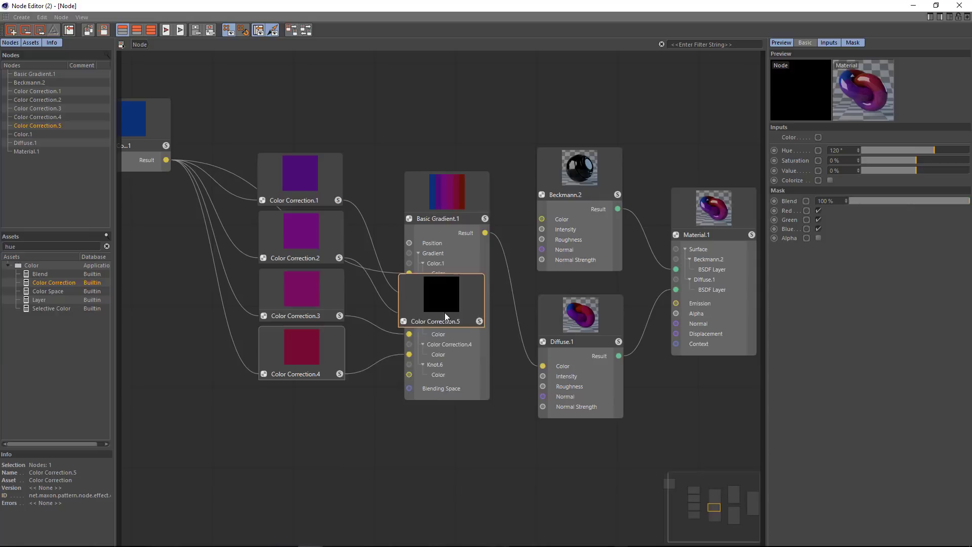
left_click_drag(444, 312, 301, 405)
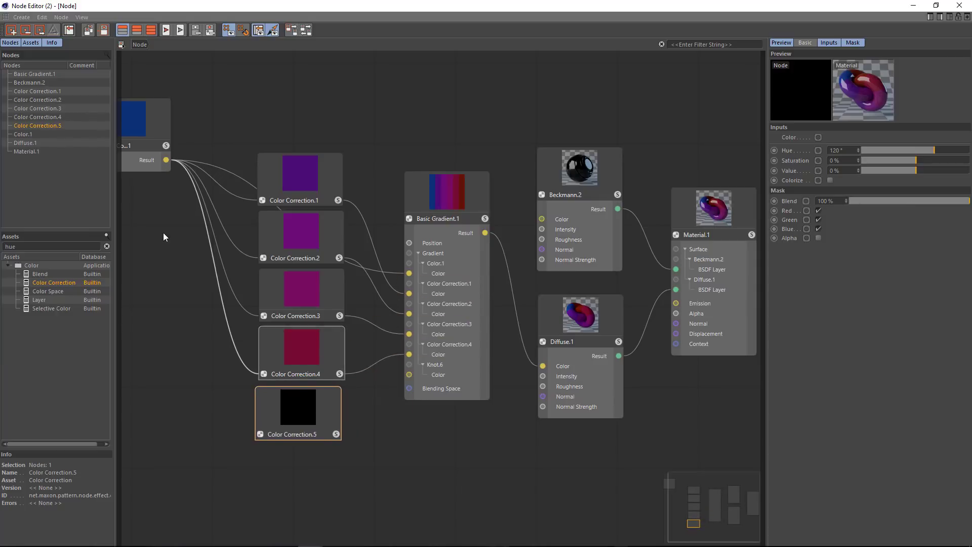
Connect Color.1's Result to Color Correction.5's Color input and its Color output to the gradient's sixth knot color
left_click_drag(168, 161, 288, 406)
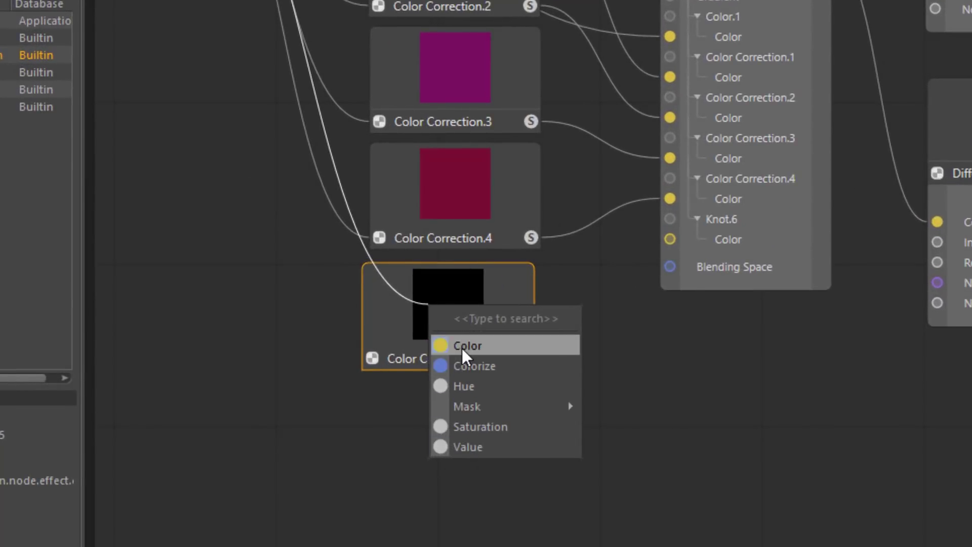
left_click(461, 346)
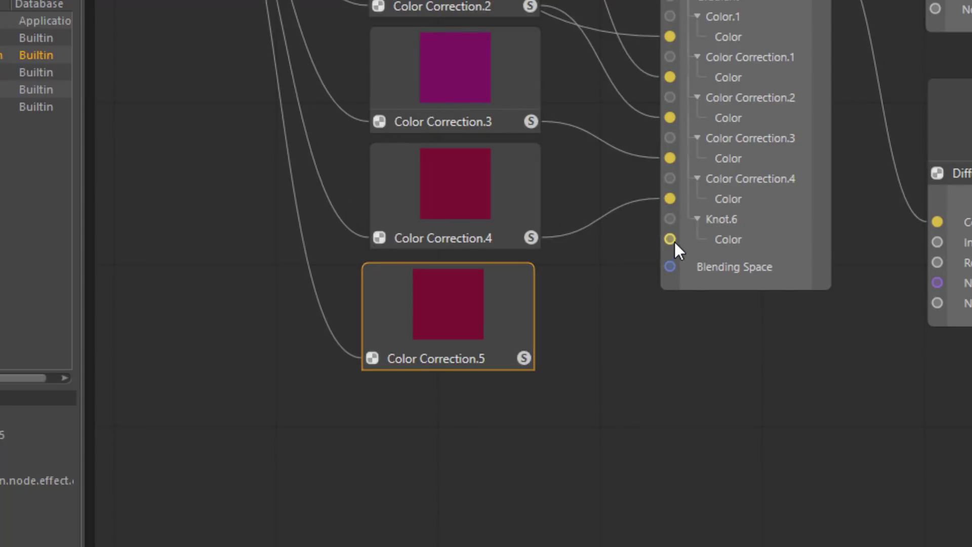
left_click_drag(670, 240, 475, 316)
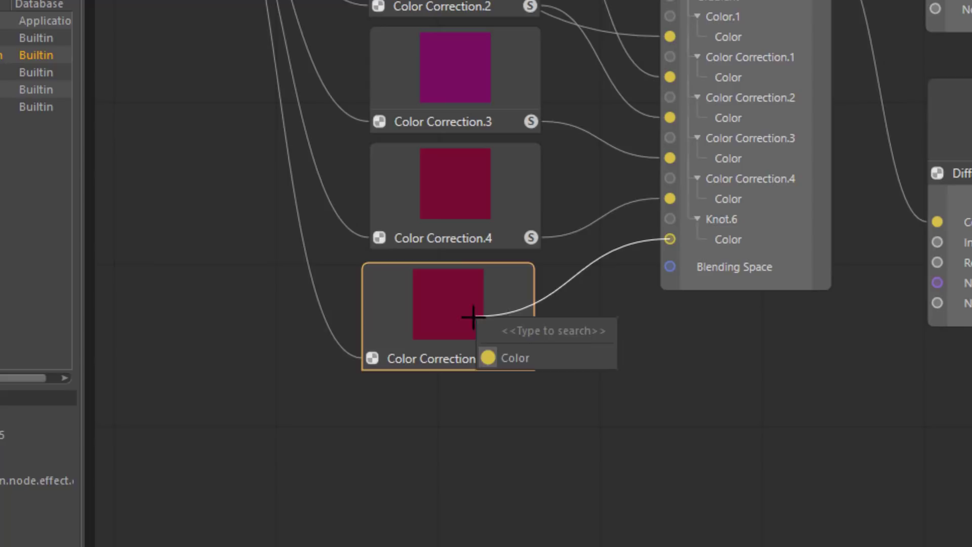
left_click(530, 357)
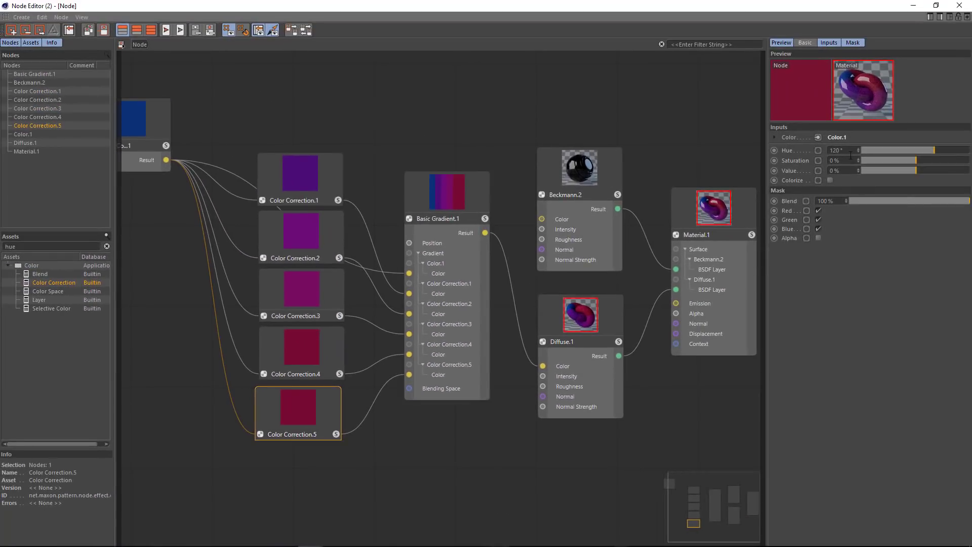
Set the Hue of Color Correction.5 to 150°
double_click(843, 150)
type("150")
key("Return")
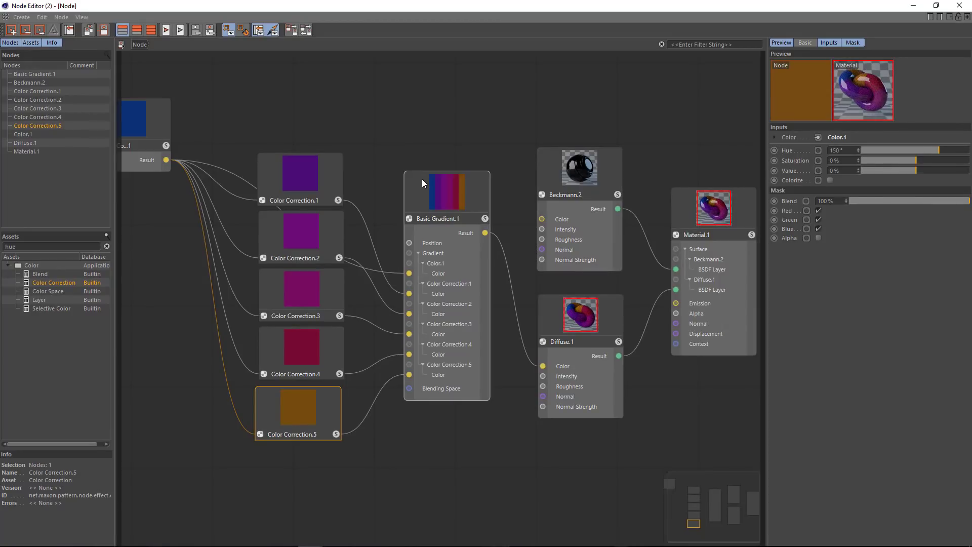
Change Color.1 to a bright green with H 109°, S 91% and V 89%
left_click(134, 123)
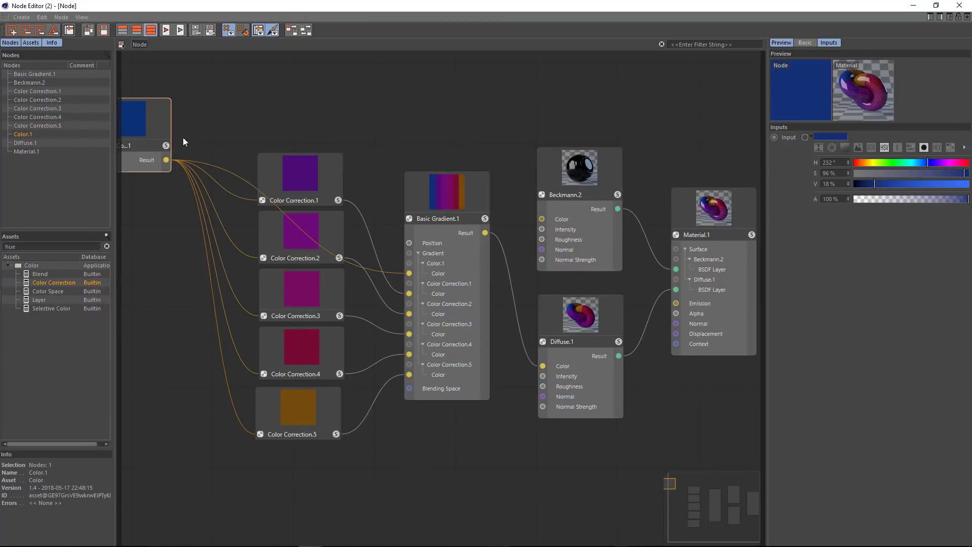
left_click_drag(919, 186, 956, 185)
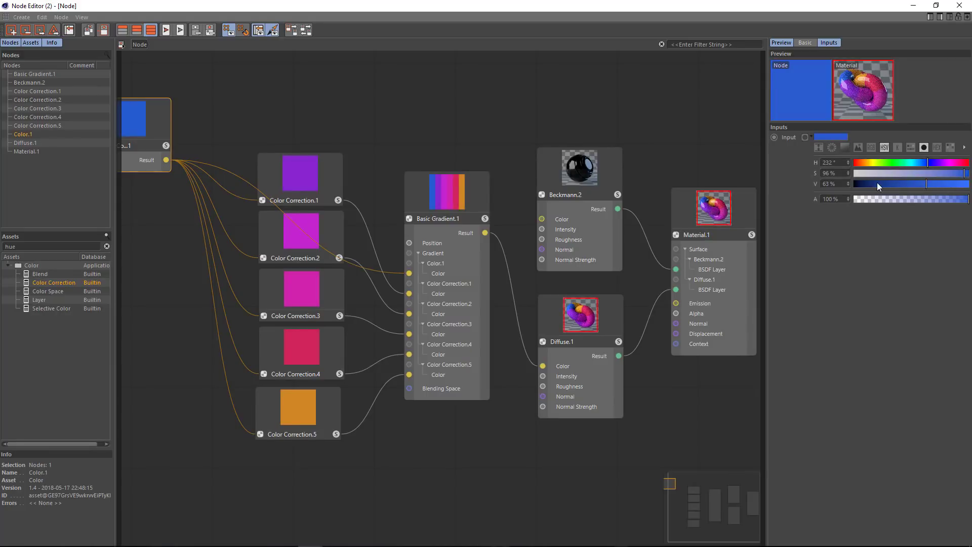
left_click(889, 162)
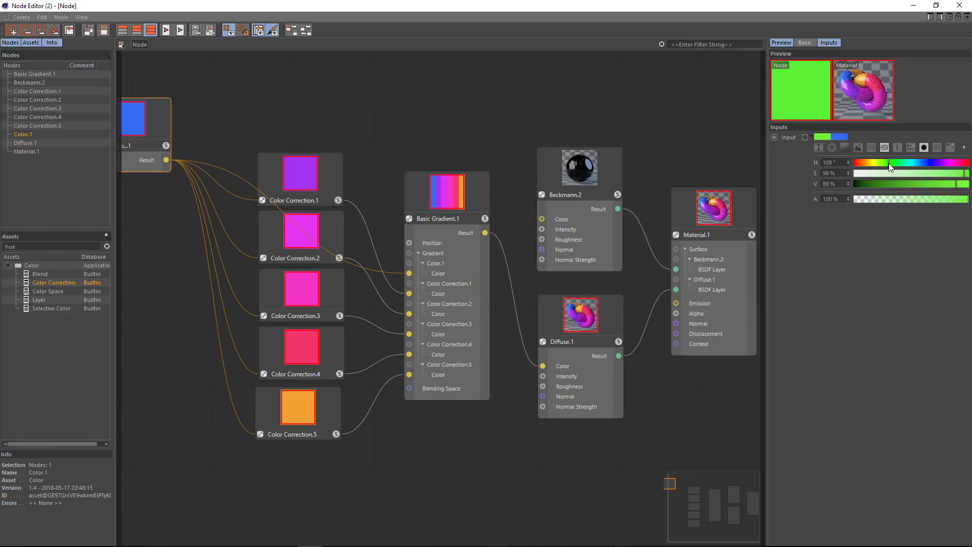
left_click_drag(963, 173, 958, 173)
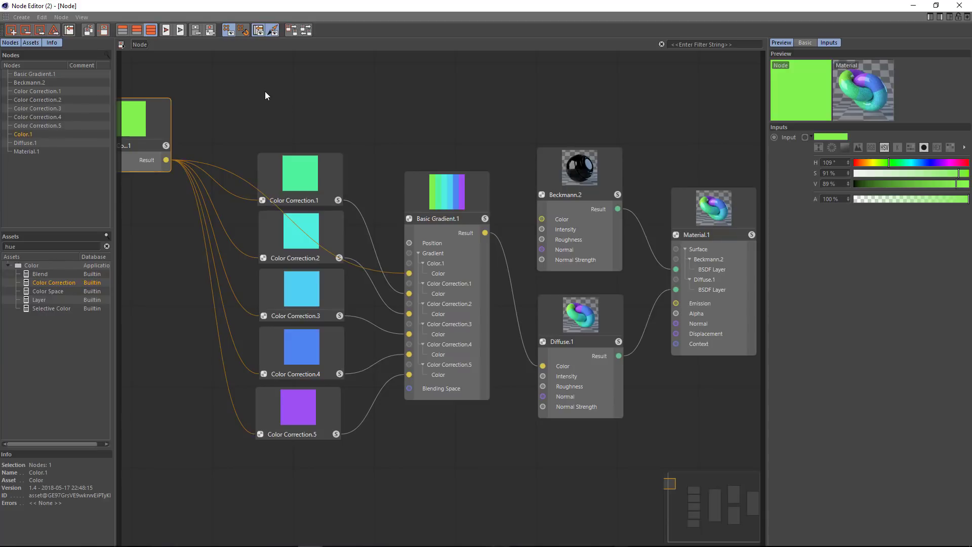
Group Basic Gradient.1 with the five Color Correction nodes and place the group closer to Color.1
left_click_drag(403, 246, 496, 452)
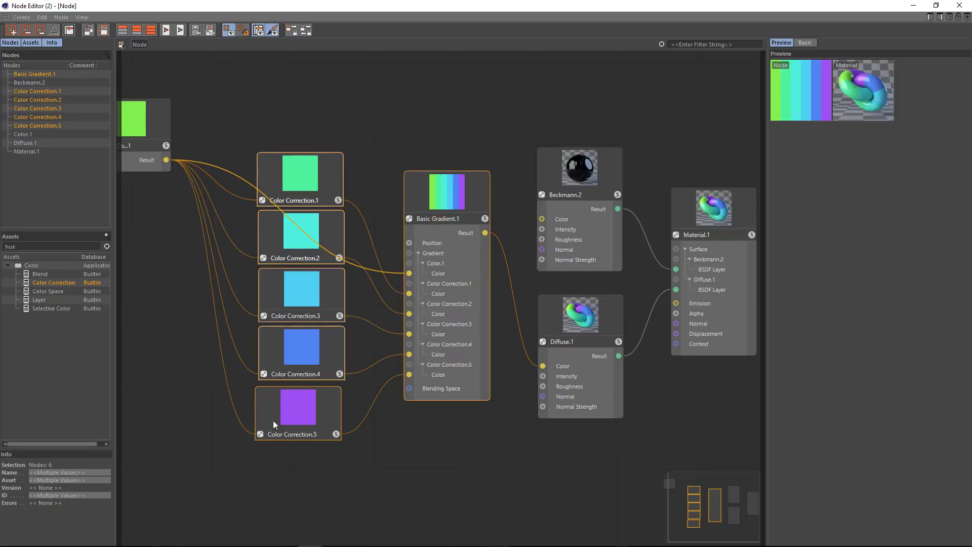
right_click(327, 155)
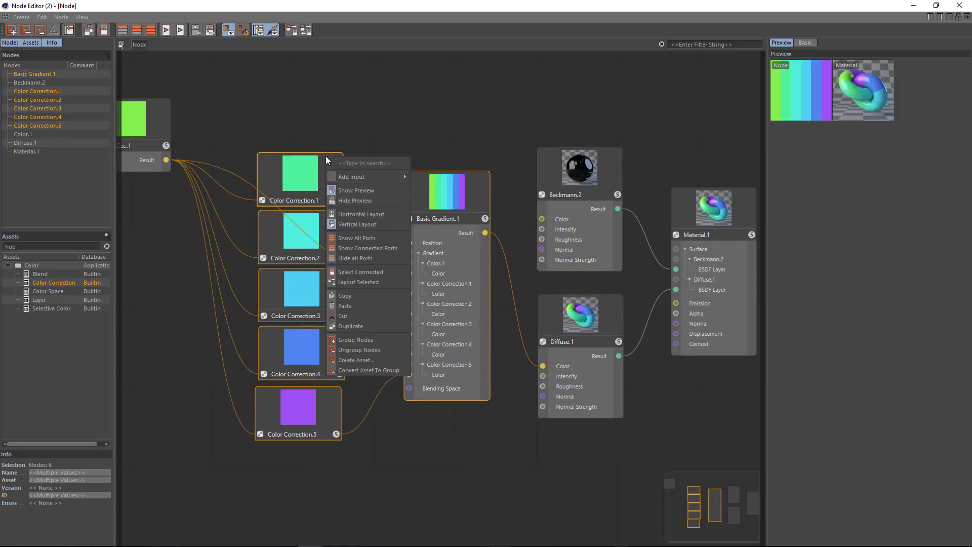
left_click(356, 338)
left_click_drag(433, 284, 339, 173)
Rename the group as Color Harmony and move Color.1 directly beside it
left_click(805, 43)
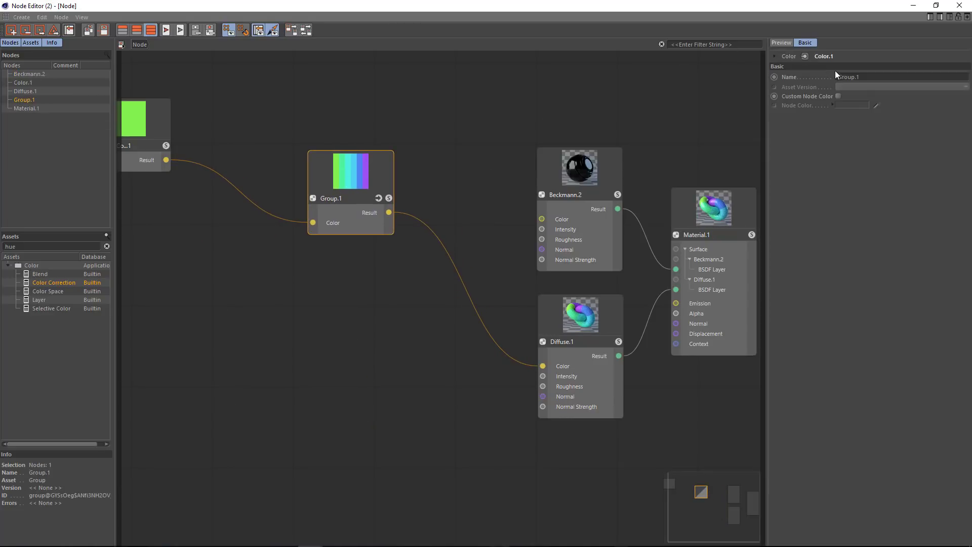
left_click(839, 76)
type("Color Harmony")
key("Return")
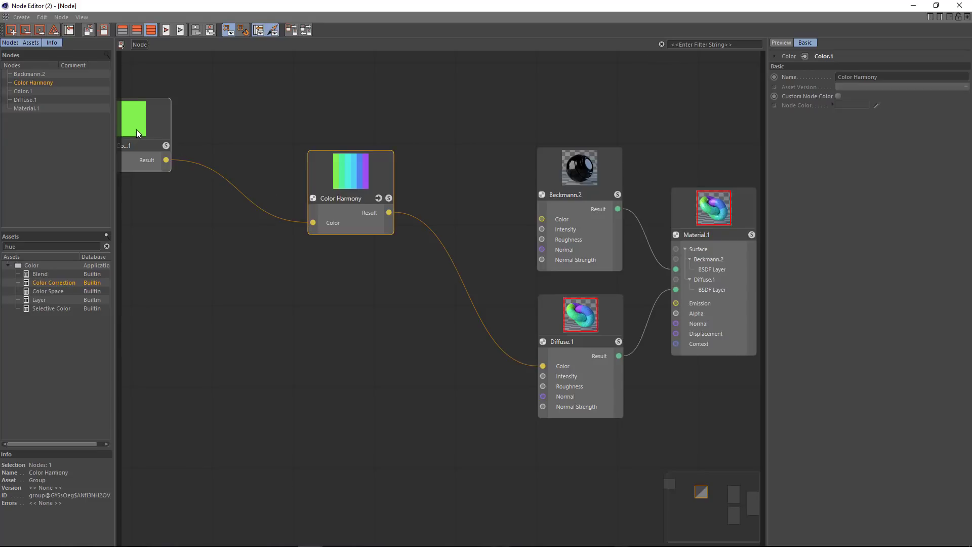
left_click_drag(136, 129, 218, 188)
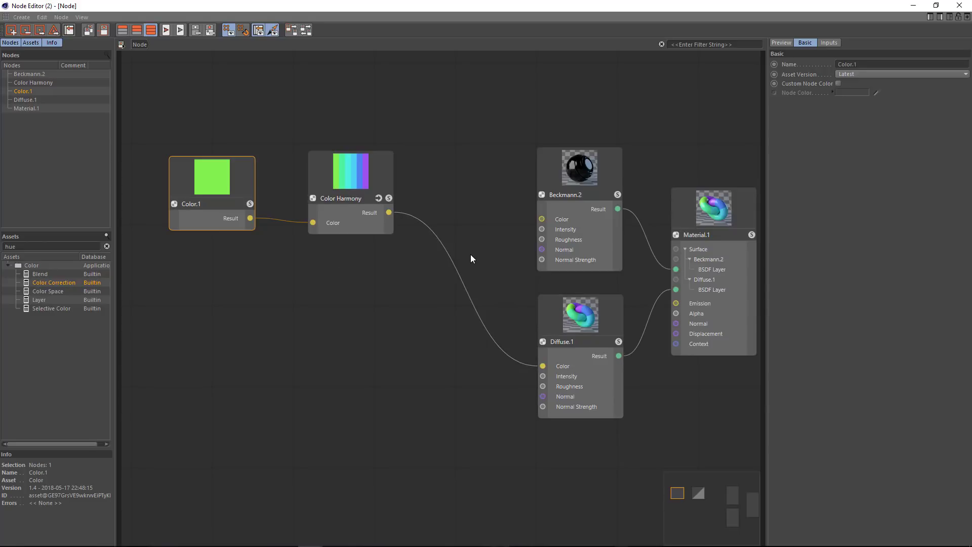
Show the Preview, Inputs and Context sections together in the attributes of Diffuse.1
left_click(548, 321)
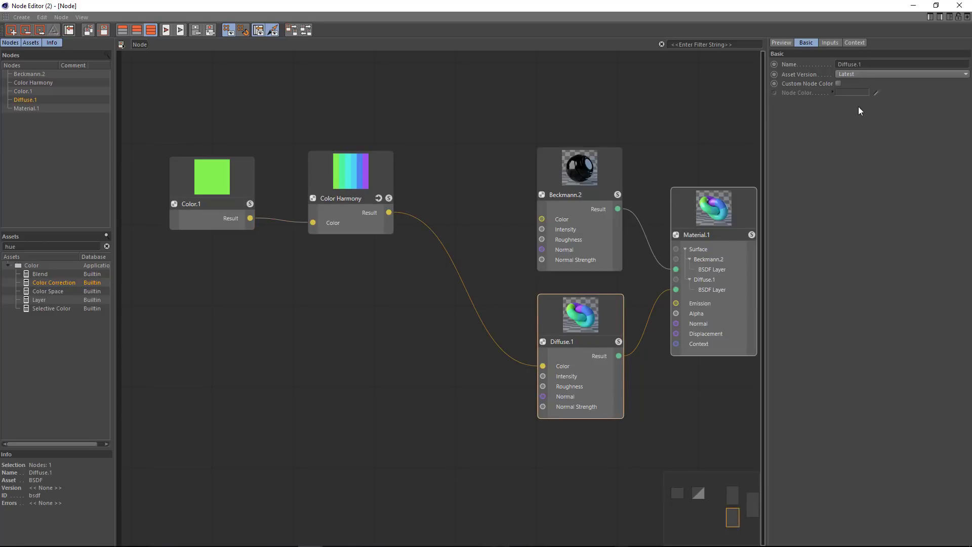
left_click(826, 44)
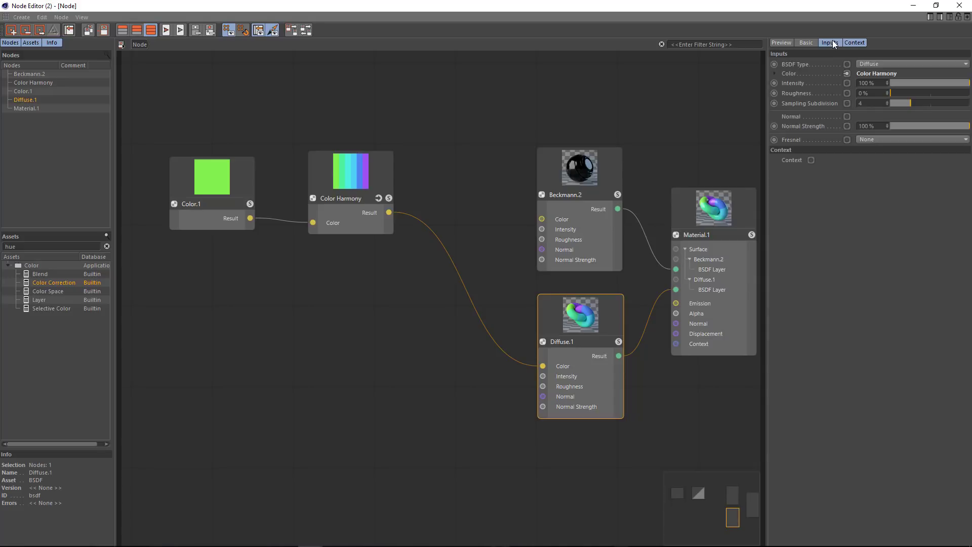
left_click(791, 41)
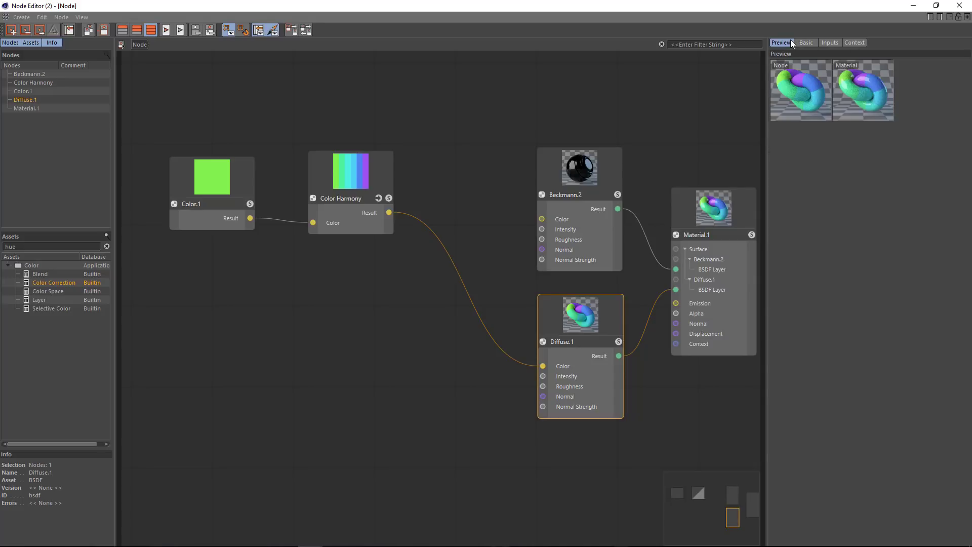
left_click(829, 42, "shift")
left_click(852, 41, "shift")
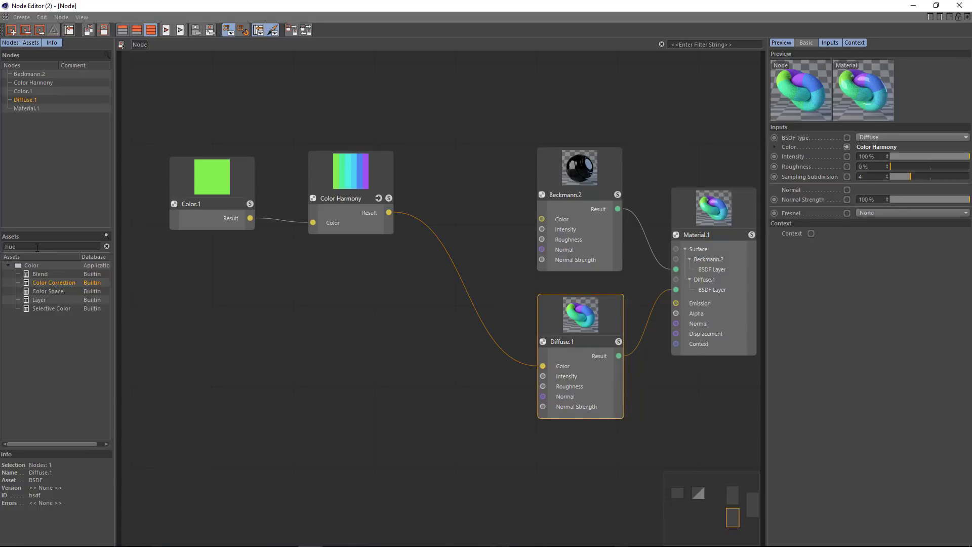
Add a Grid node to the graph and place it below the Color Harmony group
left_click(243, 301)
double_click(254, 301)
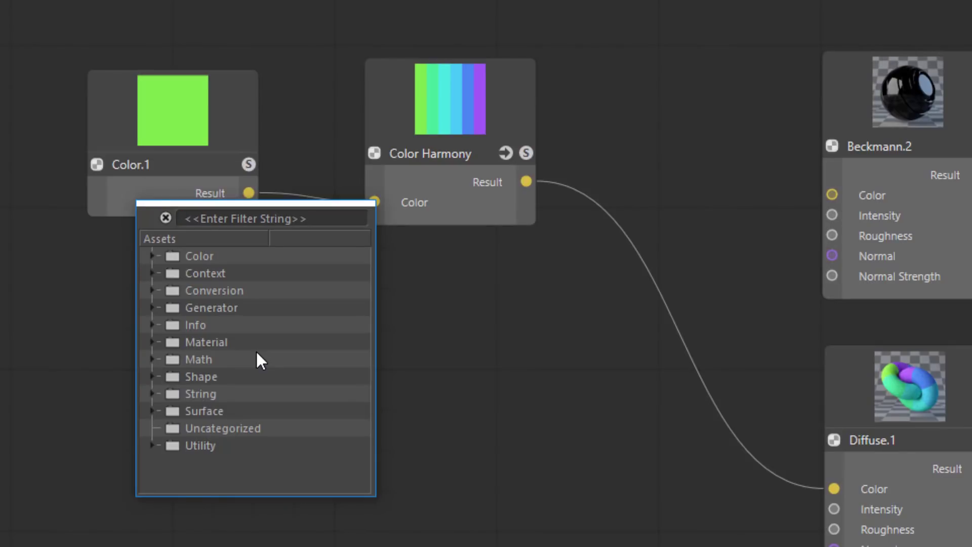
type("gr")
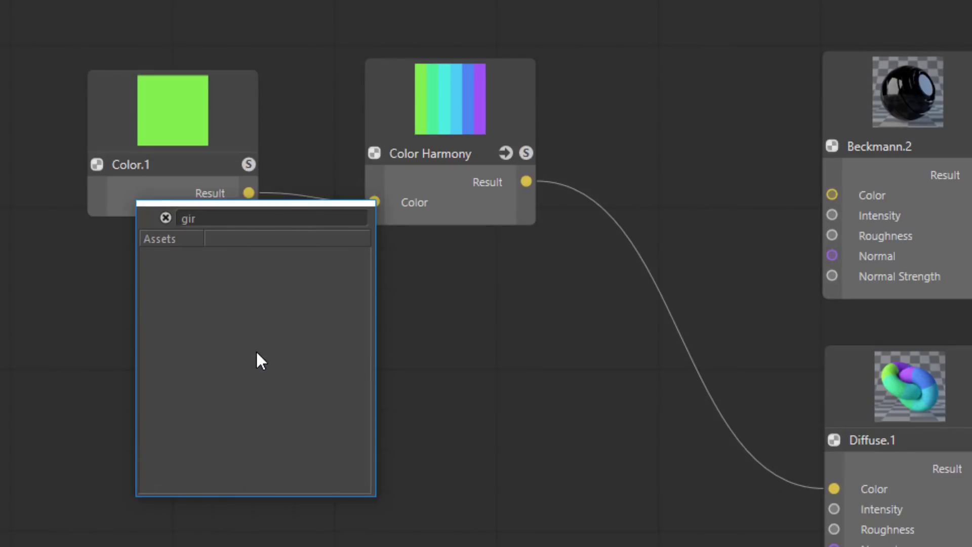
type("id")
key("Return")
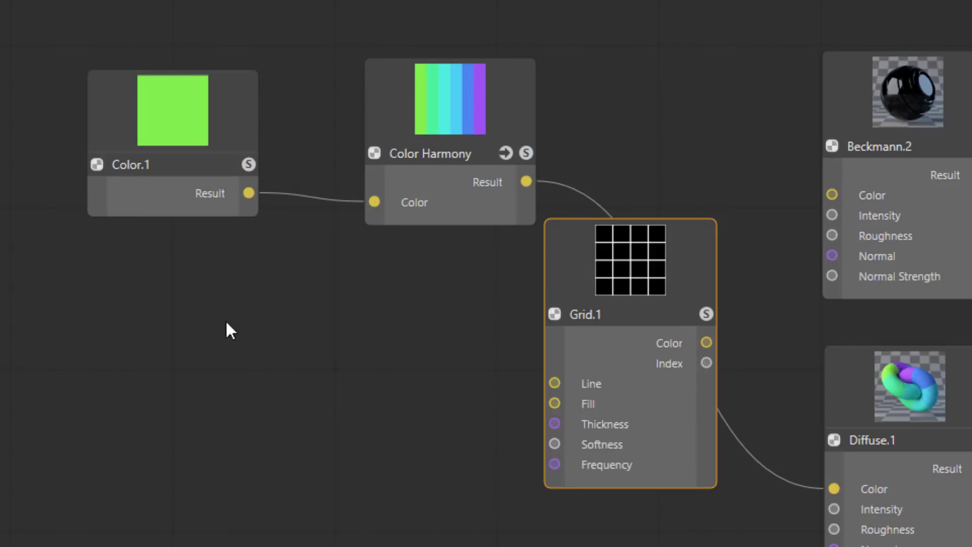
left_click_drag(679, 276, 686, 370)
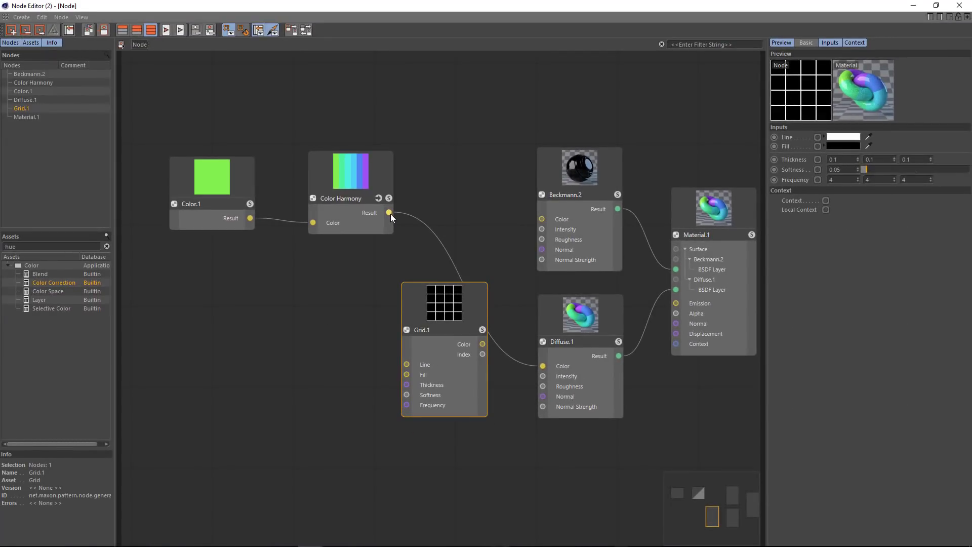
left_click_drag(430, 299, 326, 289)
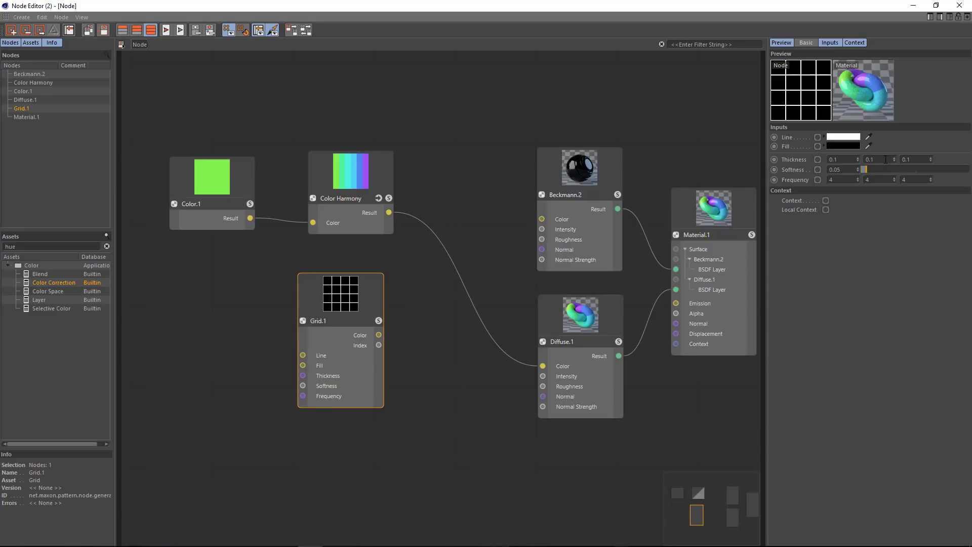
Set Grid.1's second and third Thickness values to 0 and its first Frequency value to 6
type("0")
key("Tab")
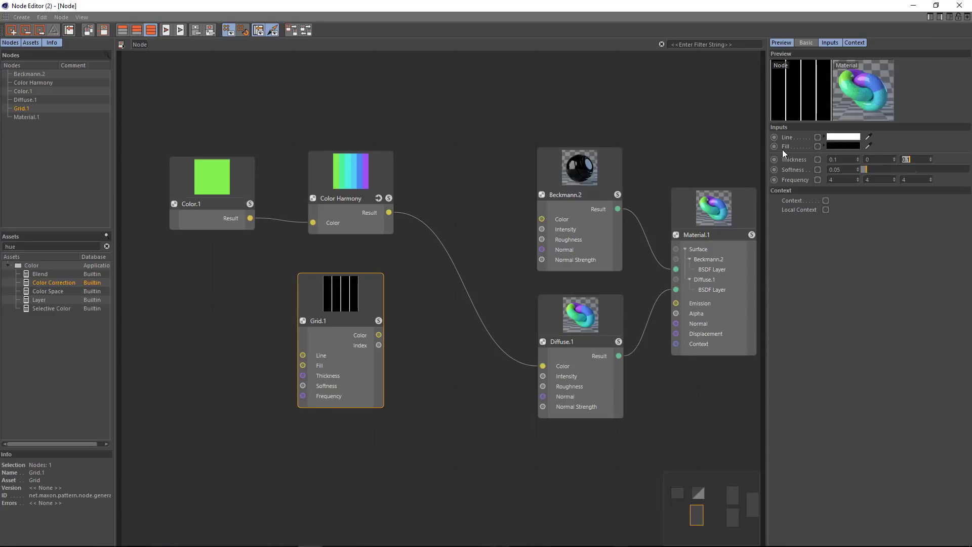
type("0")
left_click_drag(857, 178, 857, 176)
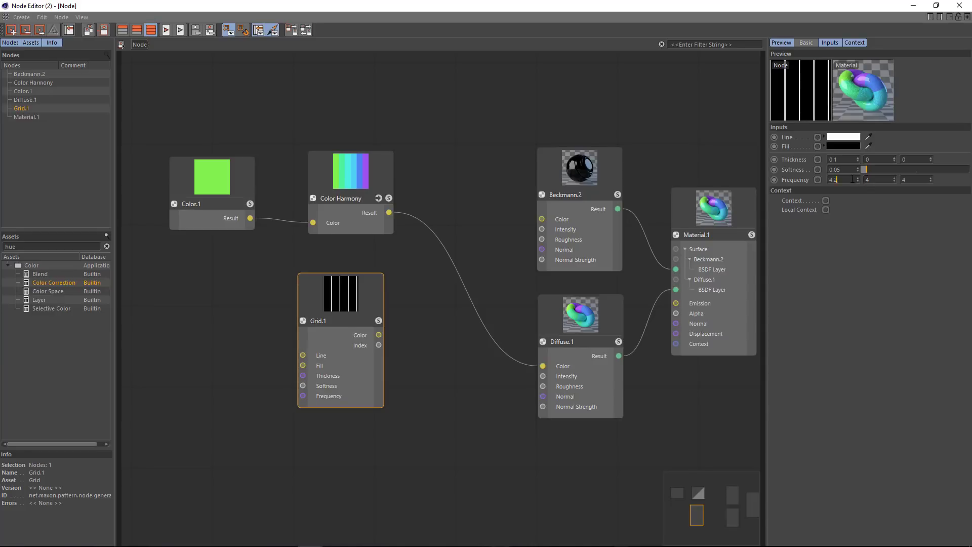
type("6")
key("Return")
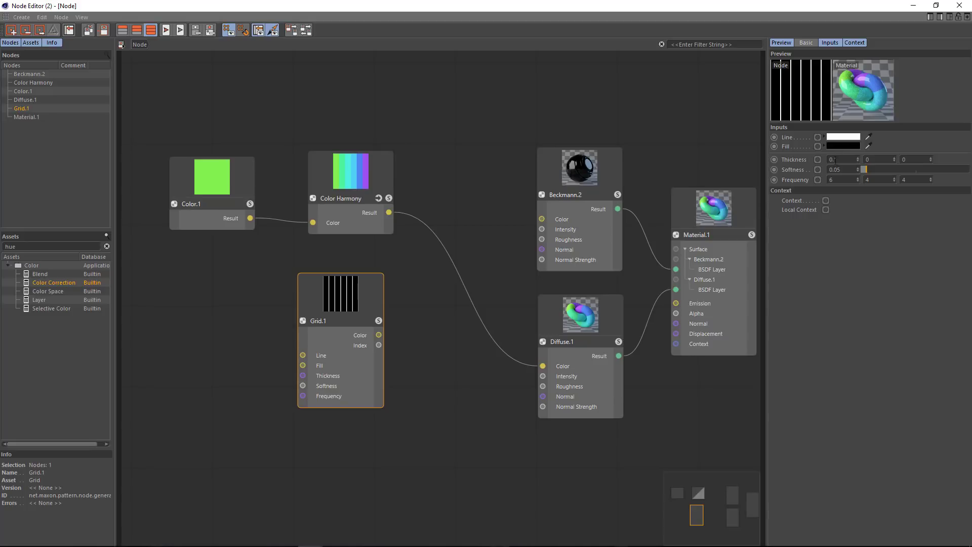
left_click_drag(878, 172, 849, 168)
left_click_drag(334, 305, 342, 302)
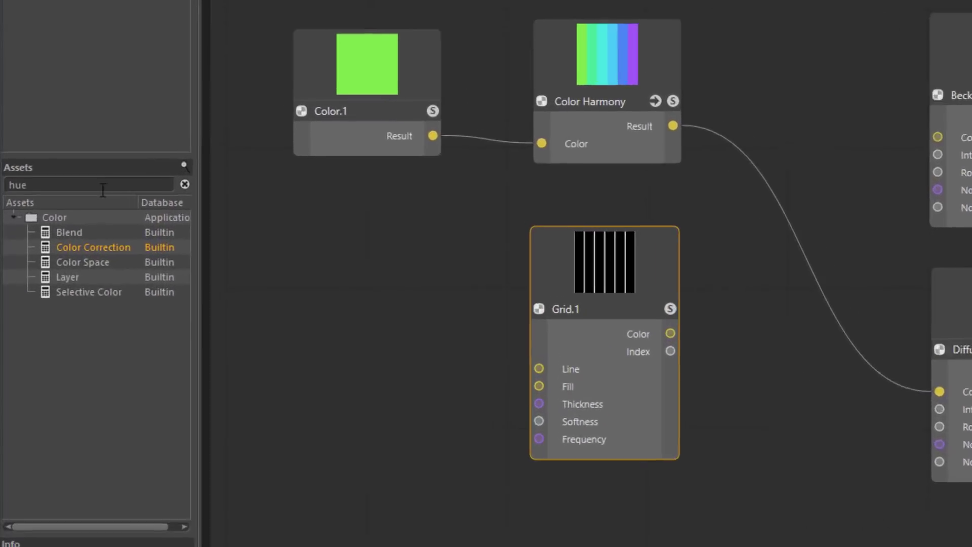
Find the Blend asset with the filter "add" and place an Add Blend node between Grid.1 and Diffuse.1
double_click(4, 246)
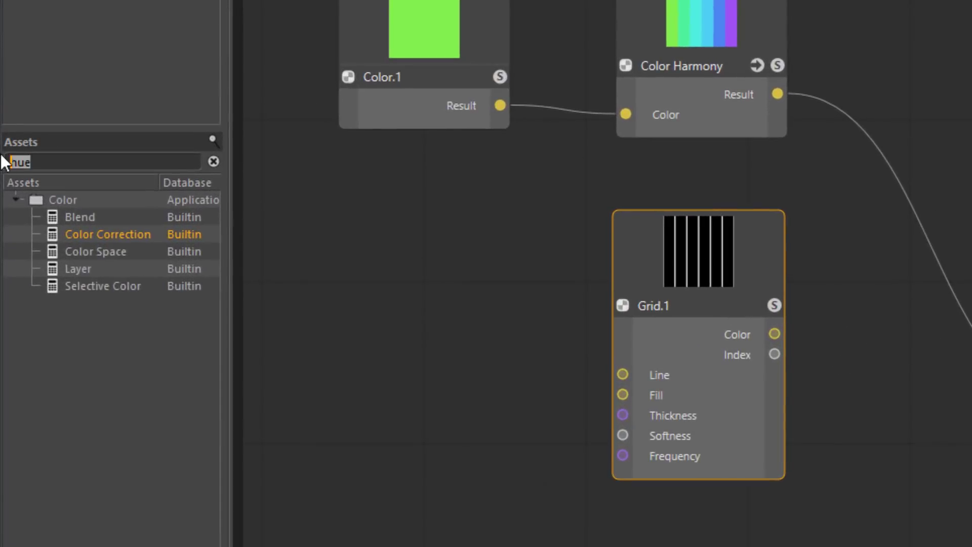
type("add")
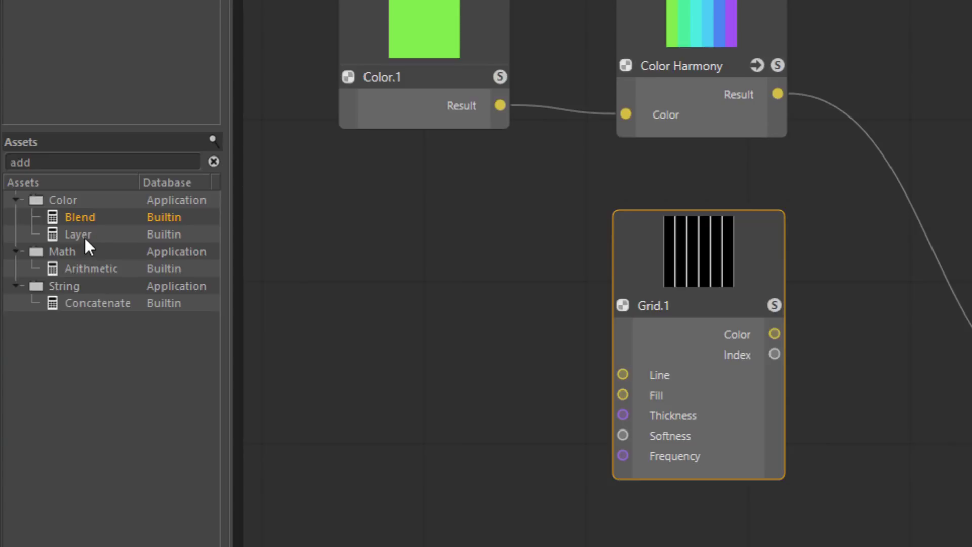
left_click_drag(82, 219, 879, 276)
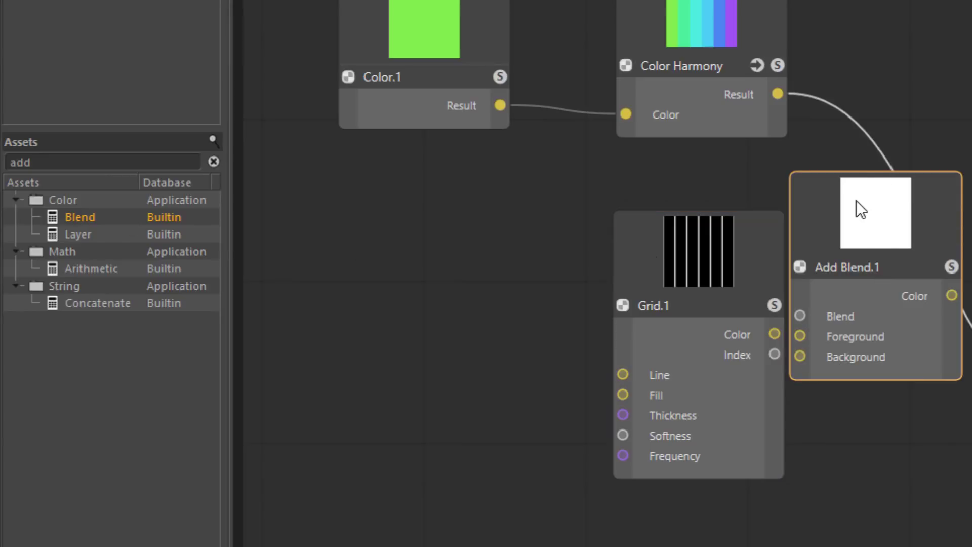
left_click_drag(860, 209, 913, 190)
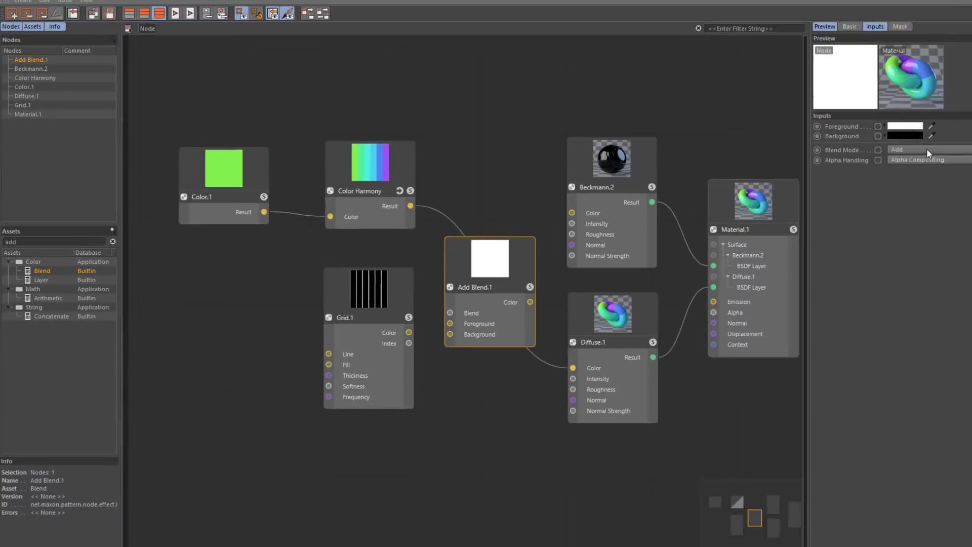
left_click(903, 159)
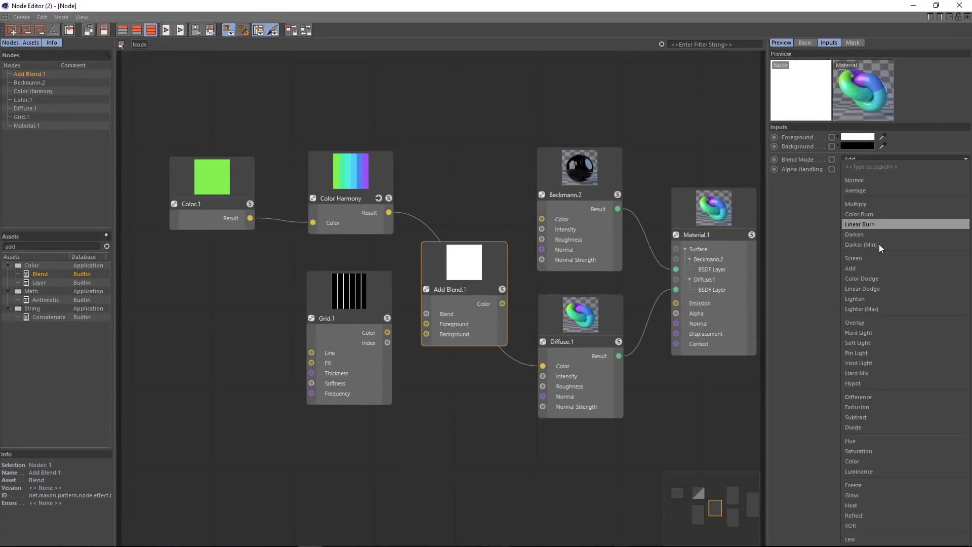
left_click(358, 361)
Place a Screen Blend node below Add Blend.1 using the asset filter "screen", and delete that node
double_click(2, 247)
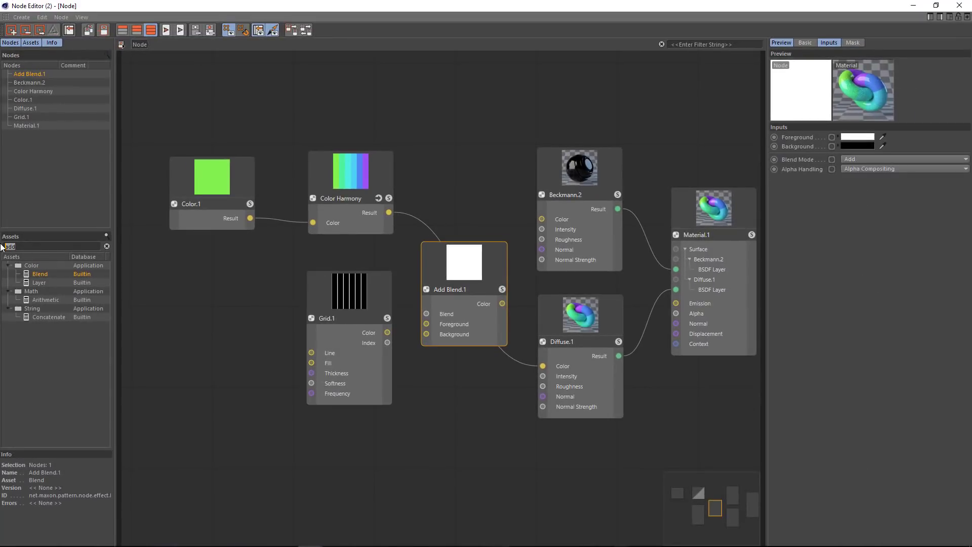
type("screen")
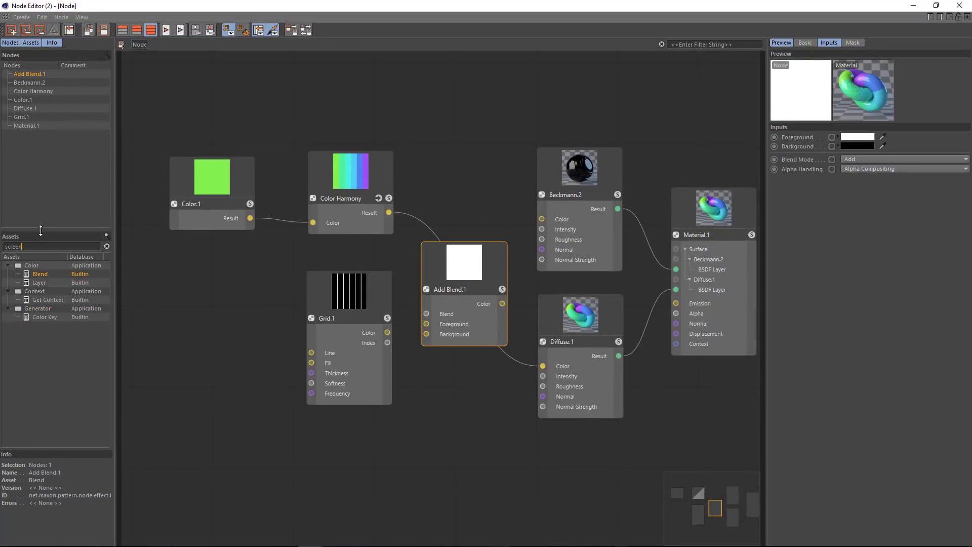
left_click_drag(36, 275, 461, 414)
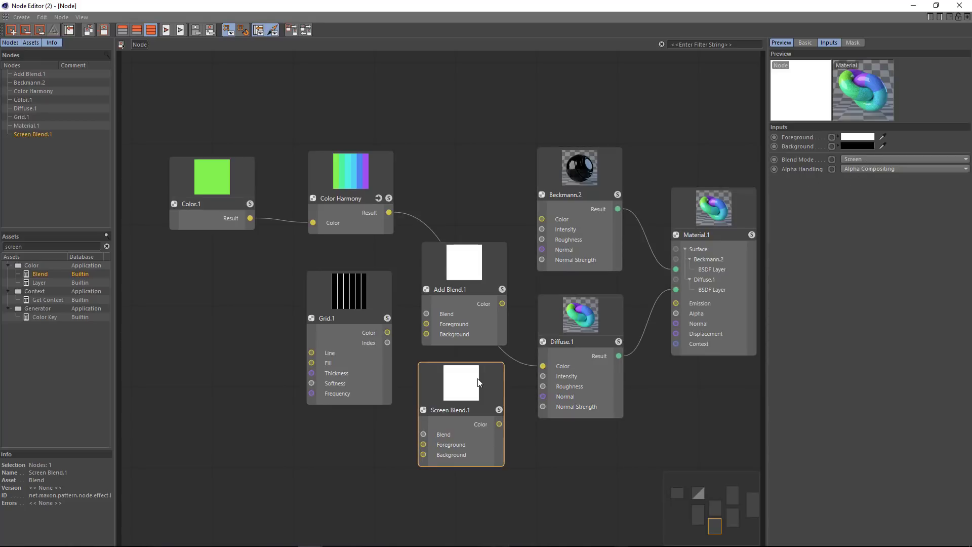
key("Delete")
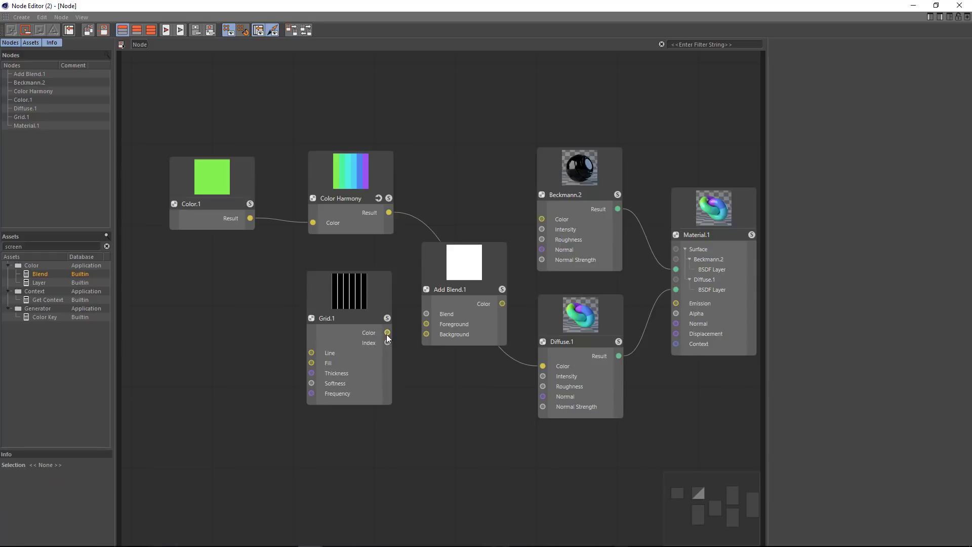
Connect Grid.1's Color to Add Blend.1's Foreground and Color Harmony's Result to its Background, and move Grid.1 above the blend node
left_click_drag(388, 333, 428, 324)
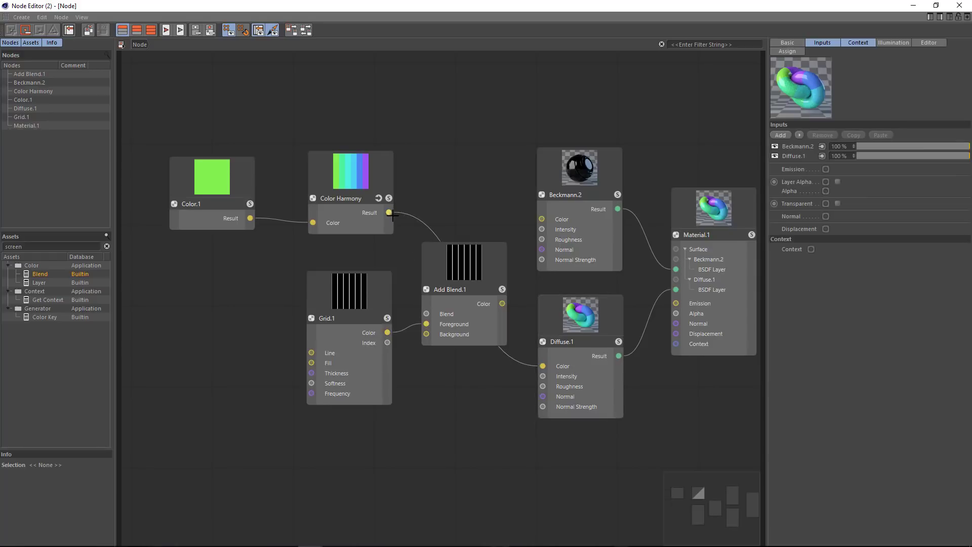
left_click_drag(389, 212, 427, 335)
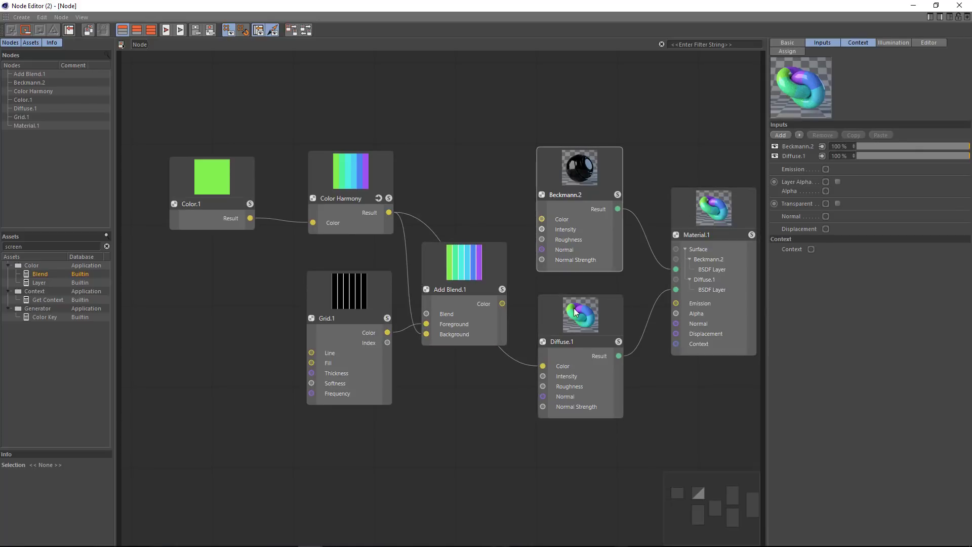
left_click_drag(389, 308, 448, 102)
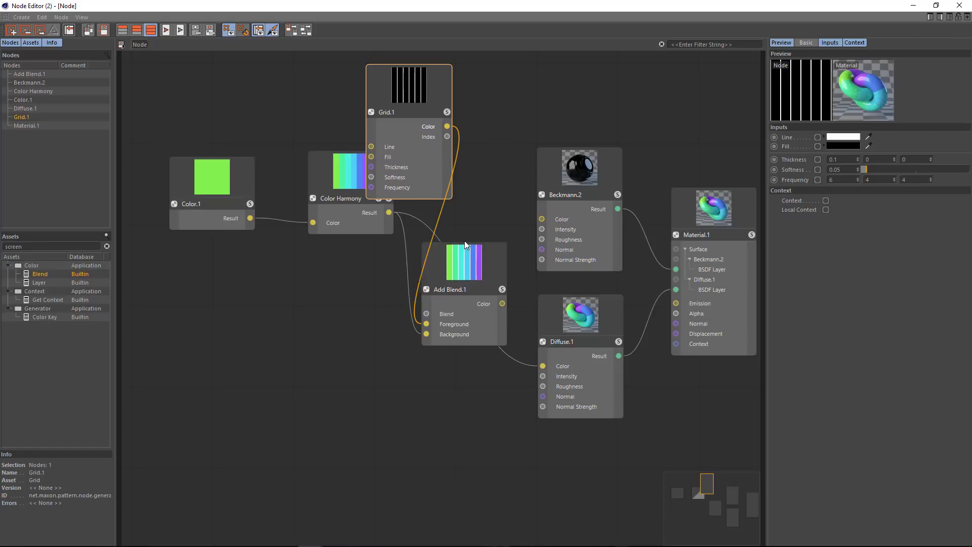
Connect Add Blend.1's Color to Diffuse.1's Color, and arrange Grid.1, Add Blend.1, Beckmann.2 and Diffuse.1 so their wires no longer tangle
left_click_drag(521, 328, 542, 366)
left_click_drag(451, 263, 450, 318)
left_click_drag(394, 101, 340, 52)
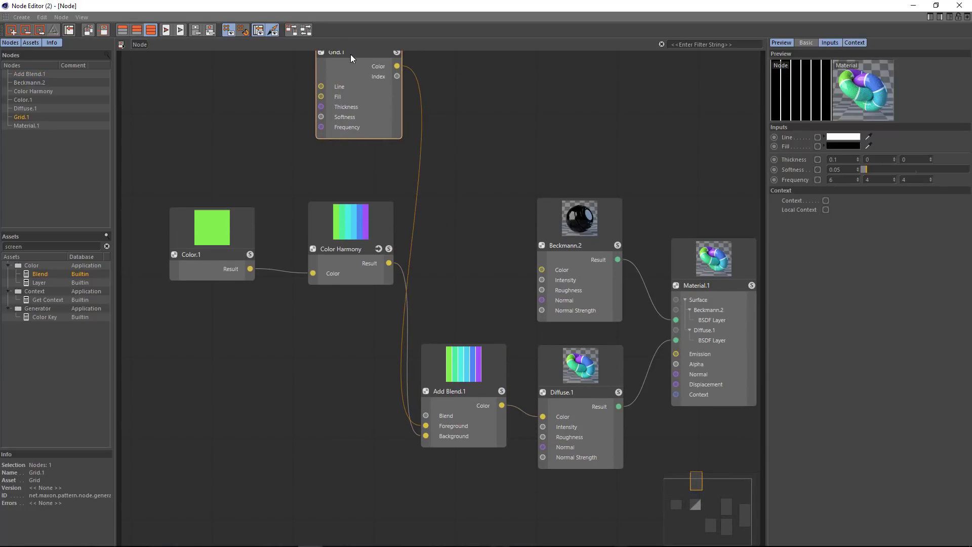
left_click_drag(345, 96, 349, 121)
left_click_drag(487, 436, 484, 258)
left_click_drag(583, 275, 578, 168)
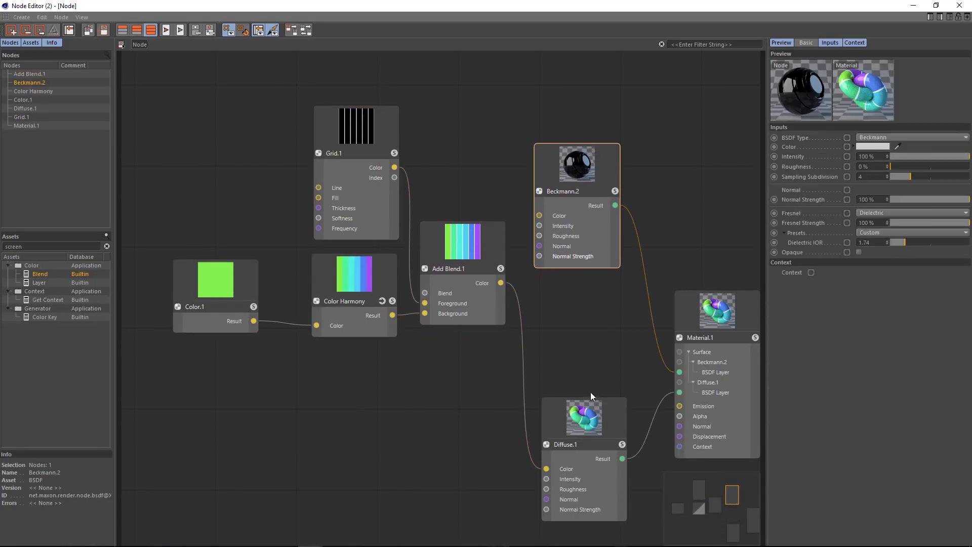
left_click_drag(589, 391, 583, 298)
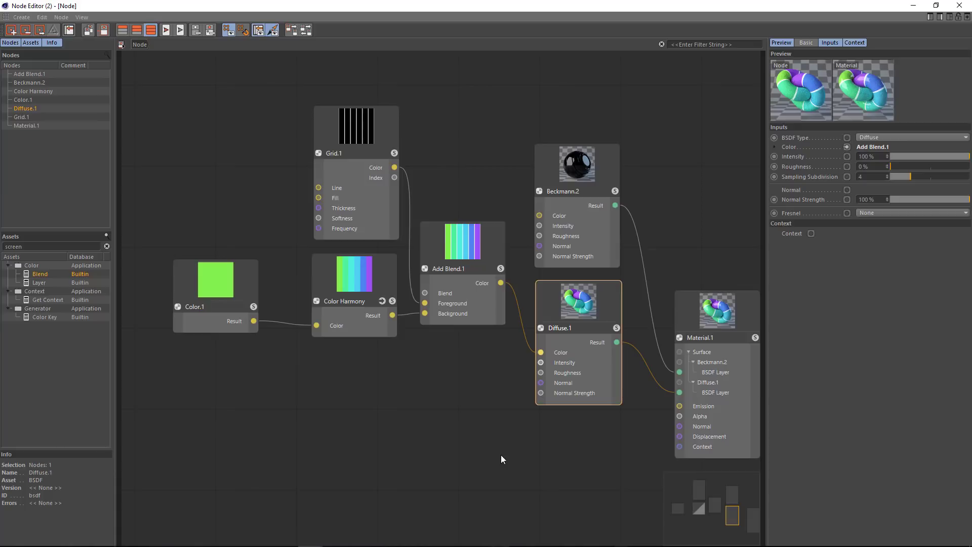
Connect Grid.1's Color to Material.1's Displacement, insert a Displacement Map surface converter on that wire, and place it below Diffuse.1 and Add Blend.1
left_click_drag(394, 167, 706, 437)
middle_click_drag(520, 487, 521, 467)
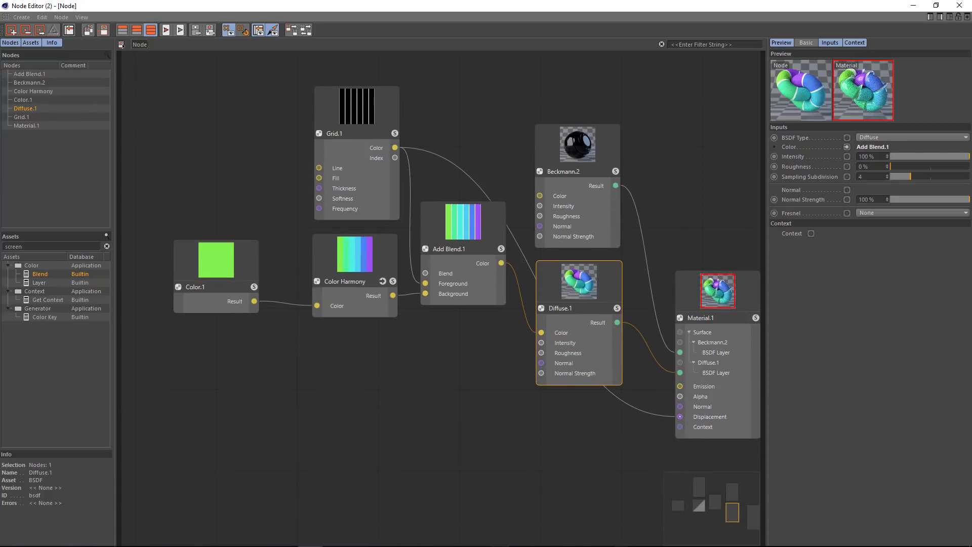
middle_click_drag(521, 519, 521, 473)
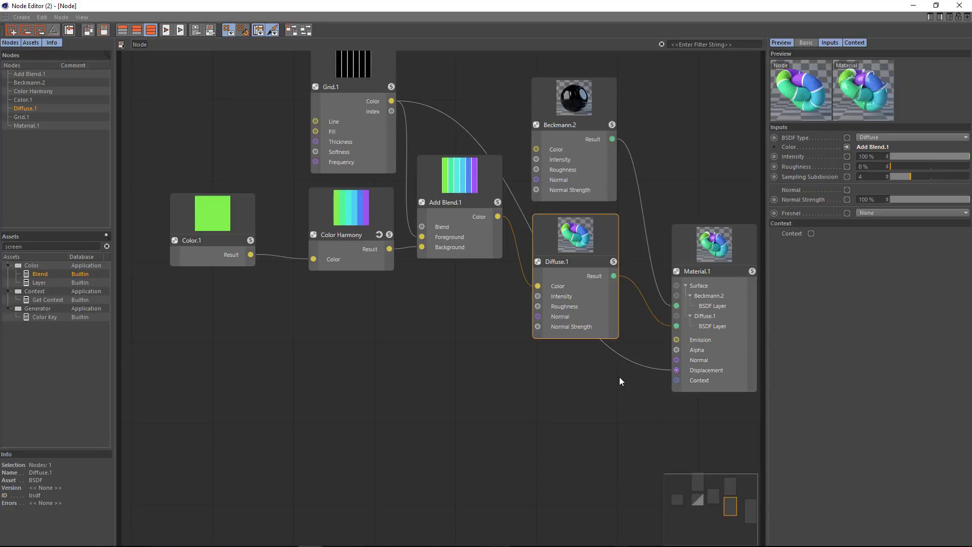
right_click(620, 354)
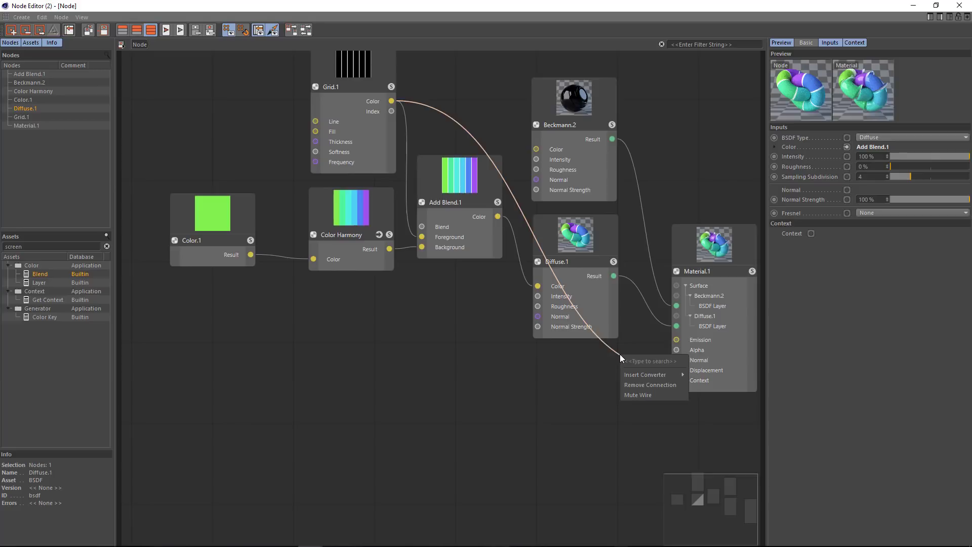
mouse_move(642, 375)
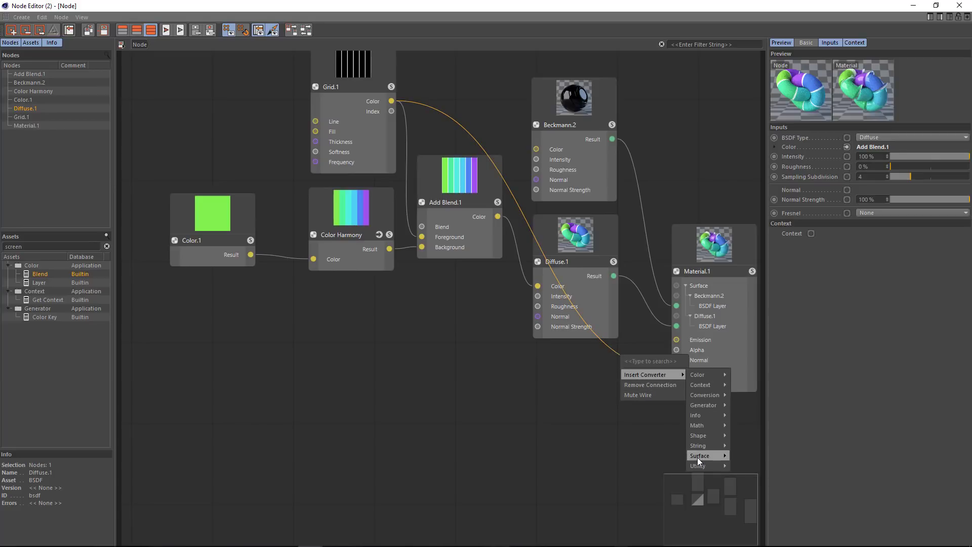
mouse_move(699, 455)
left_click(757, 458)
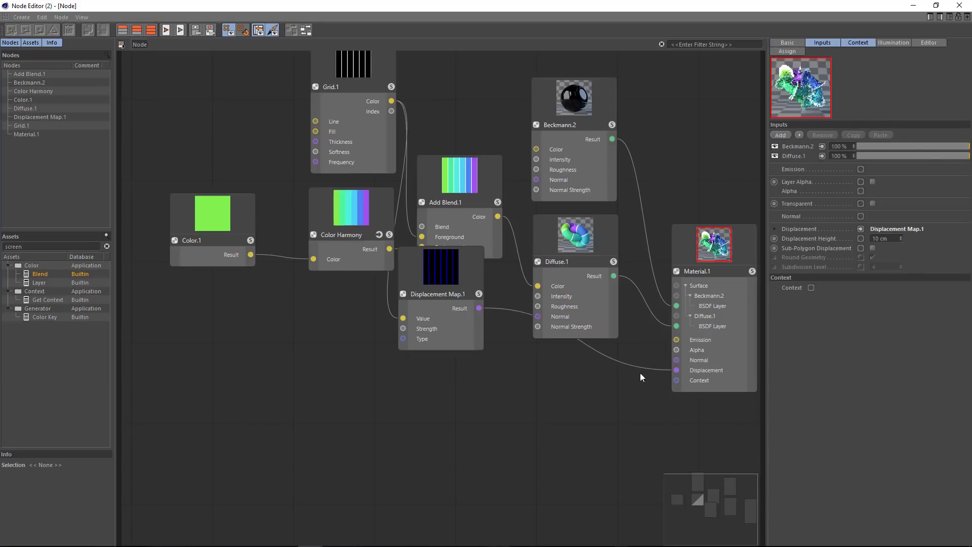
left_click_drag(451, 271, 490, 365)
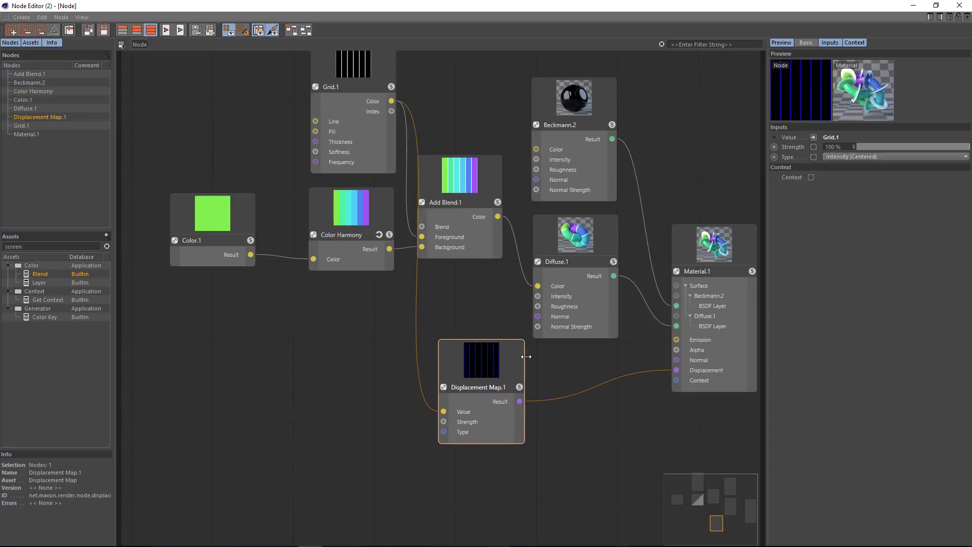
left_click_drag(511, 370, 517, 369)
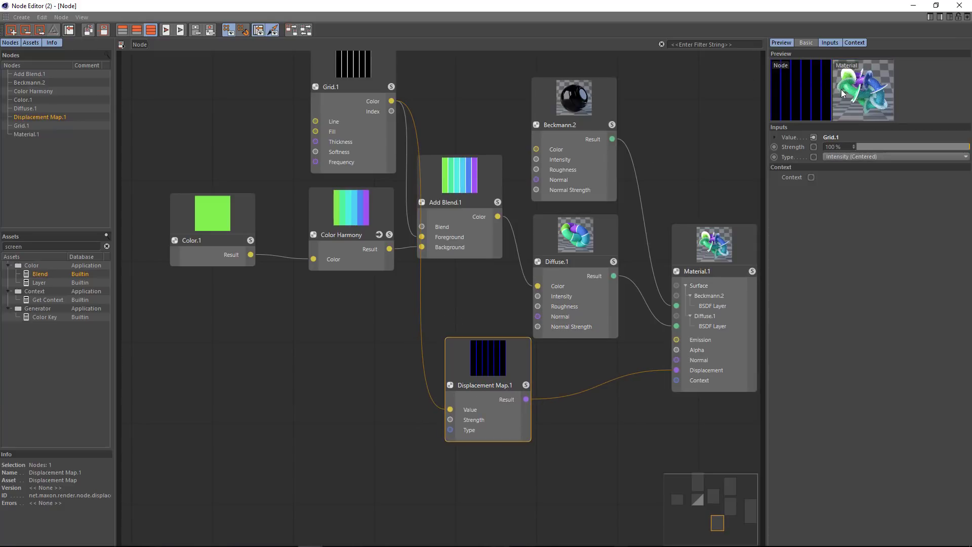
Set Material.1's Displacement Height to 0.25 cm
left_click(743, 236)
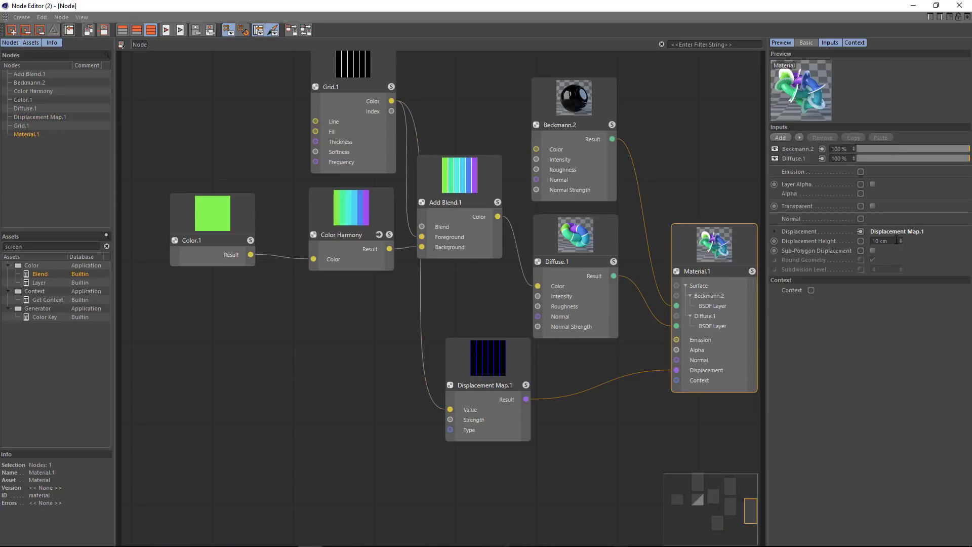
key("ctrl+a")
type("0.25")
key("Return")
Set Displacement Map.1's Strength to -30 % so the grid lines sink into the surface
left_click(498, 364)
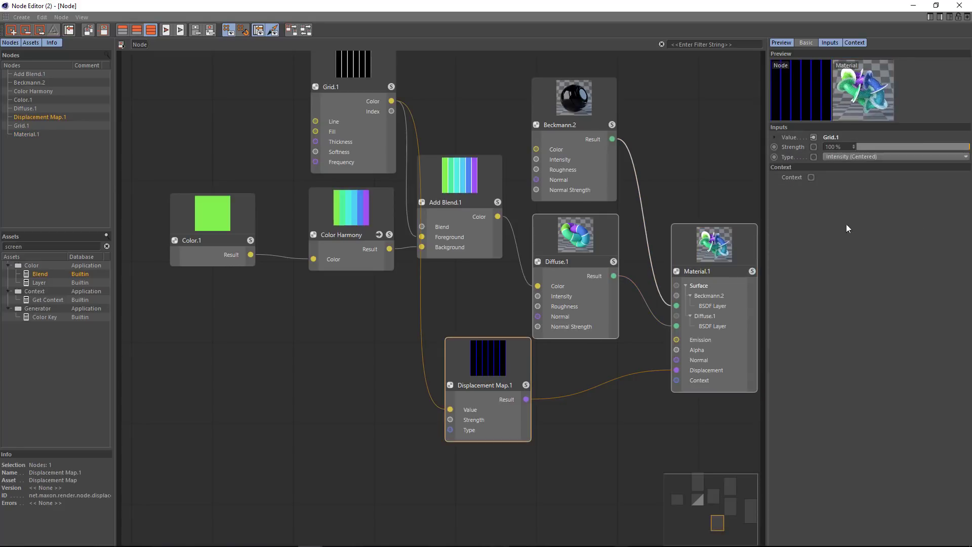
left_click(901, 146)
left_click_drag(901, 147, 897, 147)
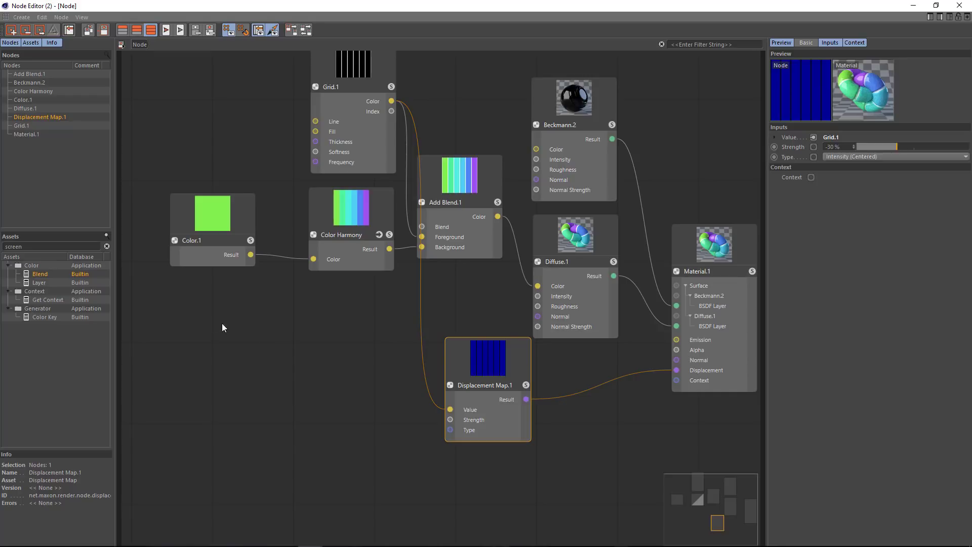
Find the Noise asset with the filter "nois" and place a Noise node below Color Harmony
double_click(3, 246)
type("nois")
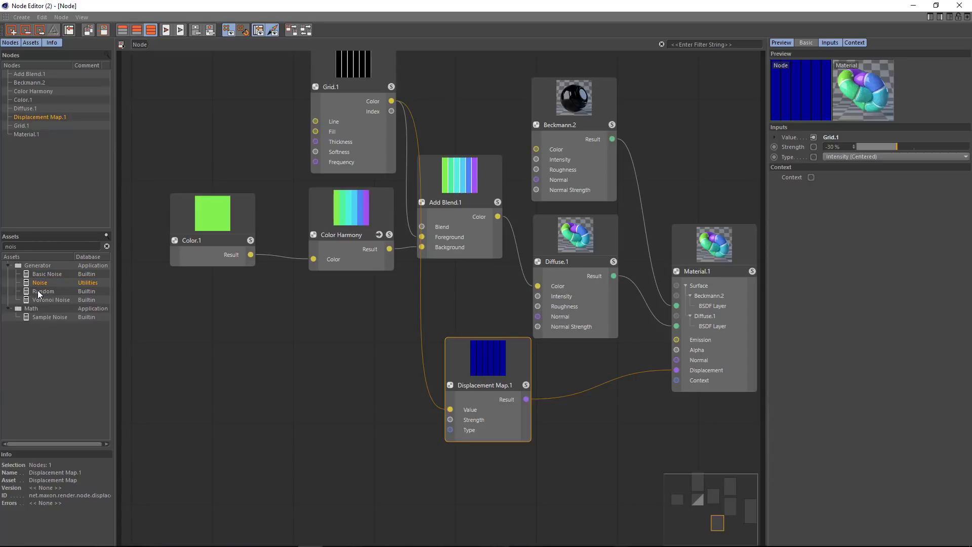
left_click_drag(38, 290, 390, 375)
left_click_drag(308, 334, 322, 345)
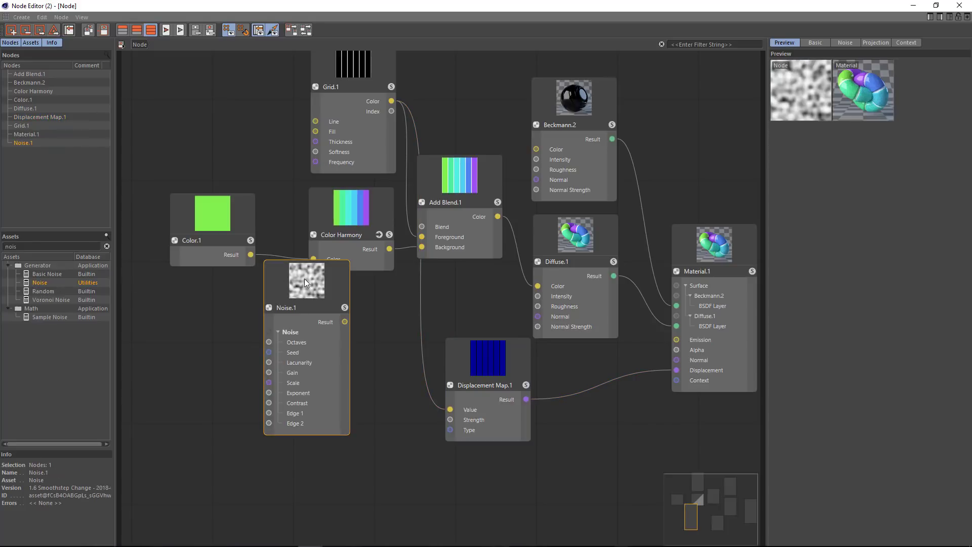
left_click_drag(336, 309, 353, 366)
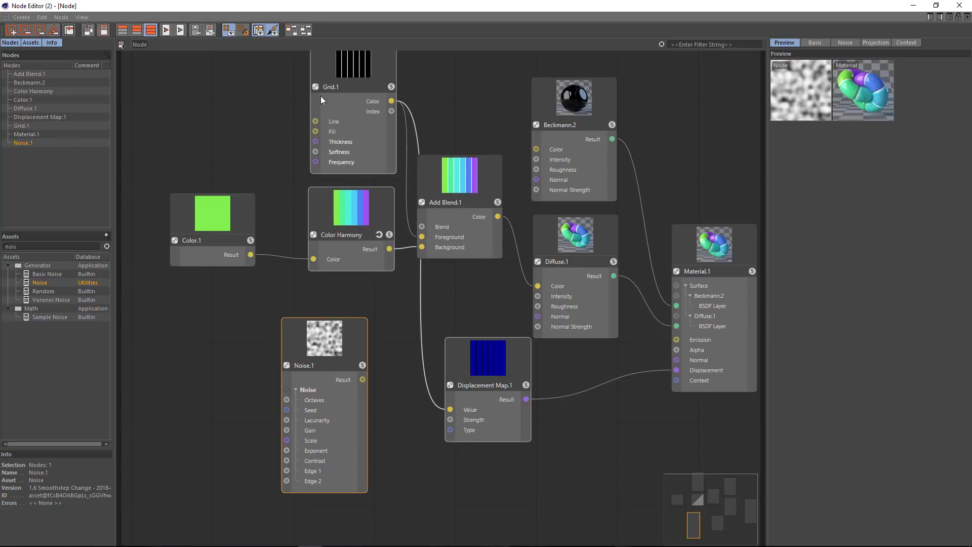
Move Grid.1 above Color.1, find the Layer asset with the filter "laye", and place a Layer node between Noise.1 and Displacement Map.1
left_click_drag(338, 64, 278, 136)
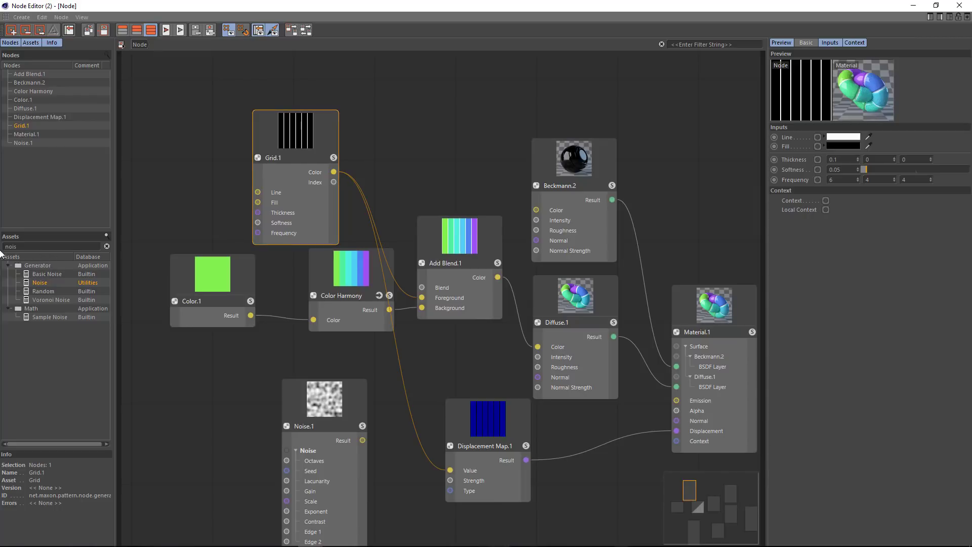
key("ctrl+a")
type("laye")
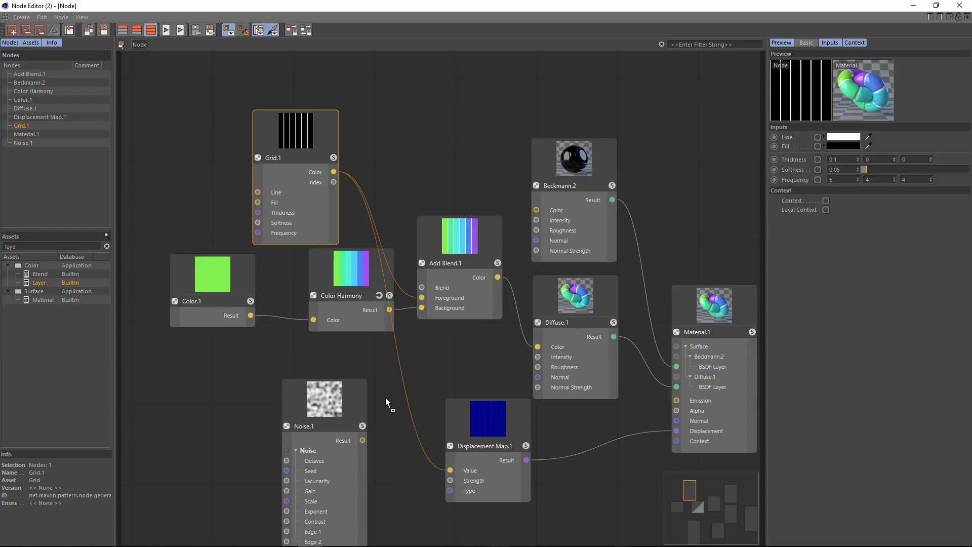
left_click_drag(387, 402, 388, 400)
left_click_drag(327, 390, 249, 398)
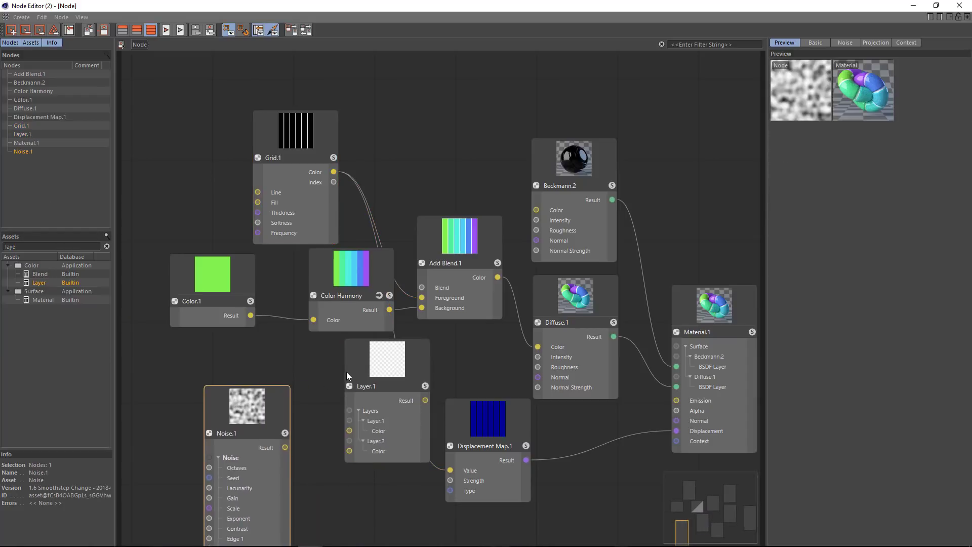
left_click_drag(347, 374, 351, 390)
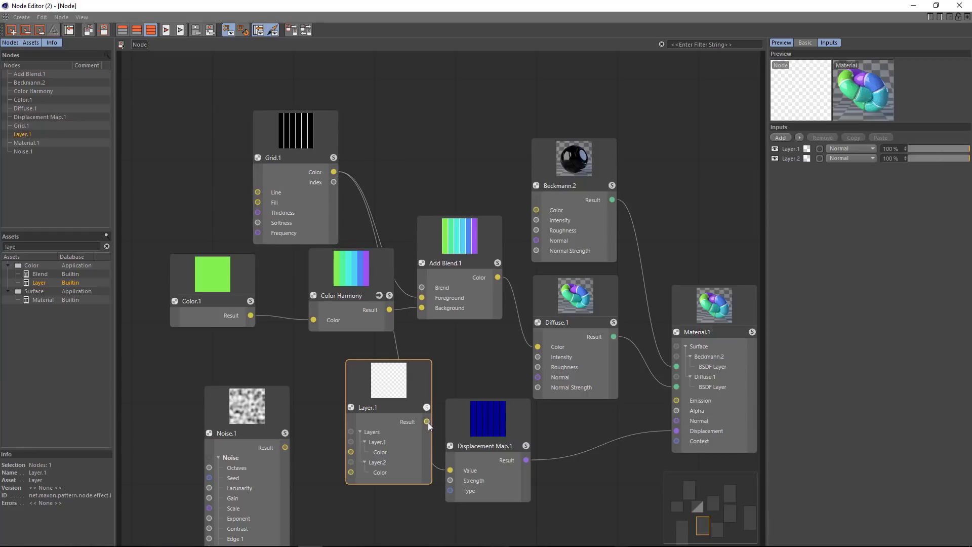
Connect Layer.1's Result to Displacement Map.1's Value, Grid.1's Color to the second layer's Color, and Noise.1's Result to the first layer's Color
left_click_drag(427, 423, 450, 470)
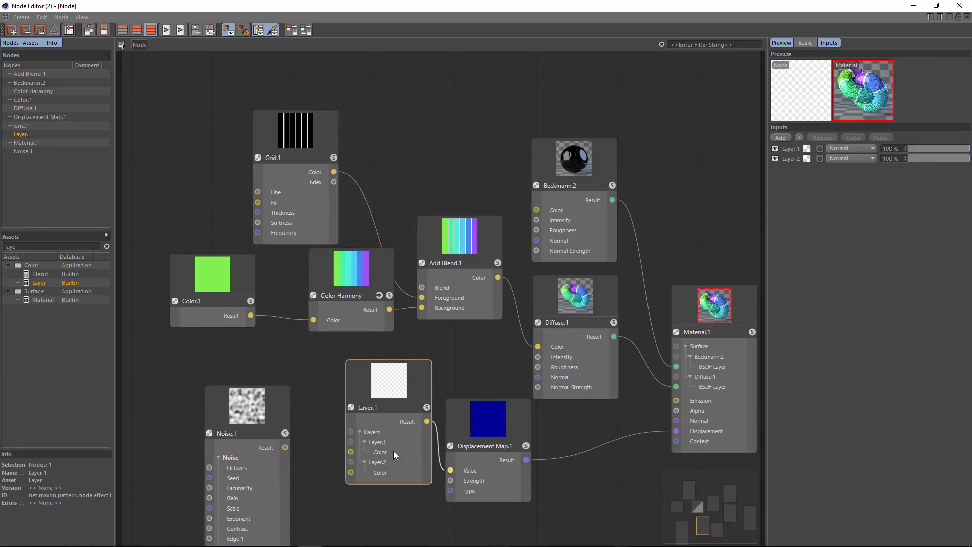
left_click_drag(351, 472, 334, 172)
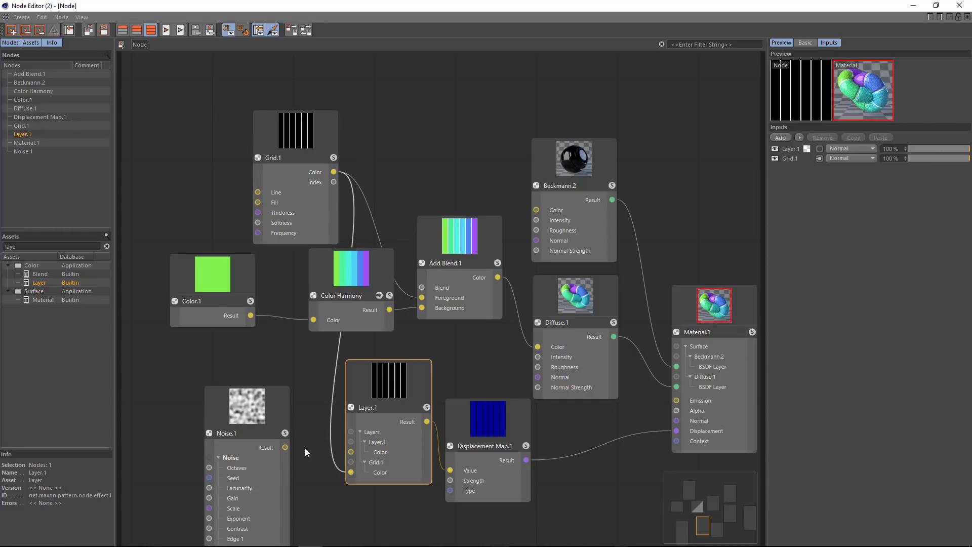
left_click_drag(286, 447, 350, 444)
Set the blend mode of the Noise.1 layer in Layer.1 to Add
left_click(281, 400)
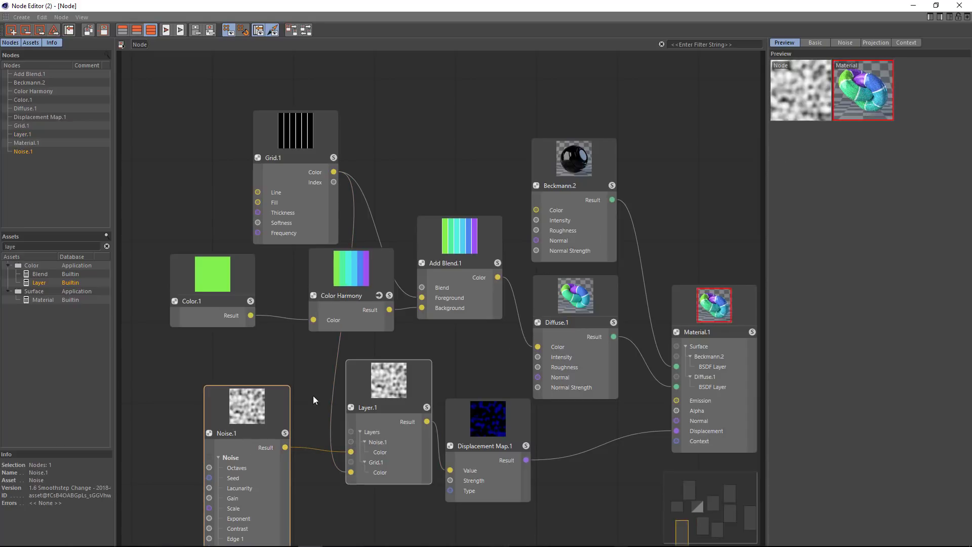
left_click(381, 388)
left_click(841, 148)
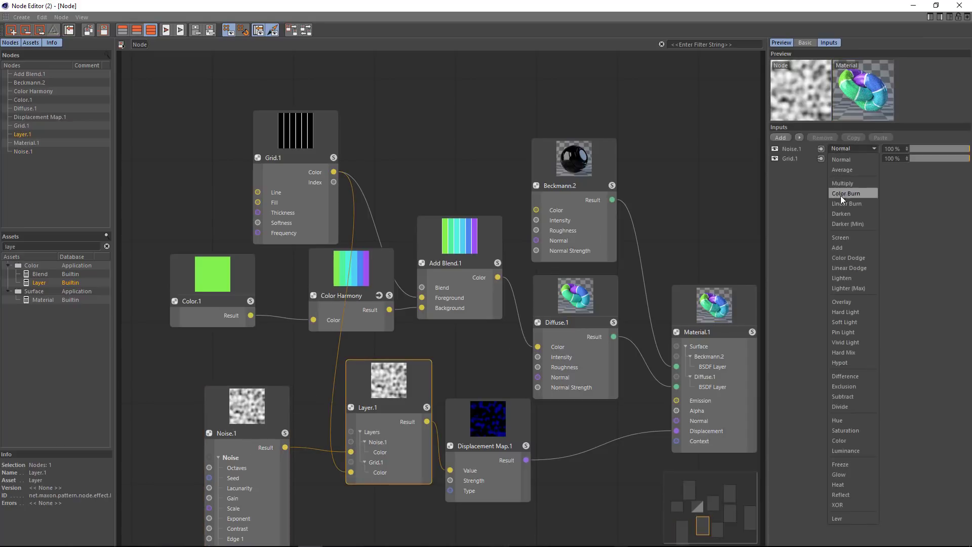
left_click(843, 246)
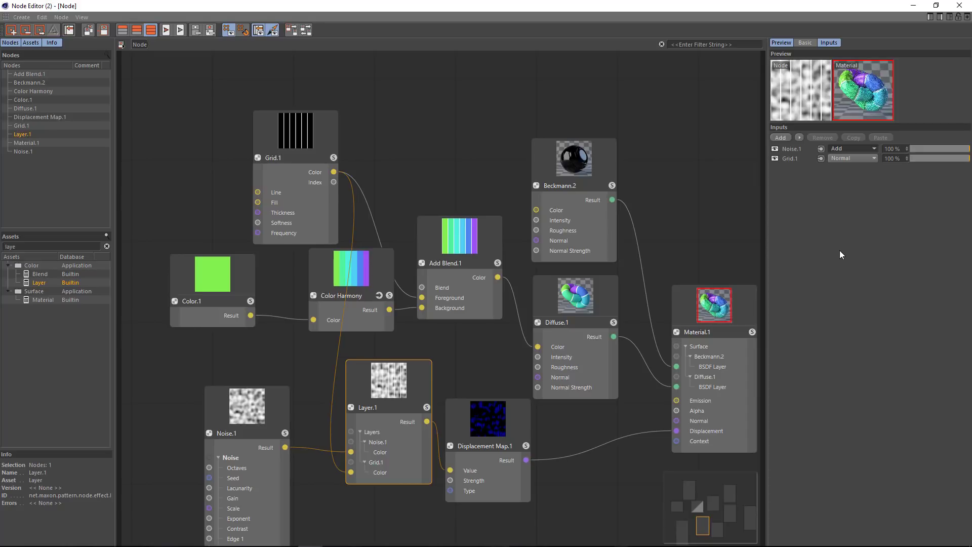
Set Noise.1's Noise Type to Dents and all three Scale values to 10 %
left_click(249, 398)
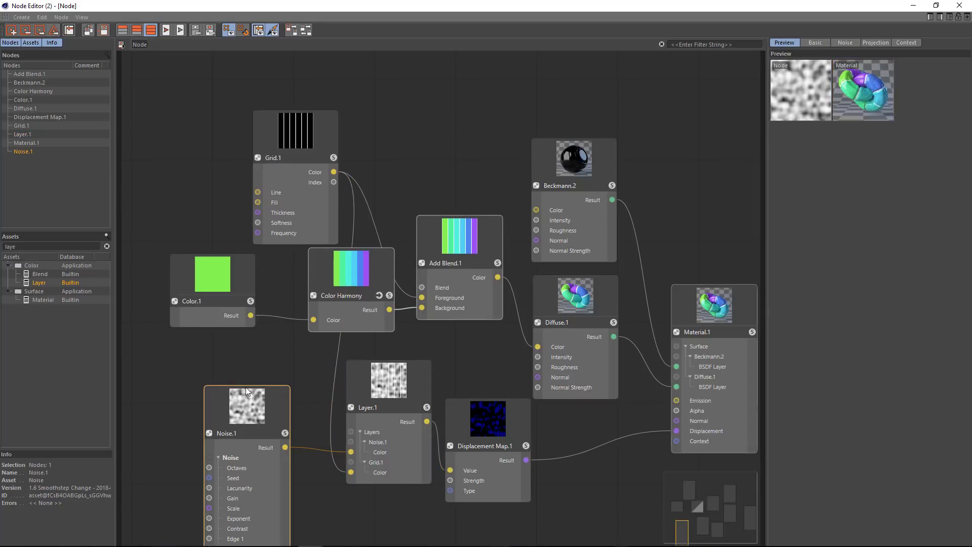
left_click(850, 42)
left_click(876, 65)
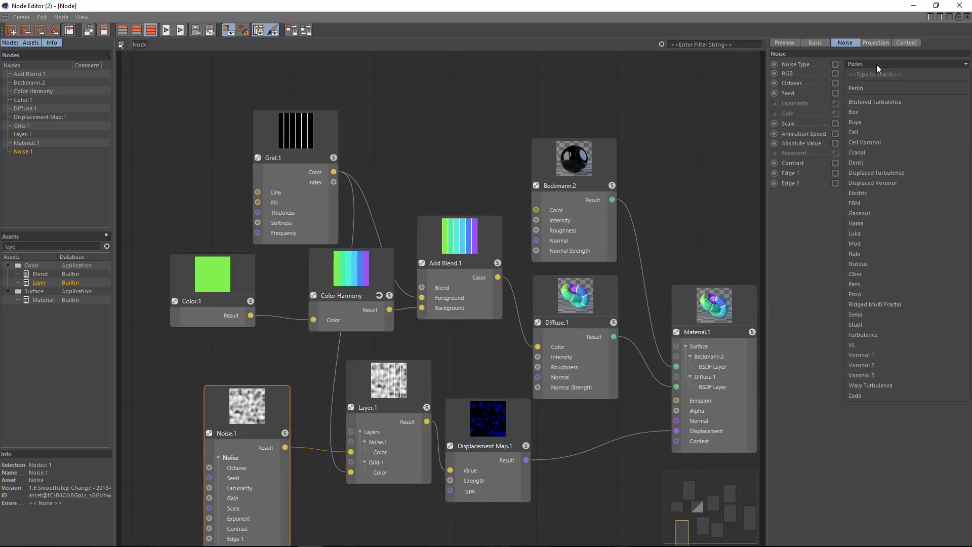
left_click(880, 162)
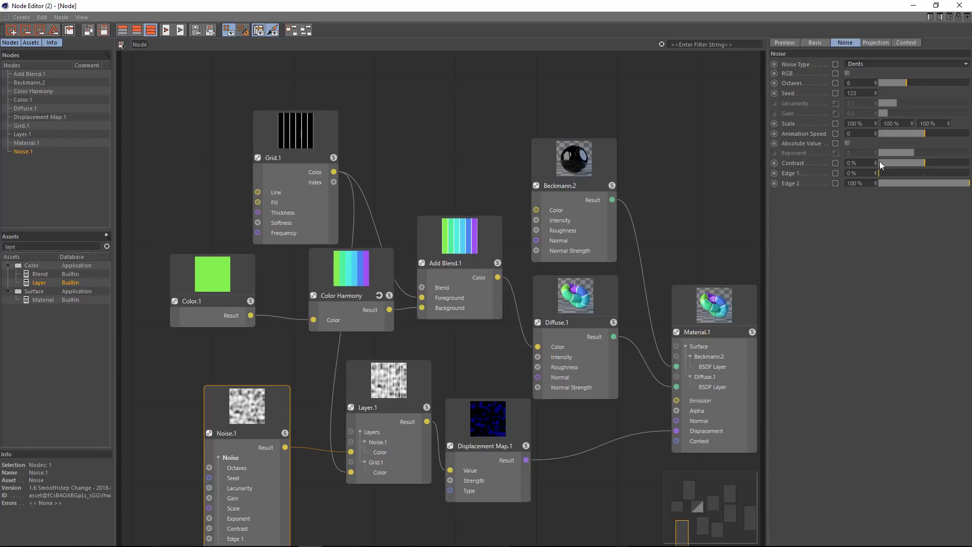
left_click(855, 123)
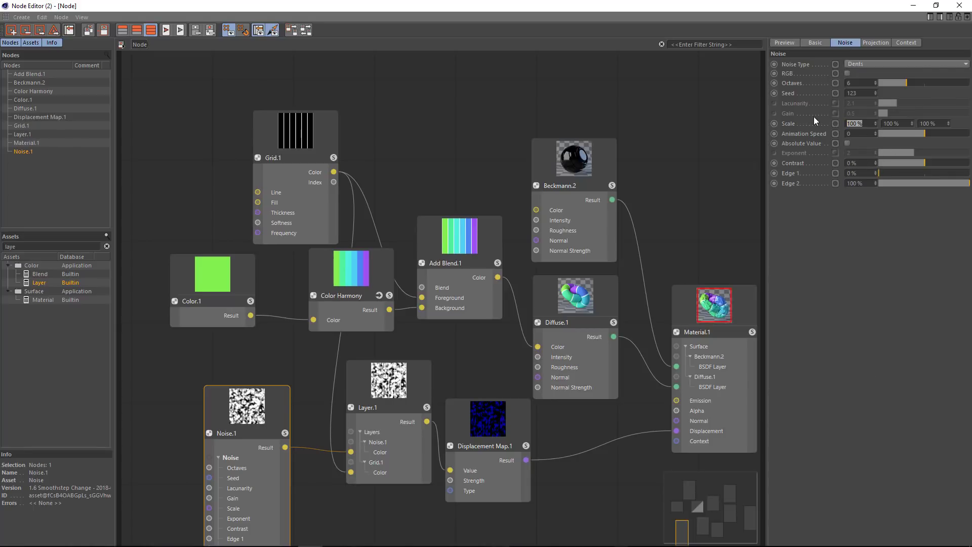
type("10")
key("Tab")
type("10")
key("Tab")
type("10")
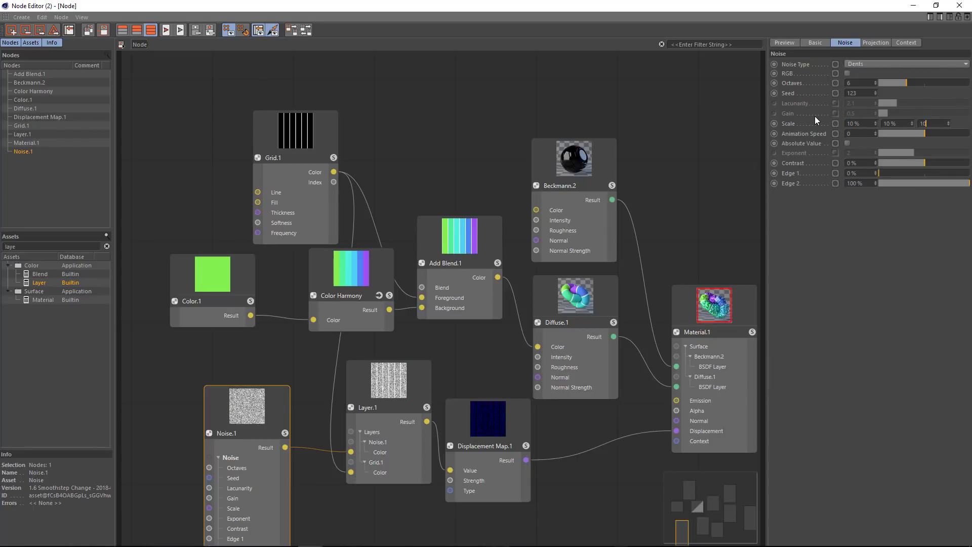
key("Return")
Reduce Noise.1's Octaves to 1 and raise Edge 1 to 83 %, with the node preview shown
left_click_drag(879, 83, 879, 83)
left_click(792, 45)
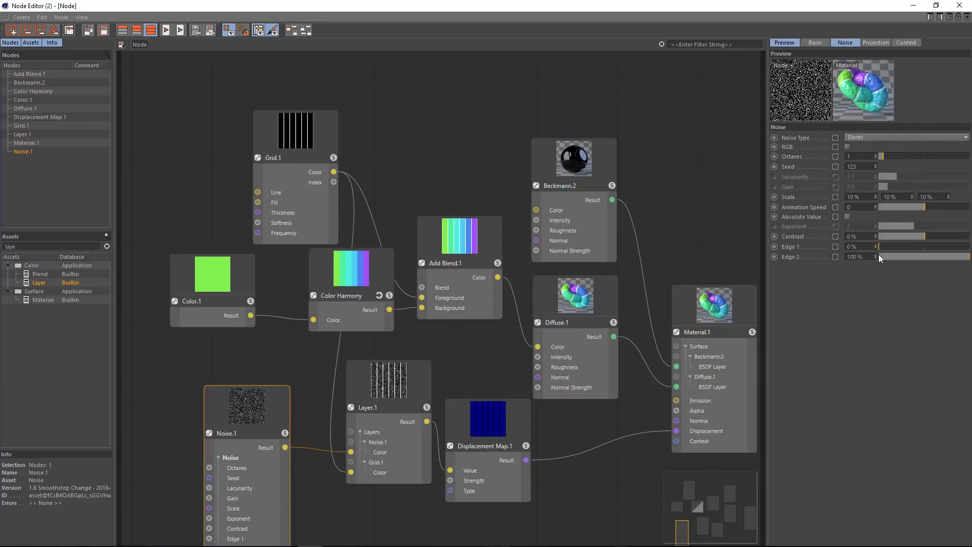
left_click_drag(895, 246, 957, 258)
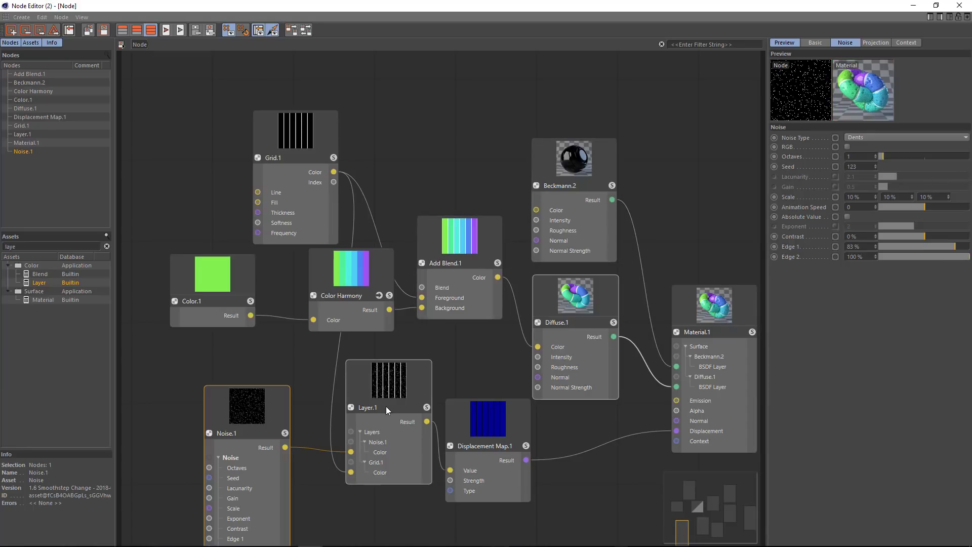
Lower the opacity of the Noise.1 layer in Layer.1 to weaken the noise displacement
left_click(384, 389)
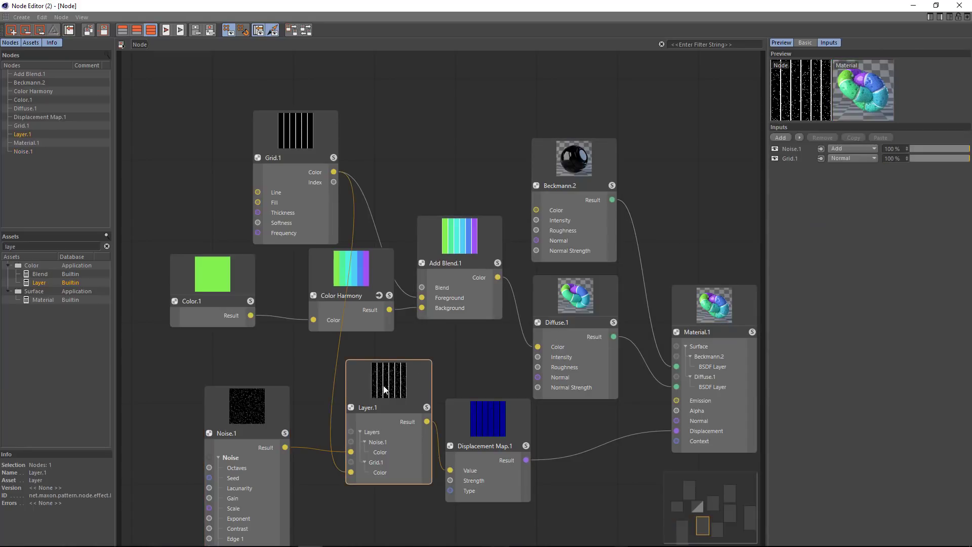
left_click(928, 148)
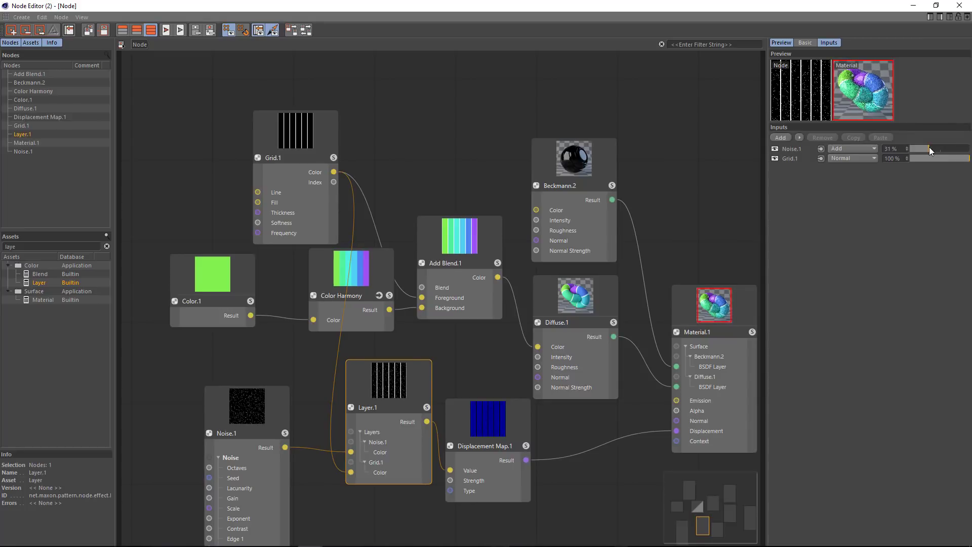
left_click_drag(928, 147, 934, 148)
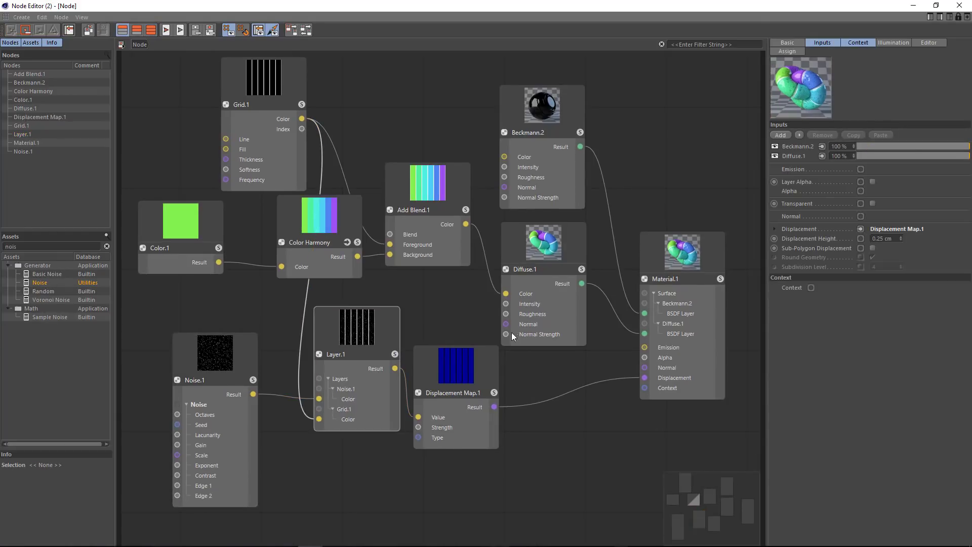
Select the Material.1 node and filter the node assets for "uv"
left_click(658, 393)
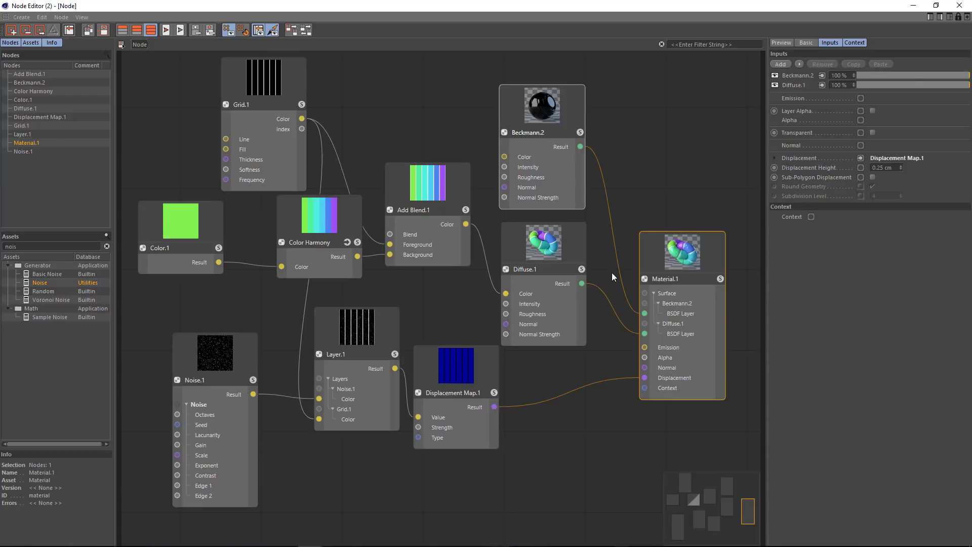
key("BackSpace")
key("BackSpace")
key("BackSpace")
key("BackSpace")
type("uv")
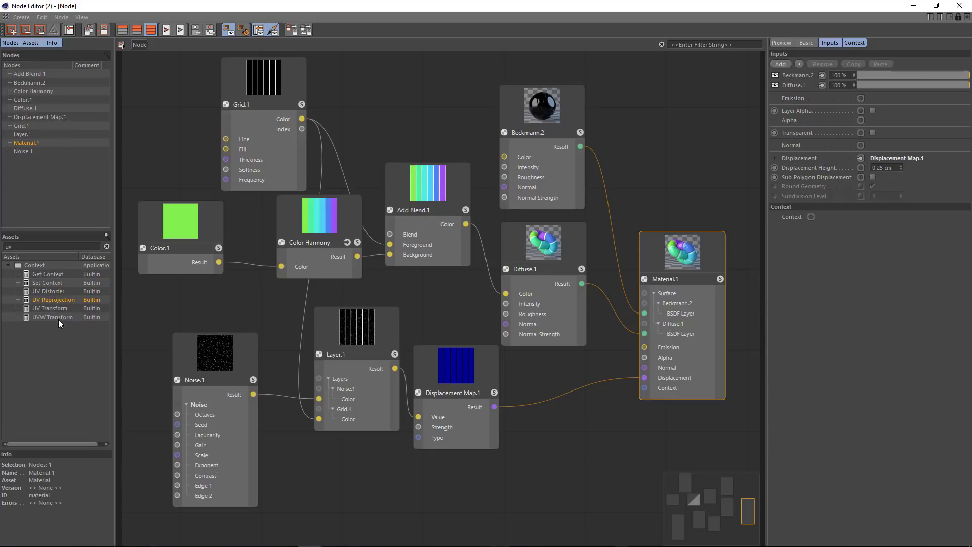
Try a UV Transform node with 90° Local Rotation on Material.1's Context input, and delete it again
left_click_drag(57, 311, 644, 388)
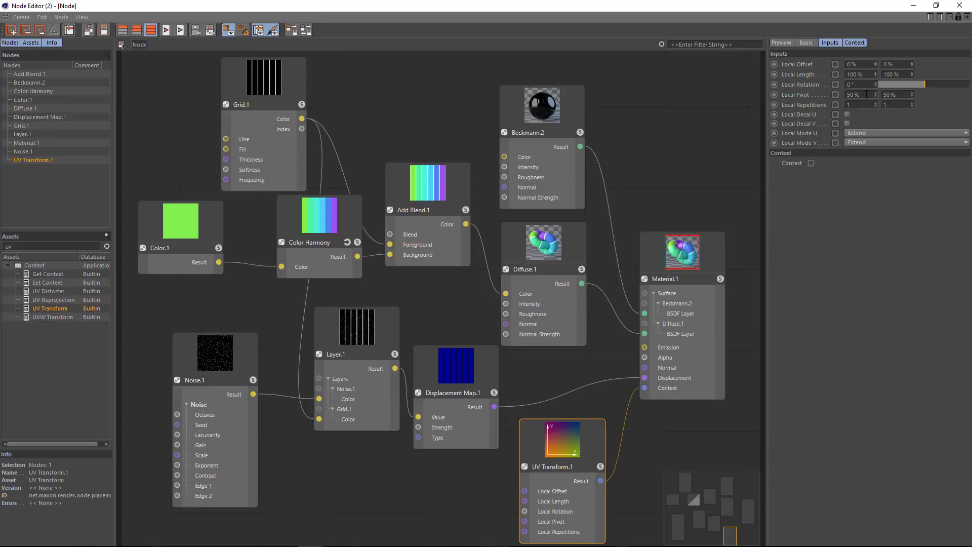
left_click(851, 84)
type("90")
key("Return")
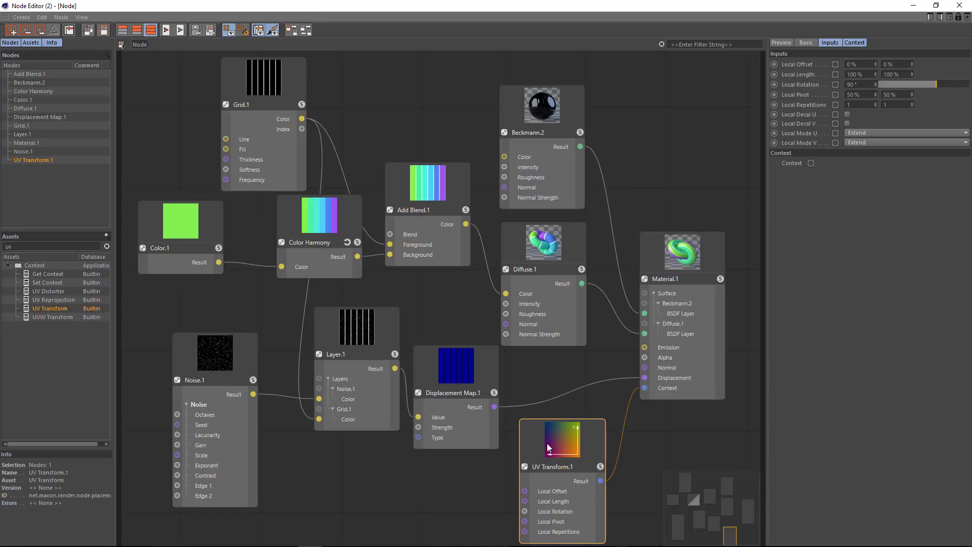
key("Delete")
Connect a UV Distorter node to Material.1's Context input and feed a new Noise node into the distorter's Direction input
left_click_drag(51, 292, 646, 389)
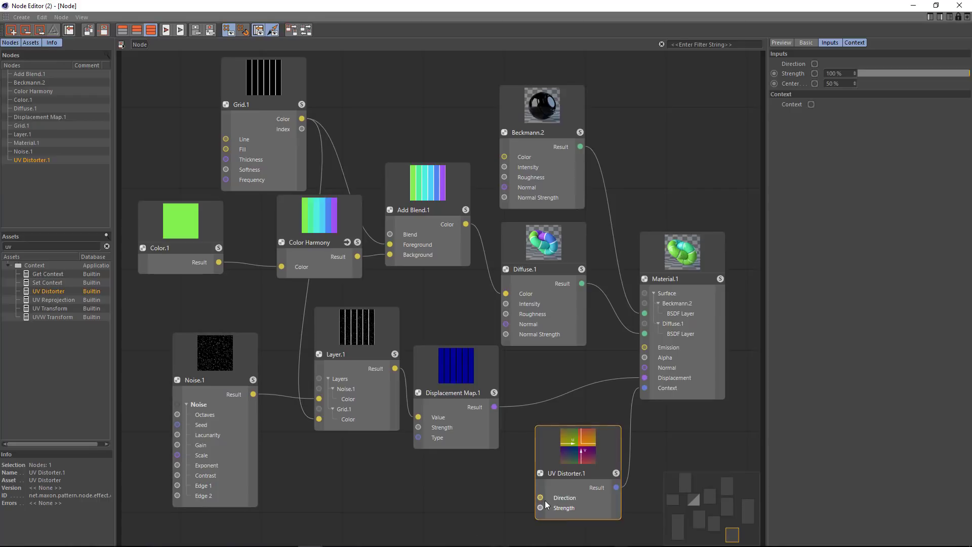
double_click(14, 245)
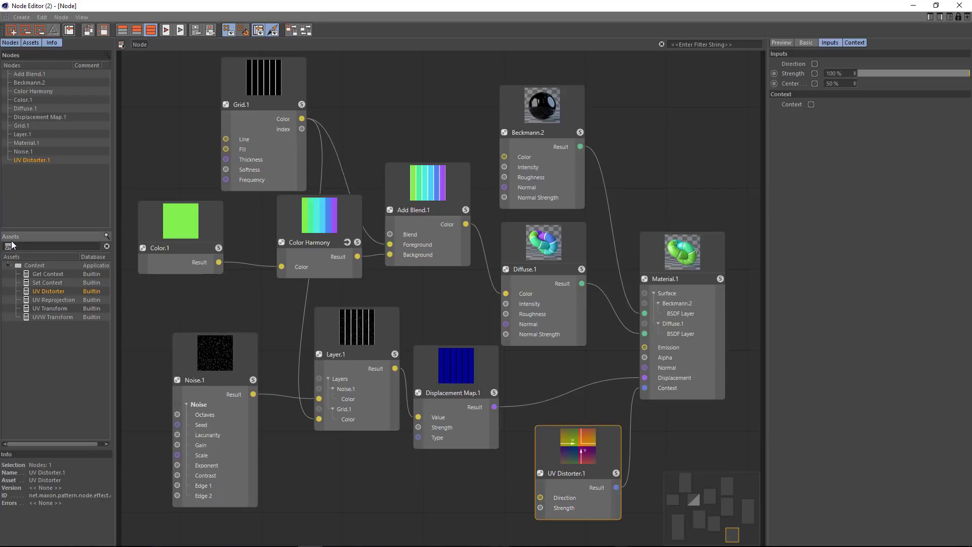
type("noise")
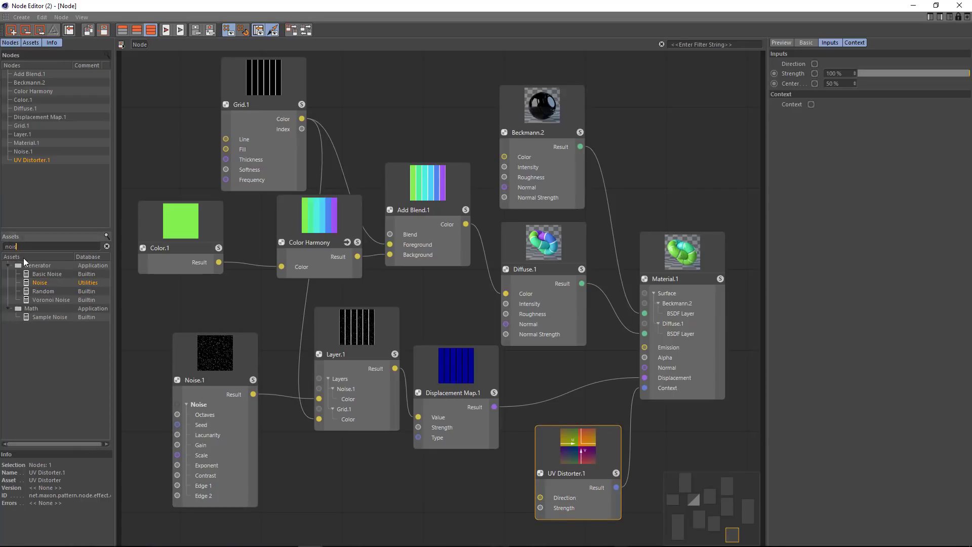
left_click_drag(258, 352, 503, 512)
left_click_drag(520, 491, 540, 497)
left_click_drag(487, 450, 470, 481)
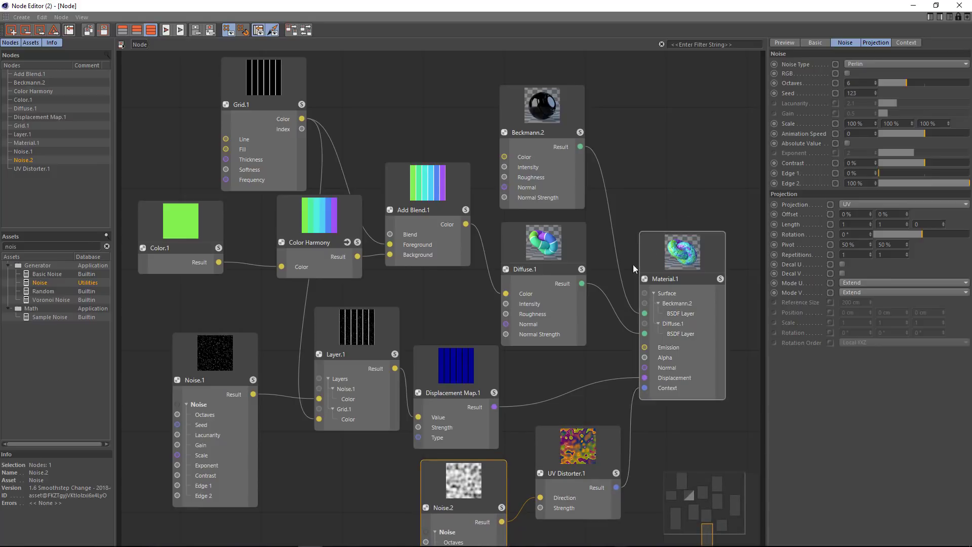
Set Noise.2's Noise Type to Displaced Turbulence, its first two projection Length values to 5, and Edge 1 to 45 %
left_click(867, 65)
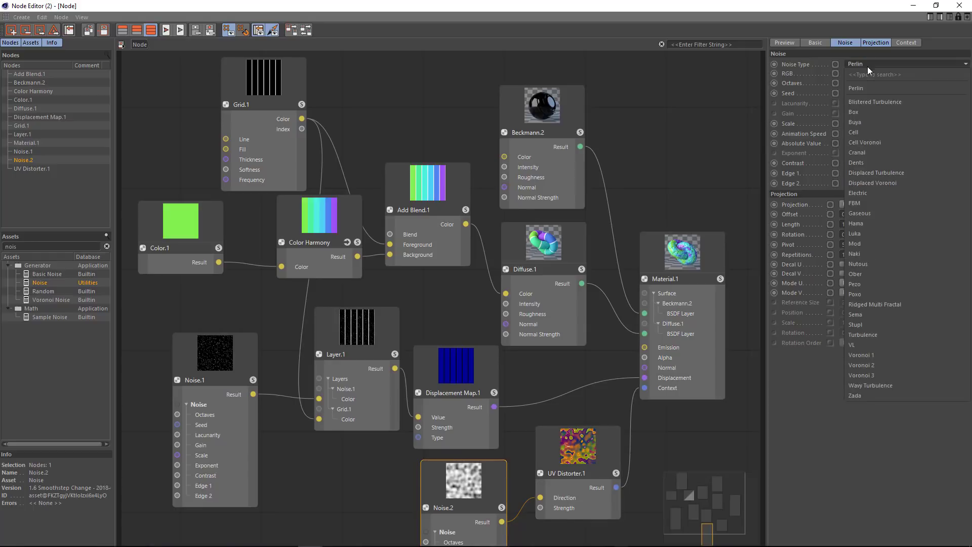
left_click(867, 171)
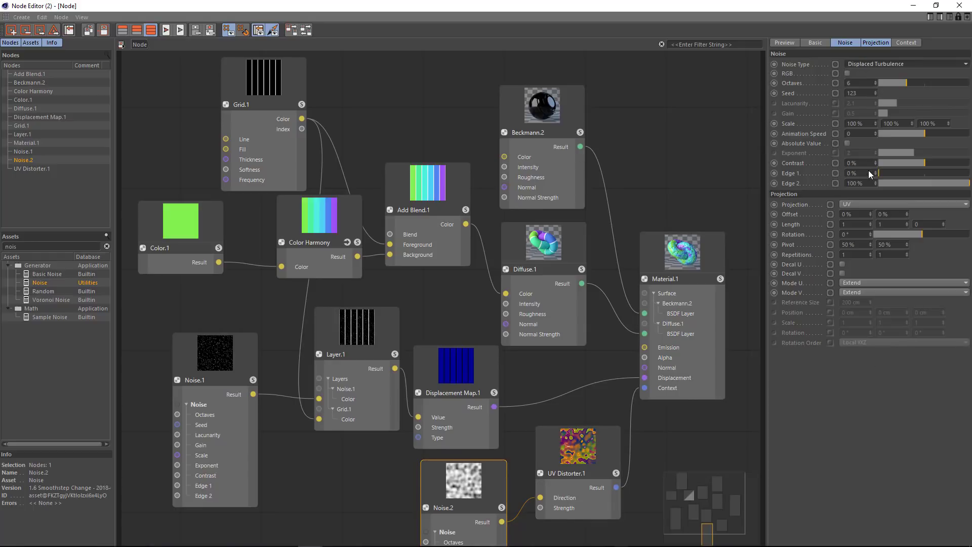
left_click(854, 223)
type("5")
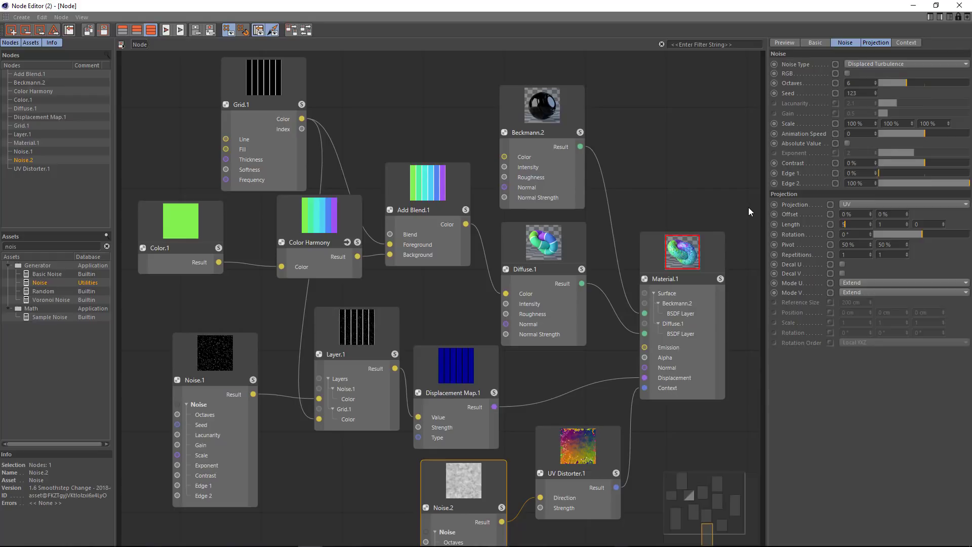
key("Tab")
type("5")
key("Tab")
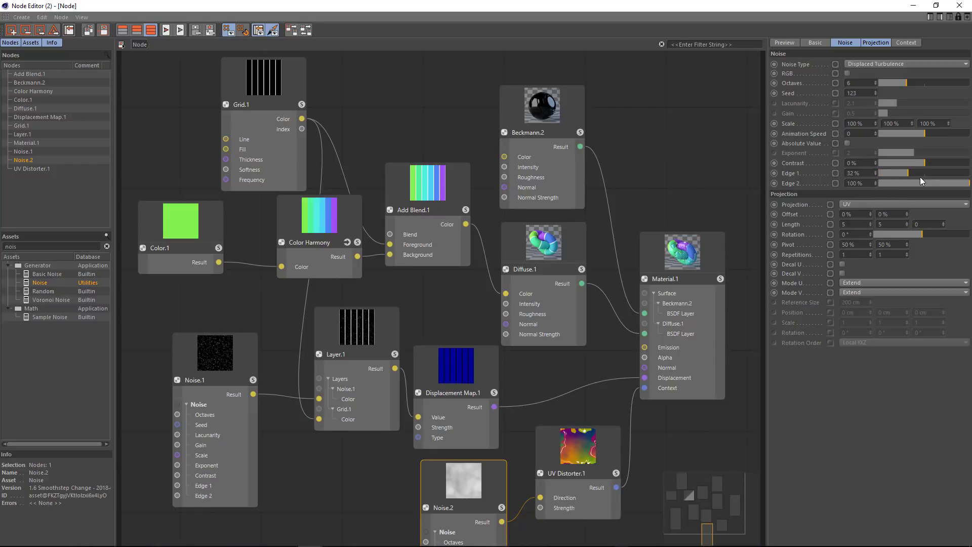
left_click_drag(919, 177, 924, 177)
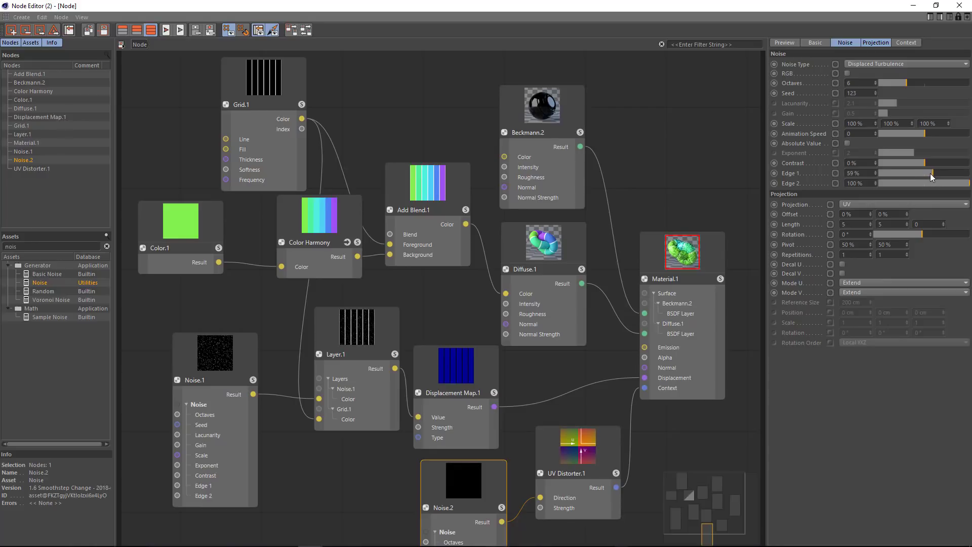
left_click_drag(930, 173, 920, 173)
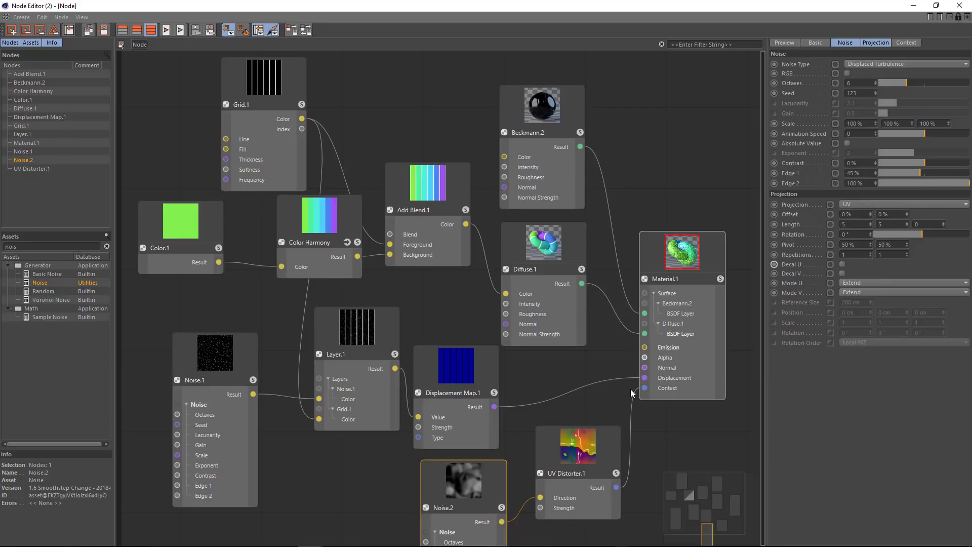
Lower UV Distorter.1's Strength to about 19 % and render the active scene view to check the lollipops
left_click(587, 450)
left_click(924, 72)
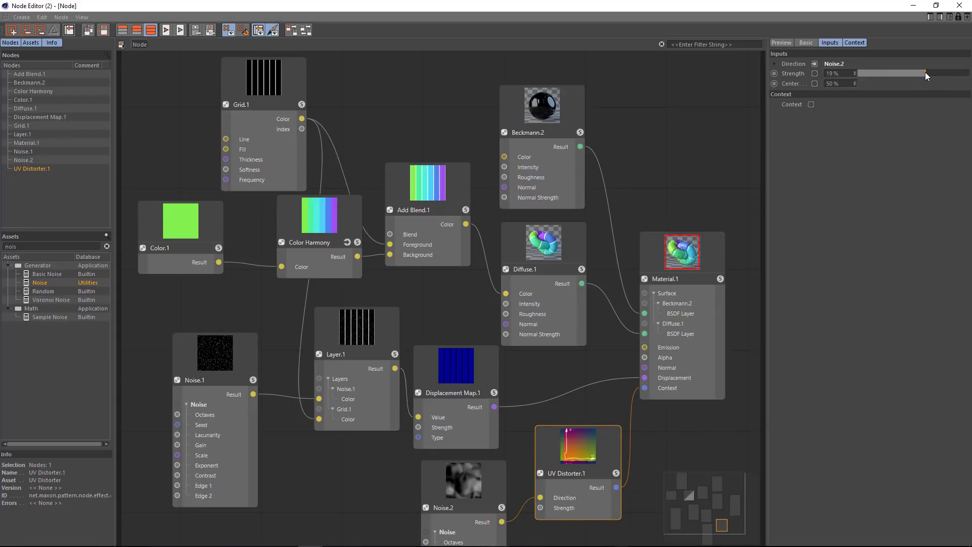
left_click_drag(925, 71, 926, 72)
left_click(685, 260)
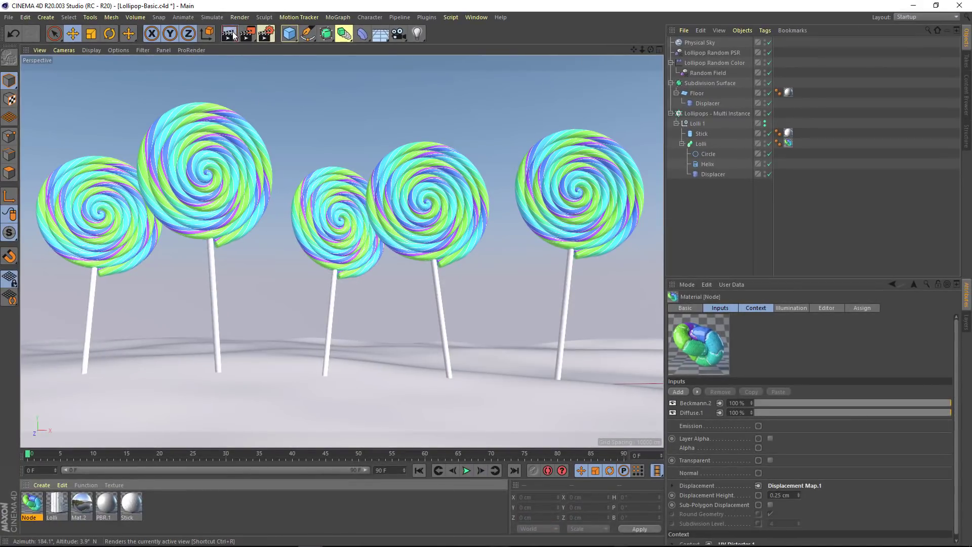
left_click(192, 50)
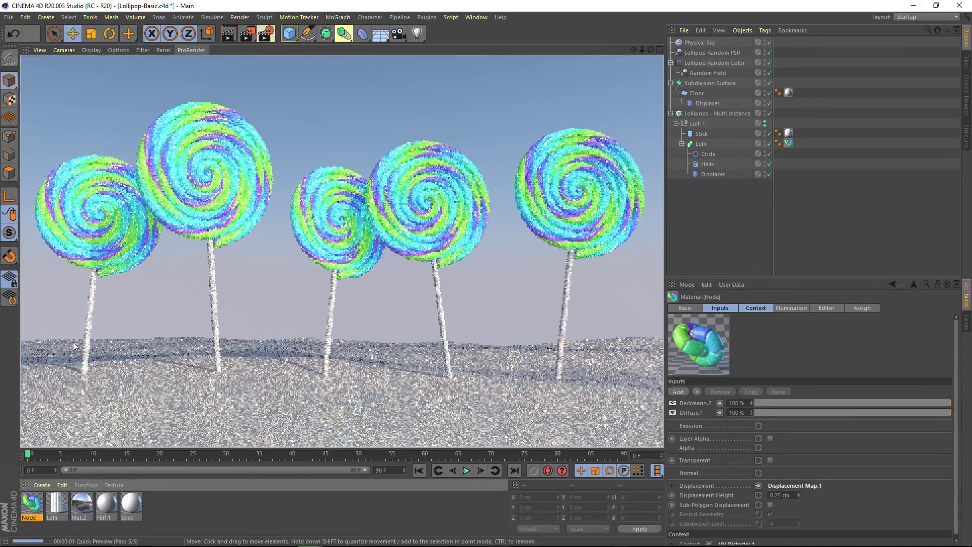
Reopen the Node material for editing and add a MoGraph node below Color.1
double_click(31, 506)
double_click(40, 247)
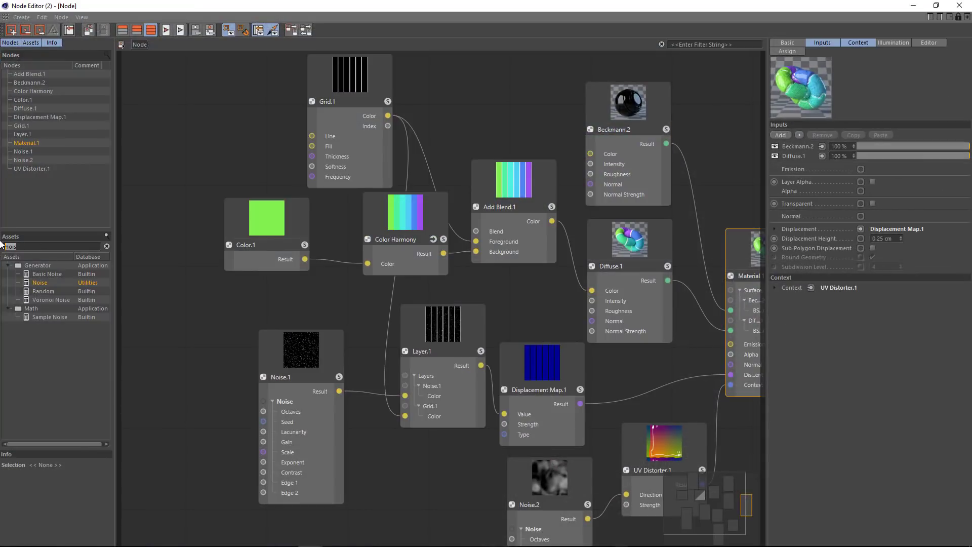
type("mogr")
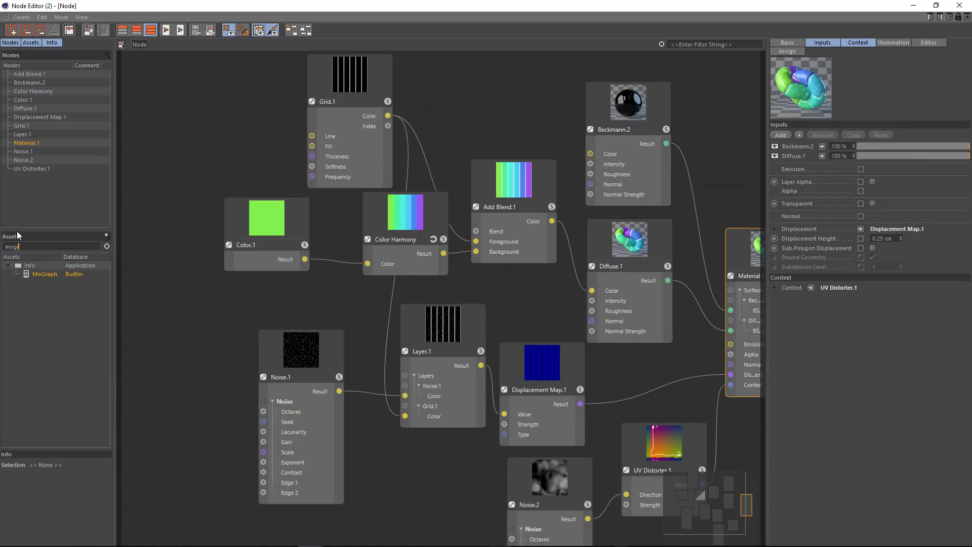
left_click_drag(22, 273, 80, 281)
left_click_drag(189, 286, 191, 284)
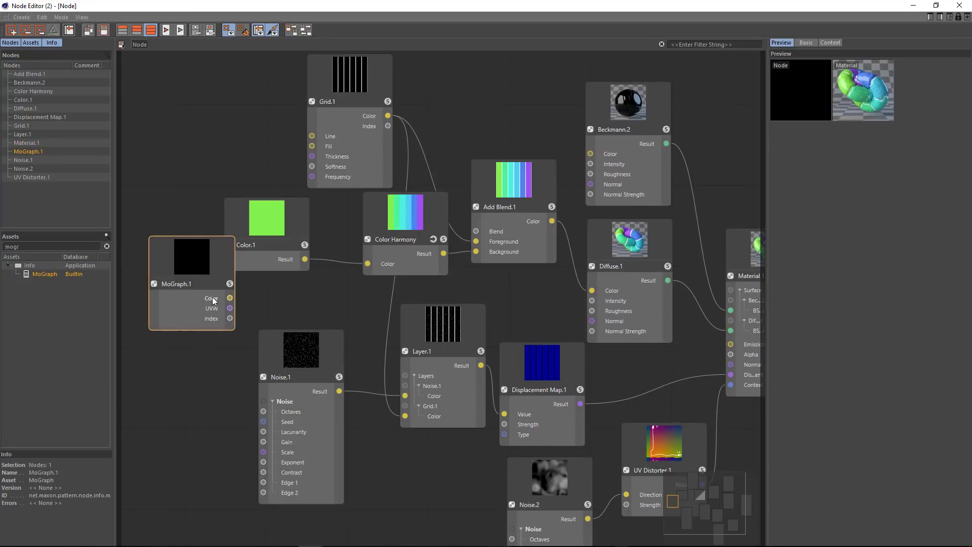
Connect MoGraph.1's Color output to Color Harmony's Color input in place of Color.1, move Color.1 aside, and close the node editor
left_click_drag(230, 299, 372, 291)
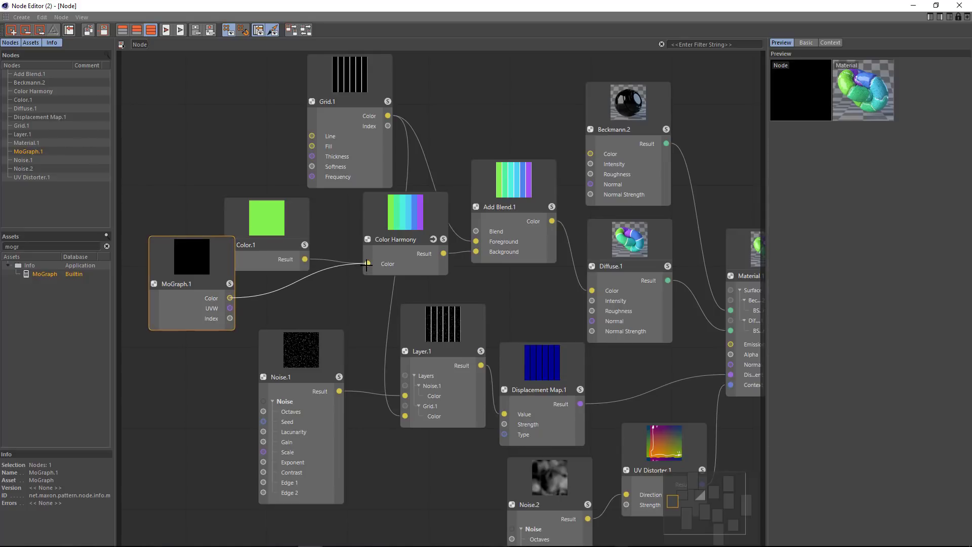
left_click_drag(256, 226, 182, 168)
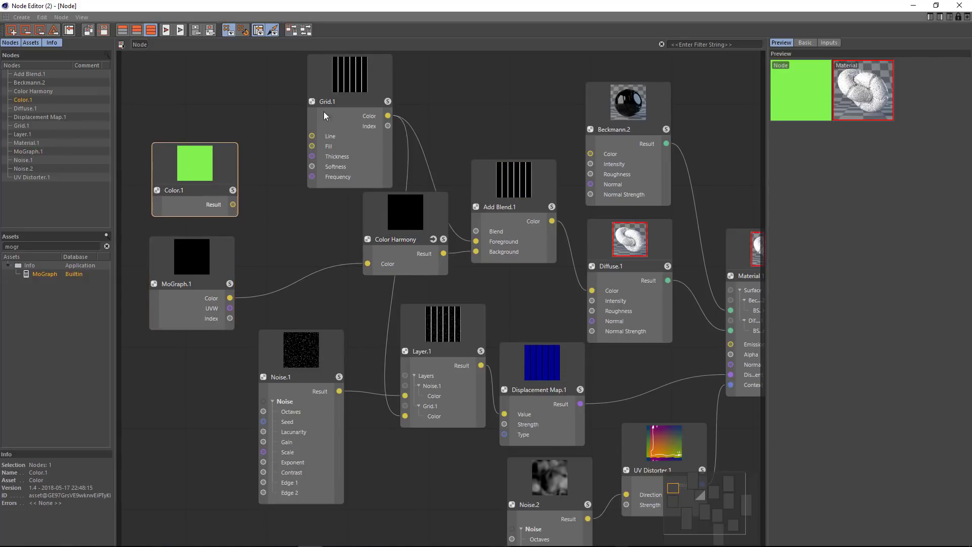
left_click(961, 9)
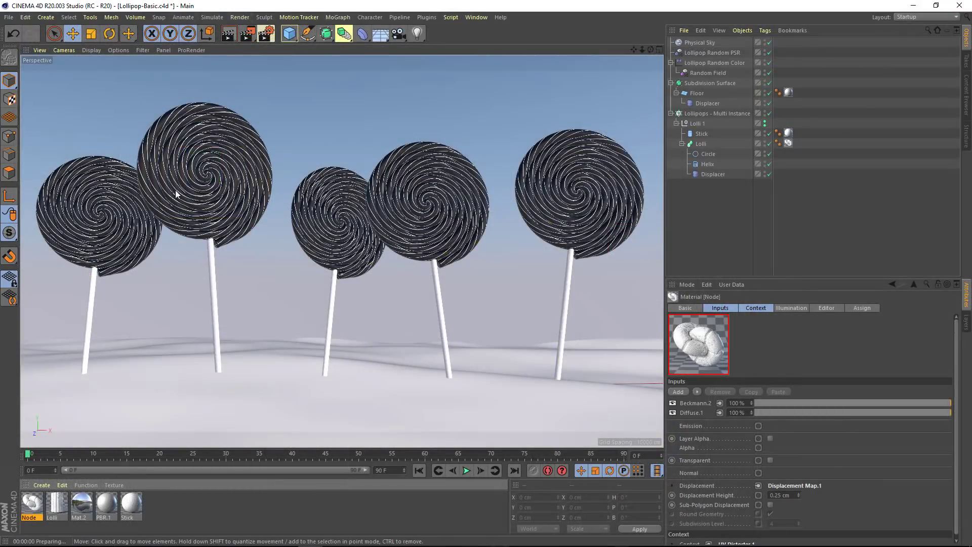